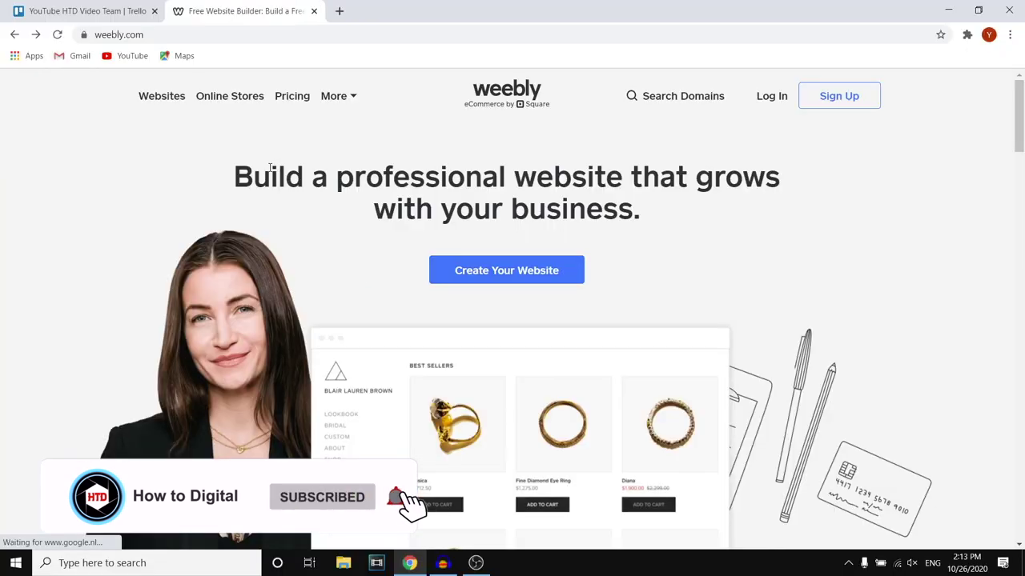
Highlight the Weebly homepage headline, clear it, and scroll the homepage briefly
left_click_drag(233, 178, 704, 182)
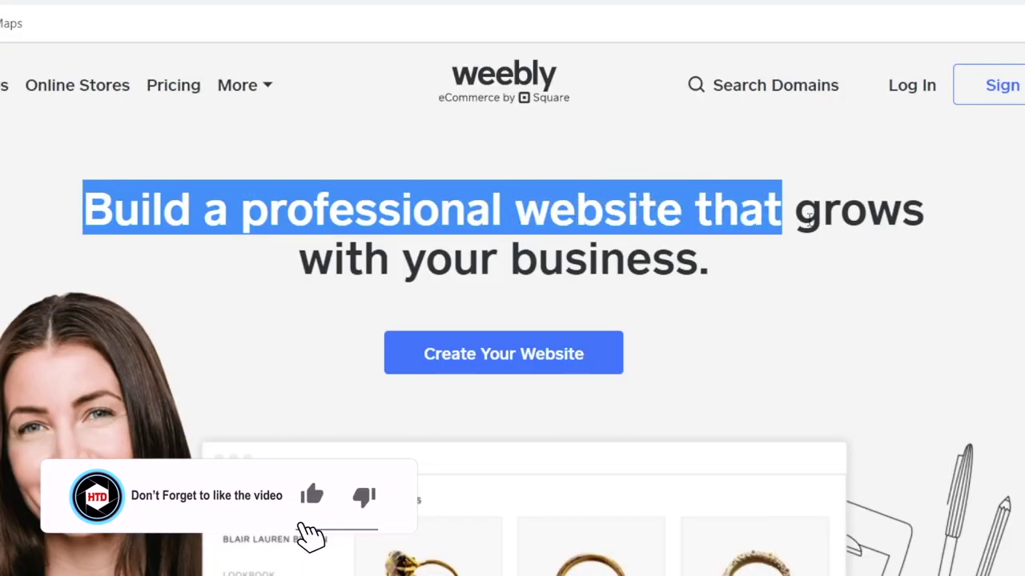
left_click_drag(808, 220, 734, 263)
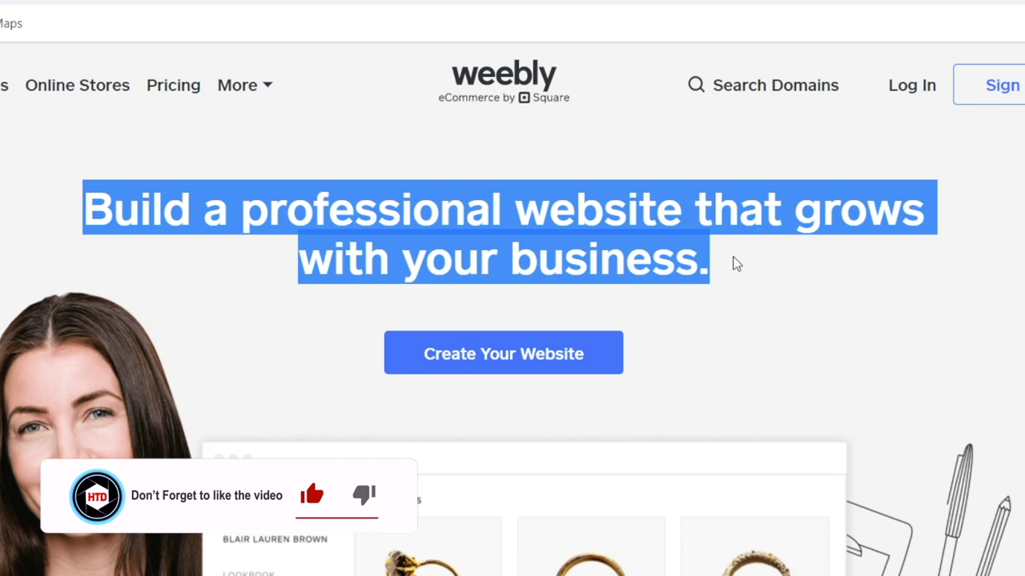
left_click(640, 257)
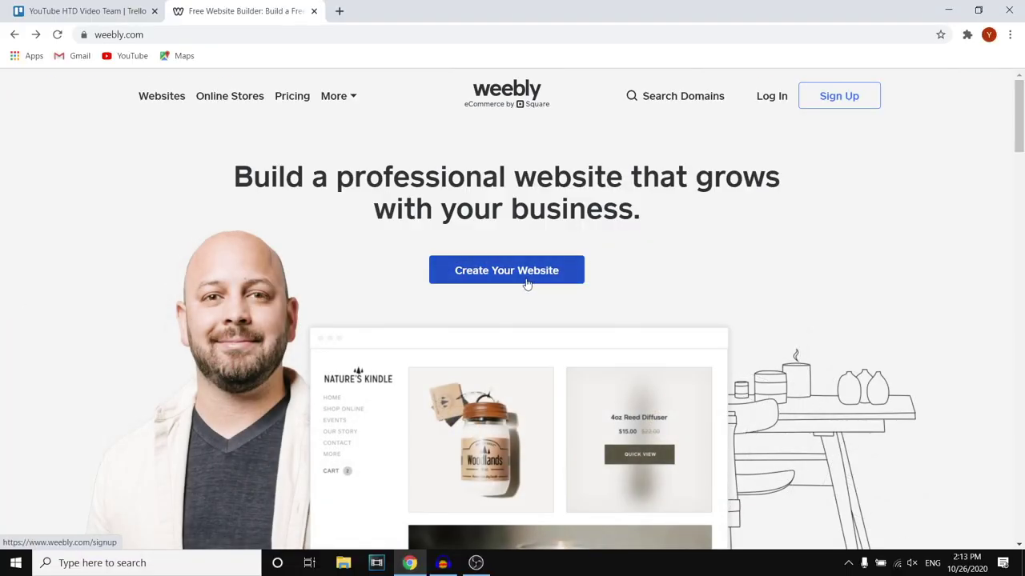
scroll(596, 353, "down", 2)
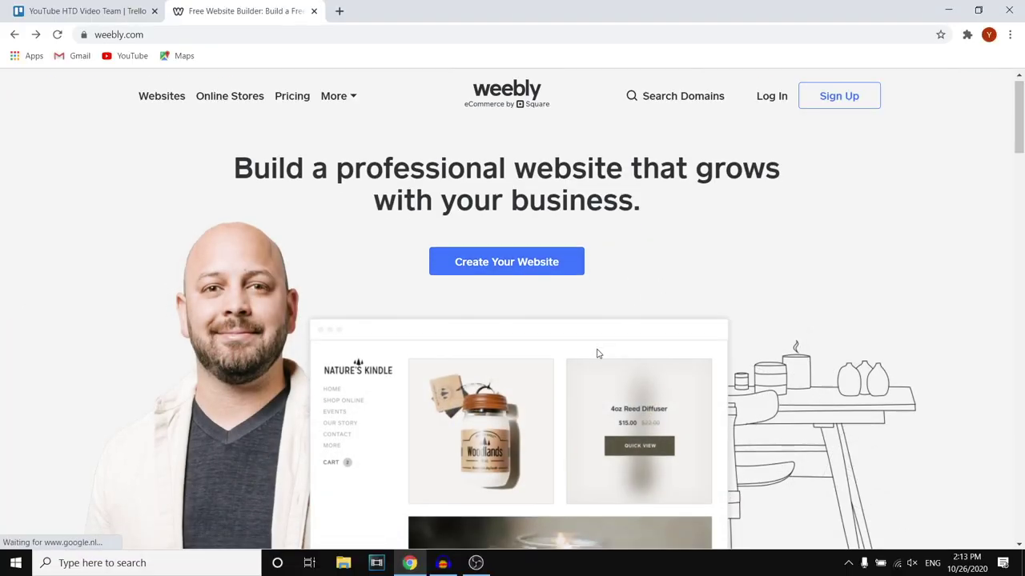
scroll(596, 340, "up", 2)
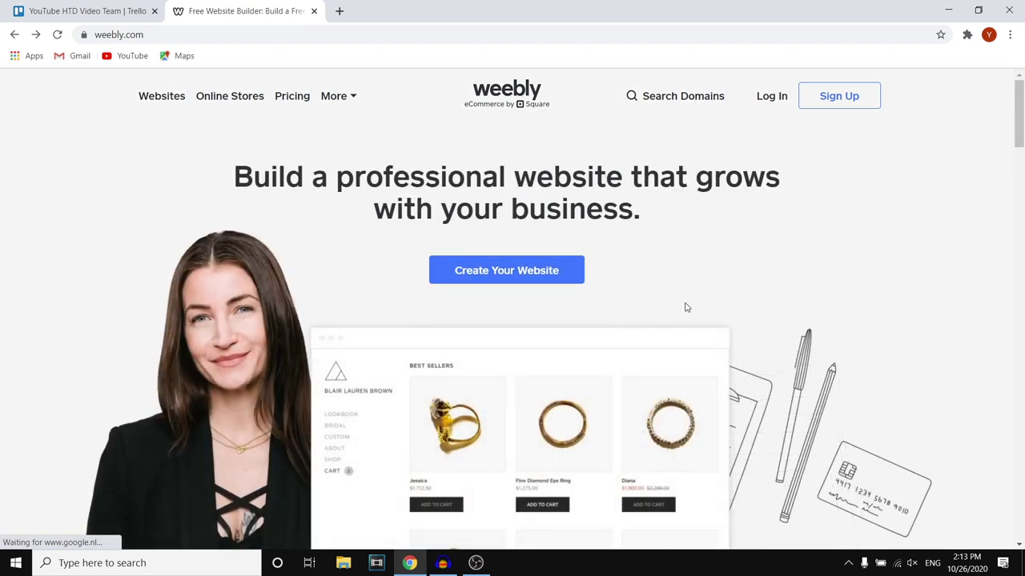
Open Pricing and compare the Free €0, Connect €5, Pro €10 and Business €20 plans
left_click(303, 103)
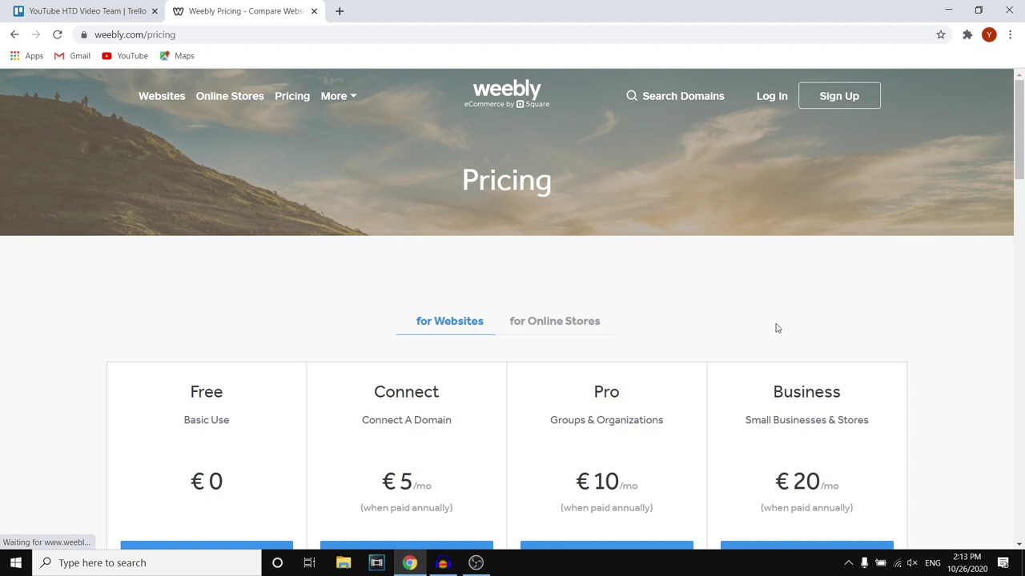
scroll(755, 311, "down", 2)
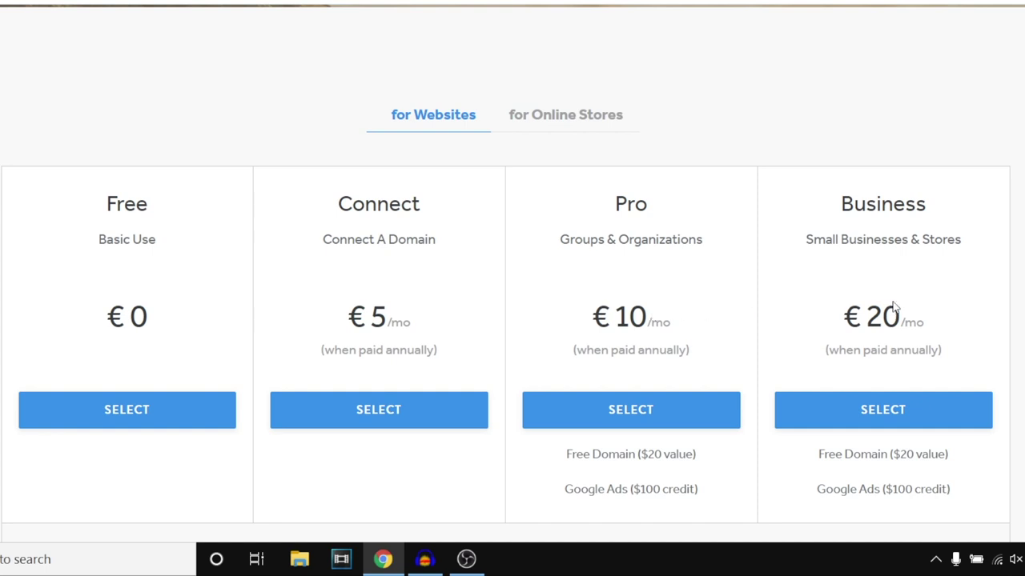
scroll(894, 308, "down", 2)
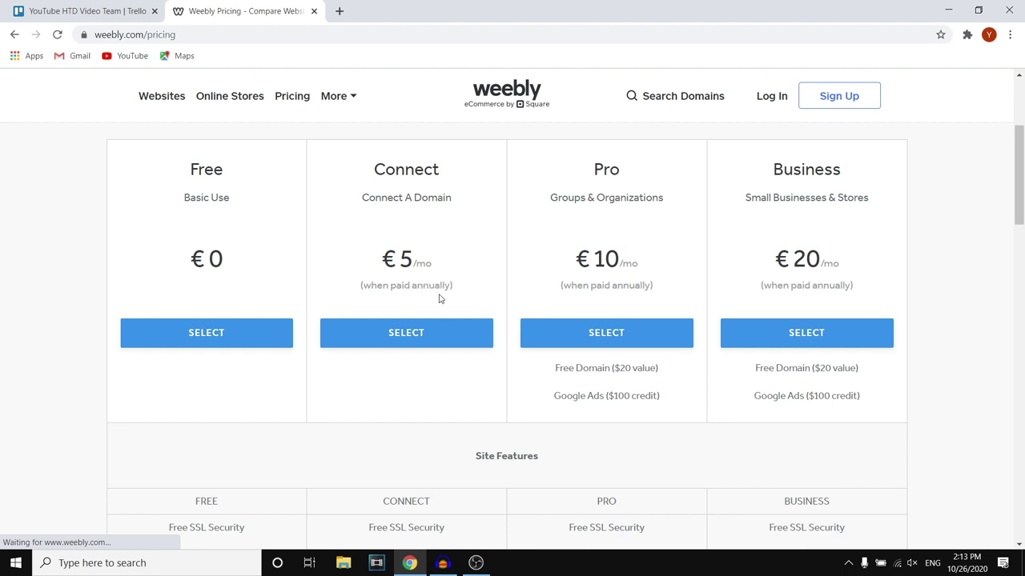
scroll(442, 301, "down", 3)
scroll(658, 265, "up", 4)
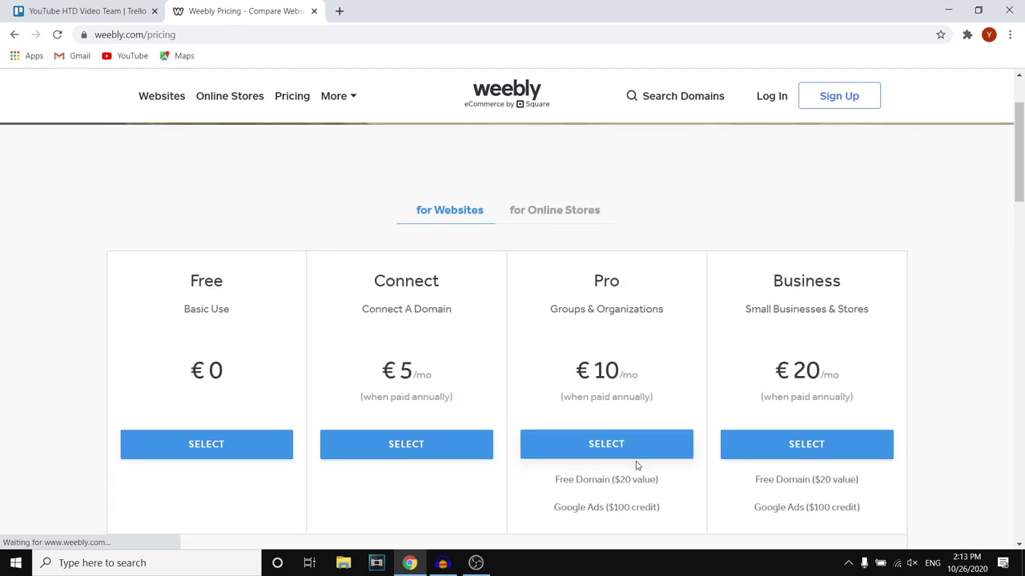
scroll(648, 488, "down", 1)
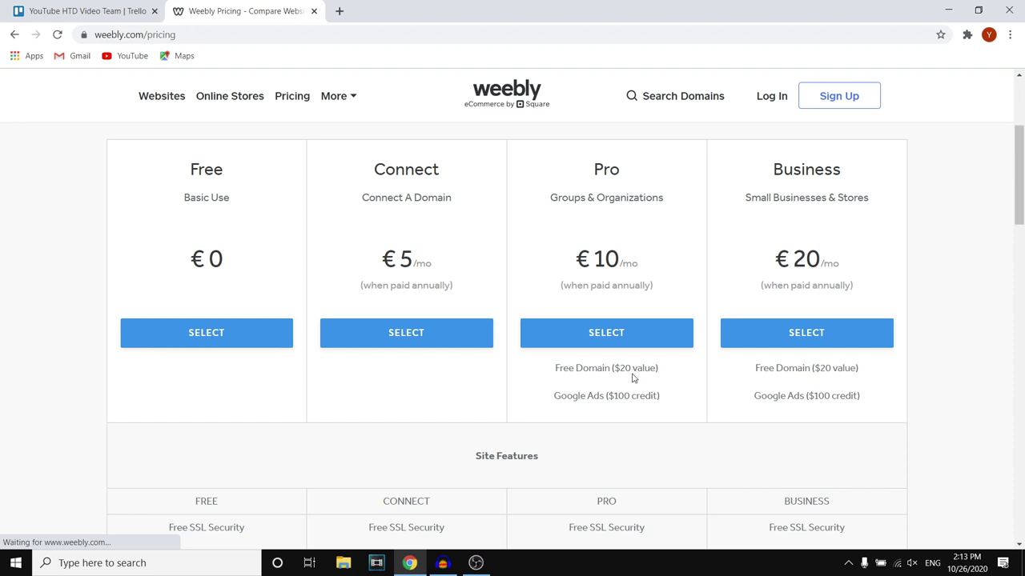
scroll(625, 385, "down", 1)
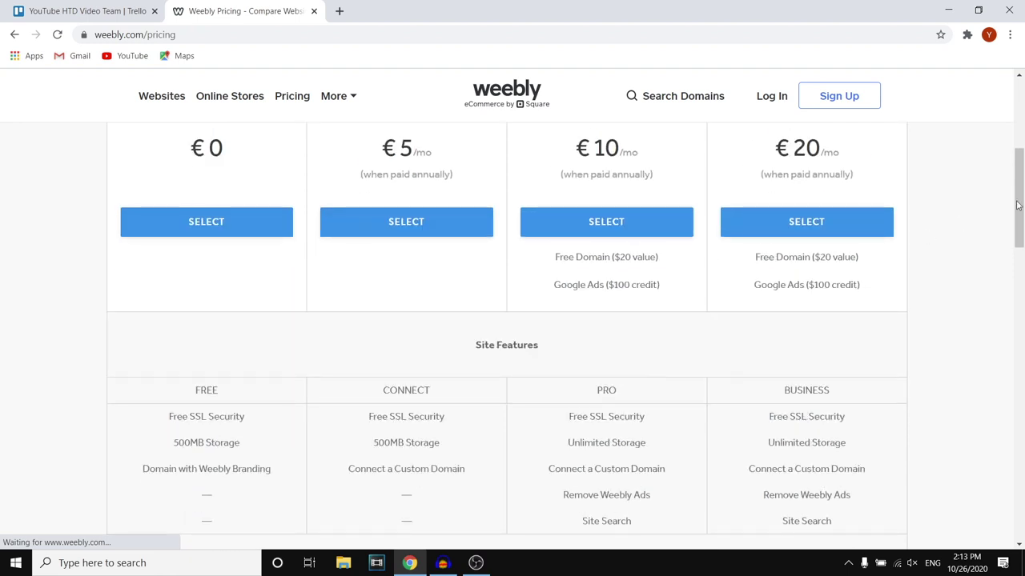
scroll(1021, 216, "down", 2)
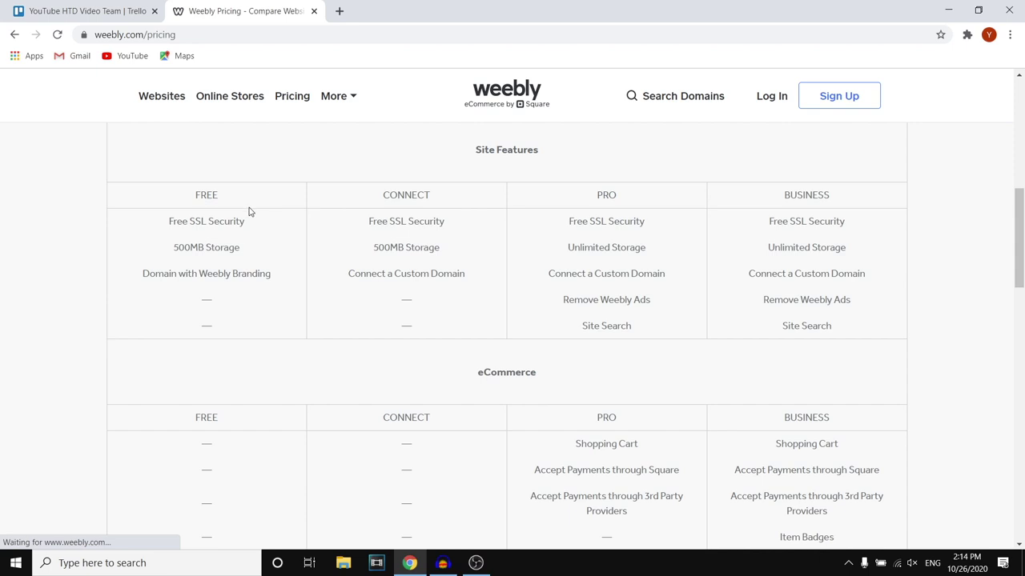
Scroll through the plan feature tables and return toward the top
mouse_move(207, 249)
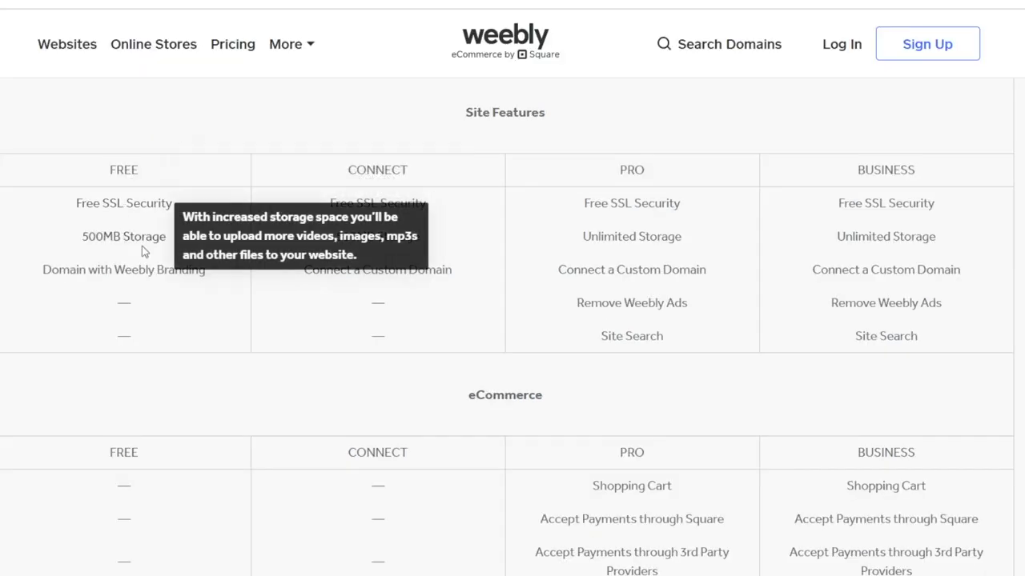
mouse_move(147, 271)
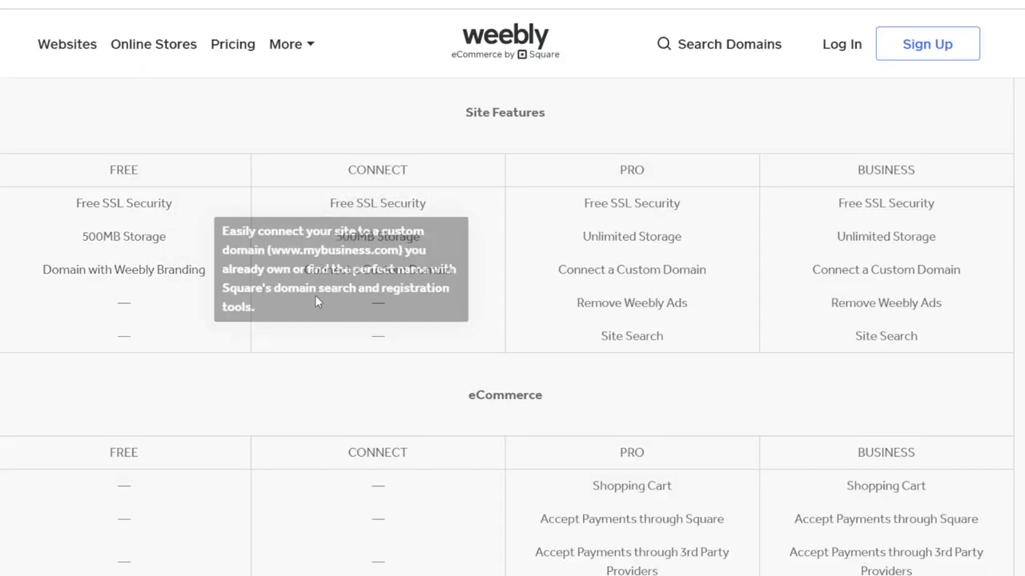
mouse_move(384, 273)
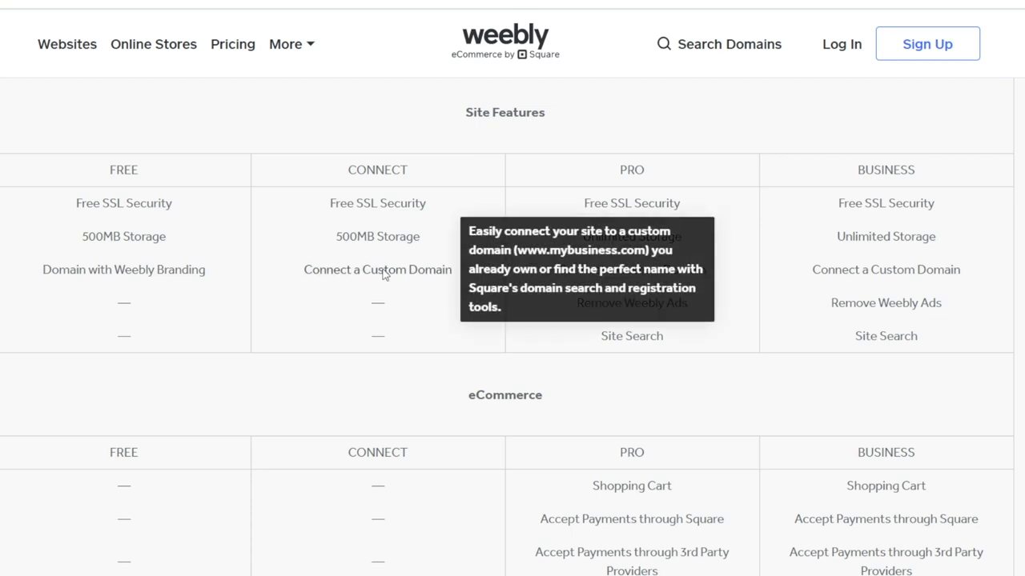
scroll(909, 251, "down", 4)
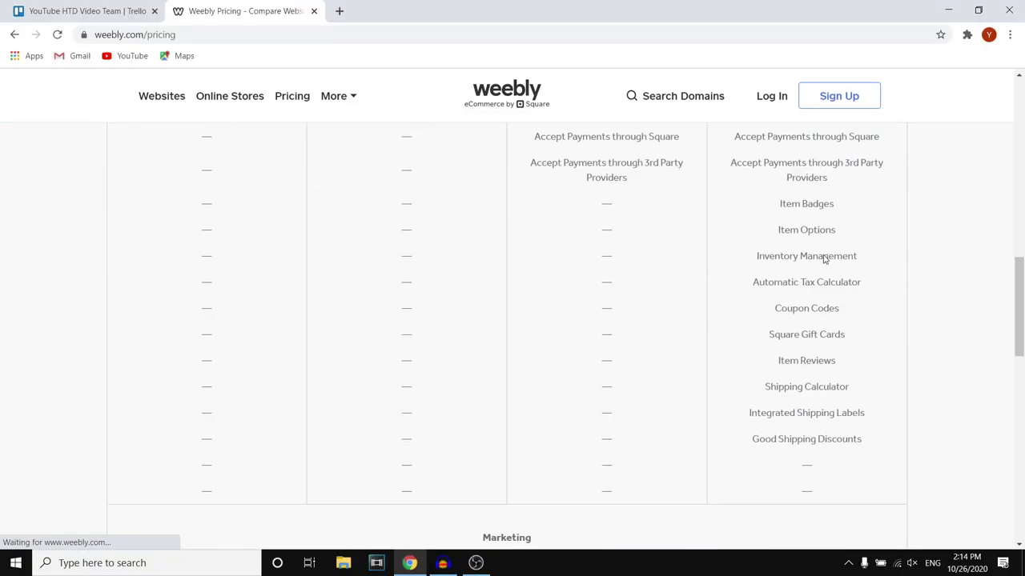
scroll(826, 257, "down", 4)
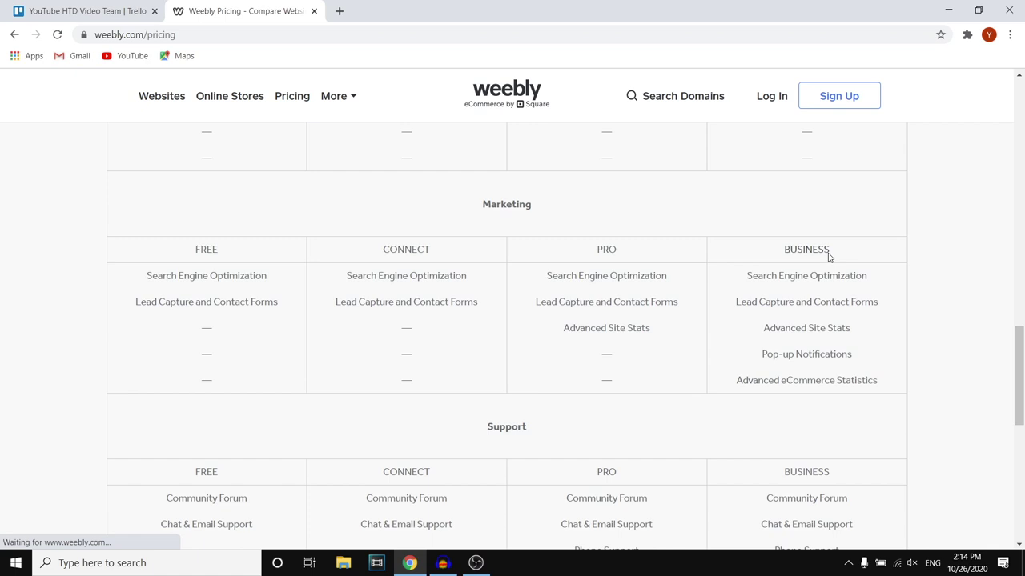
scroll(829, 255, "down", 6)
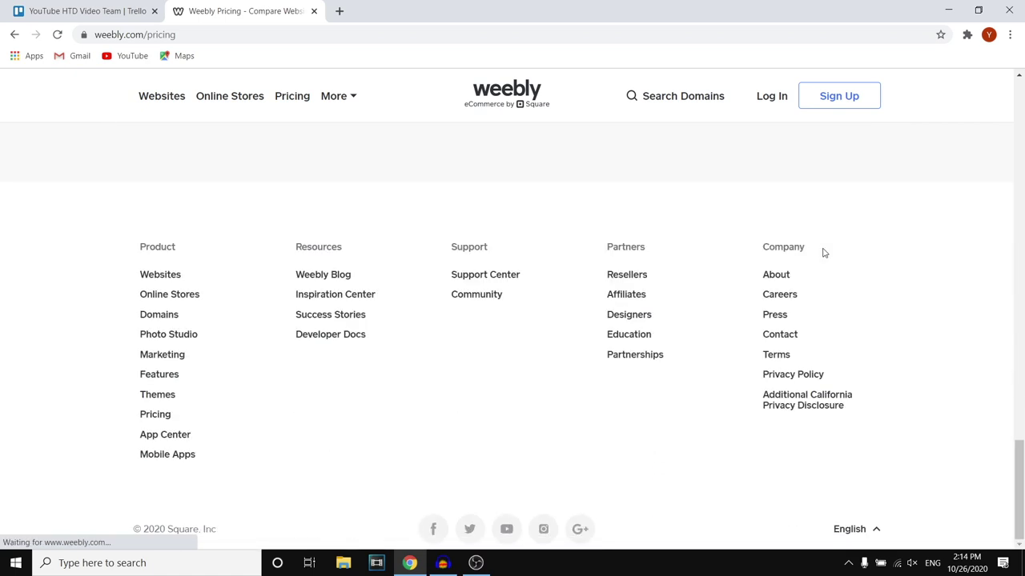
scroll(824, 253, "up", 15)
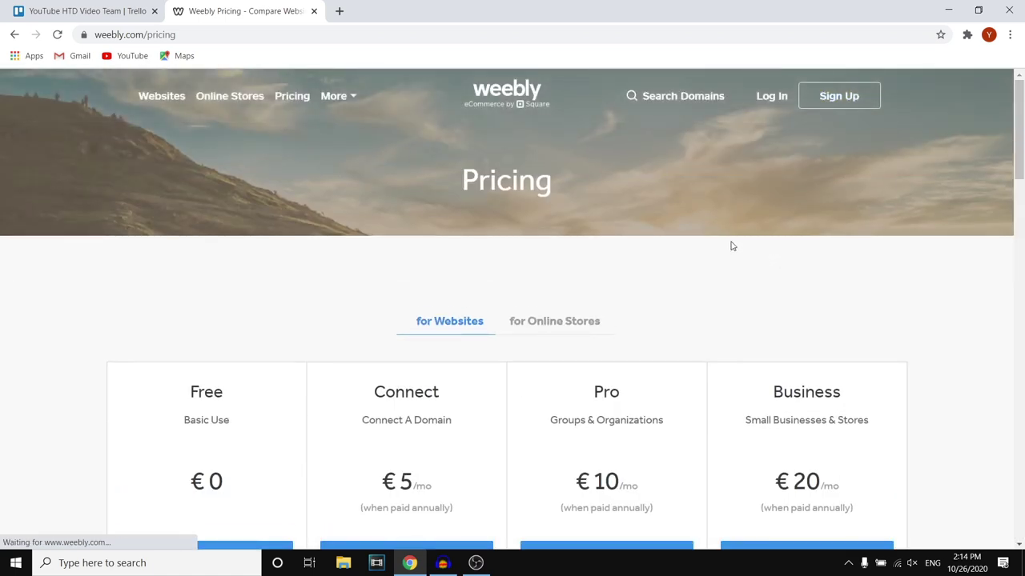
Reach the sign-up form via Websites and GET STARTED, and enter the full name
left_click(164, 98)
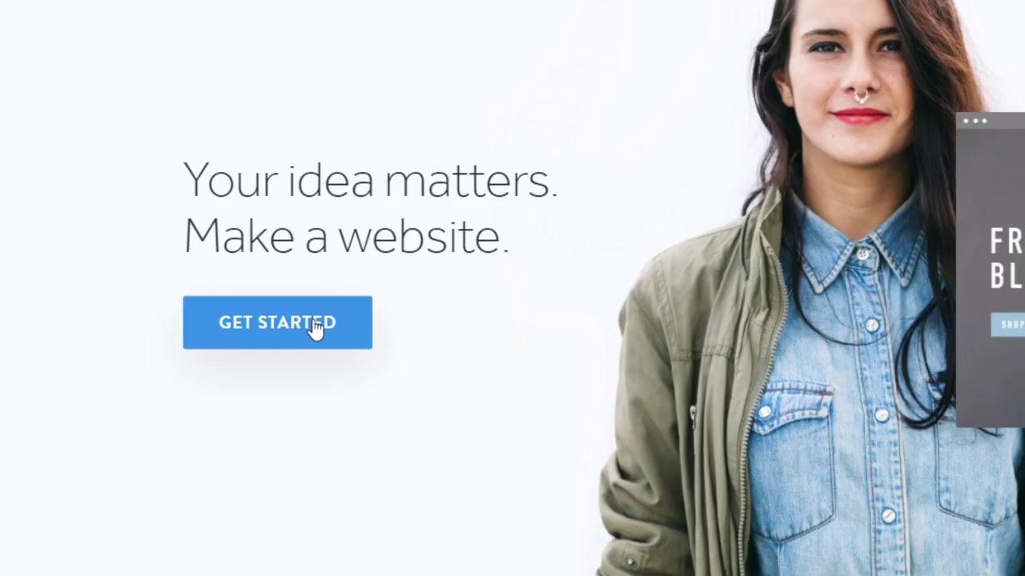
left_click(206, 354)
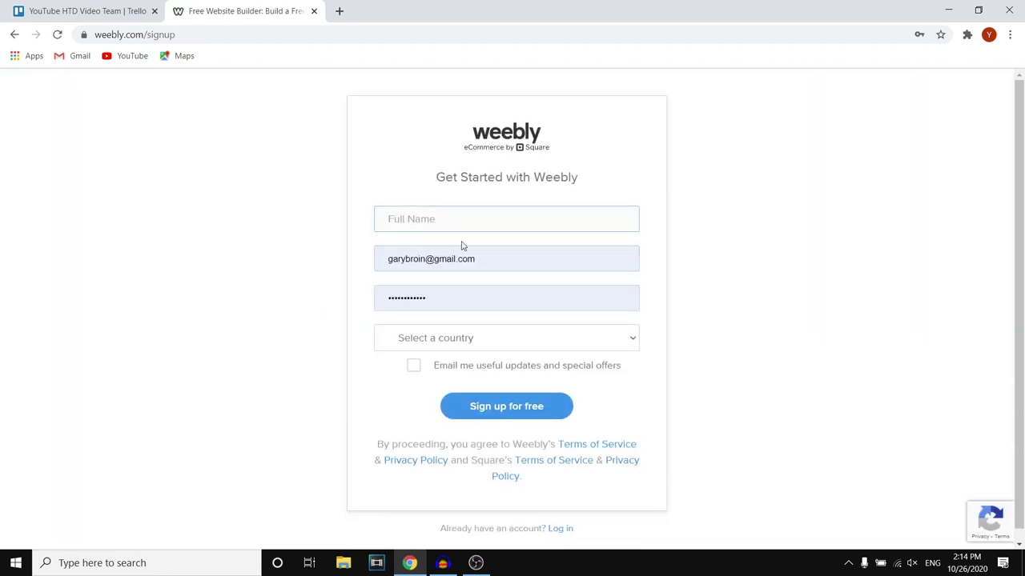
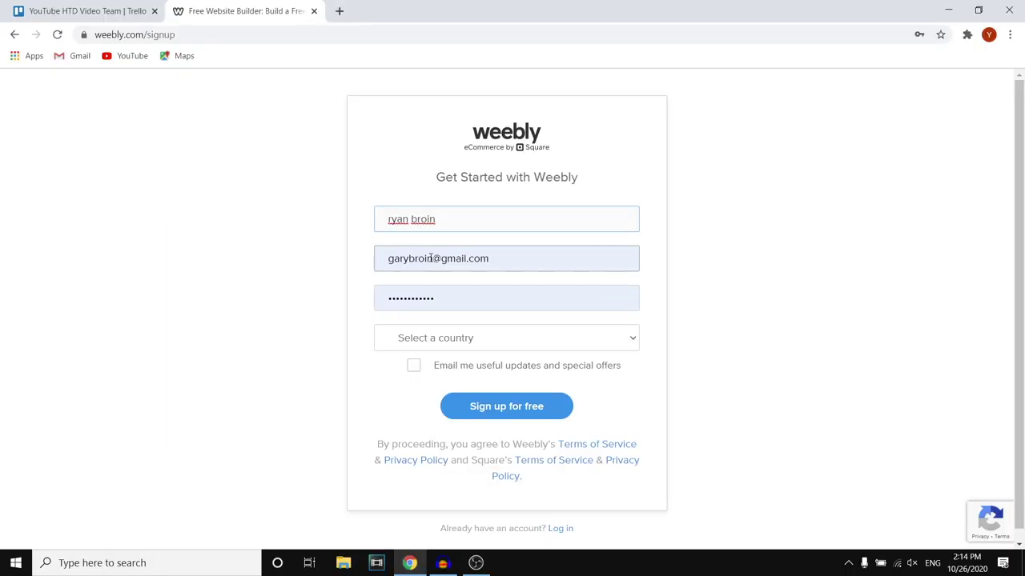
Correct the mistyped name part of the e-mail address on the sign-up form
double_click(431, 258)
type("ryp")
key("BackSpace")
key("BackSpace")
key("BackSpace")
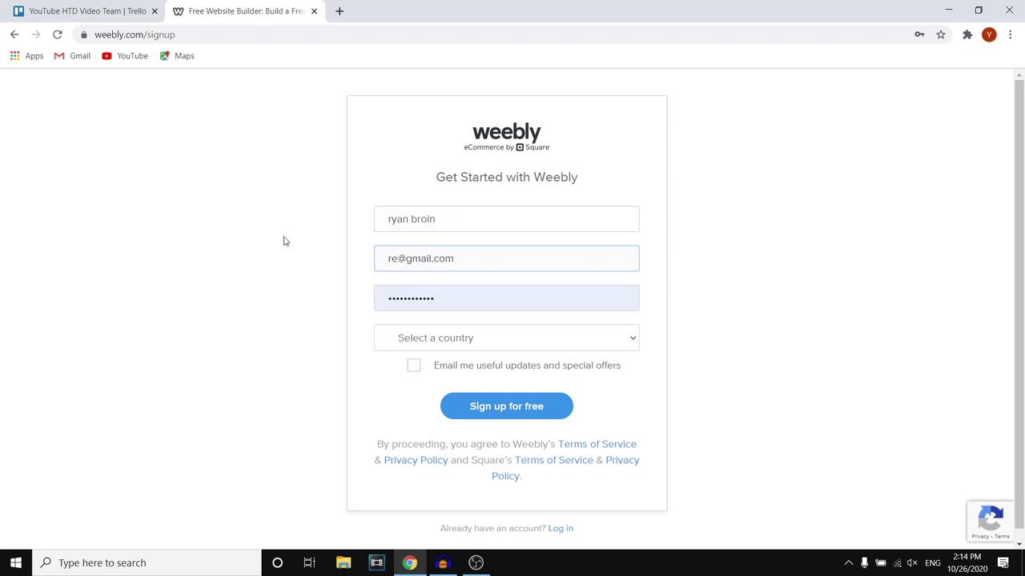
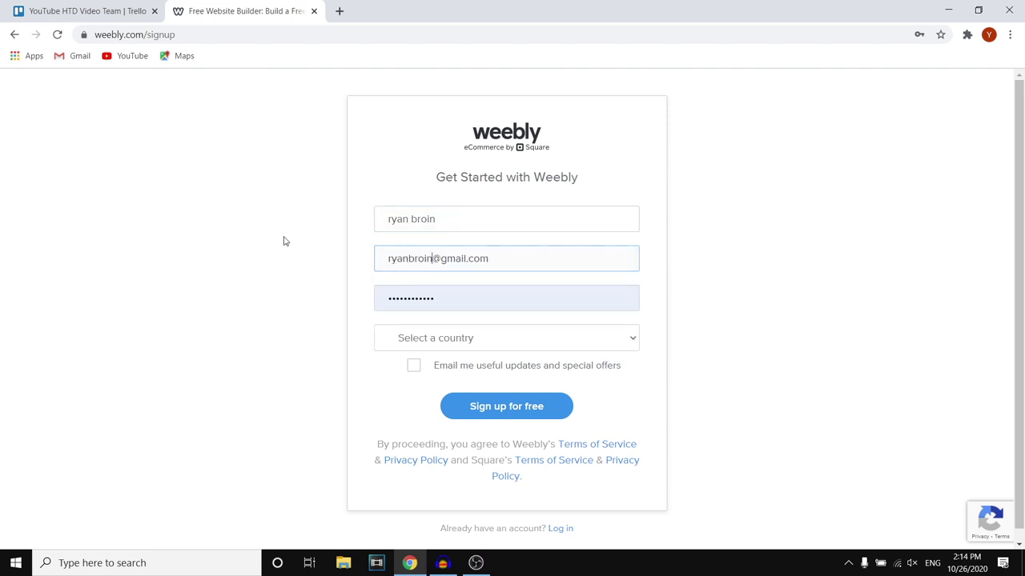
left_click(573, 343)
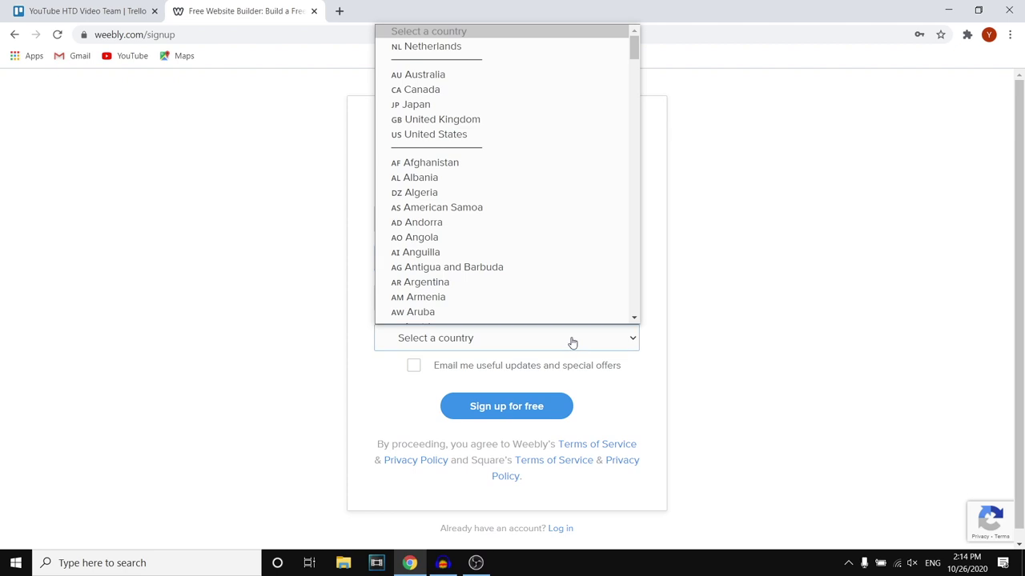
Choose Netherlands as the country and sign up for the free account
scroll(489, 206, "down", 1)
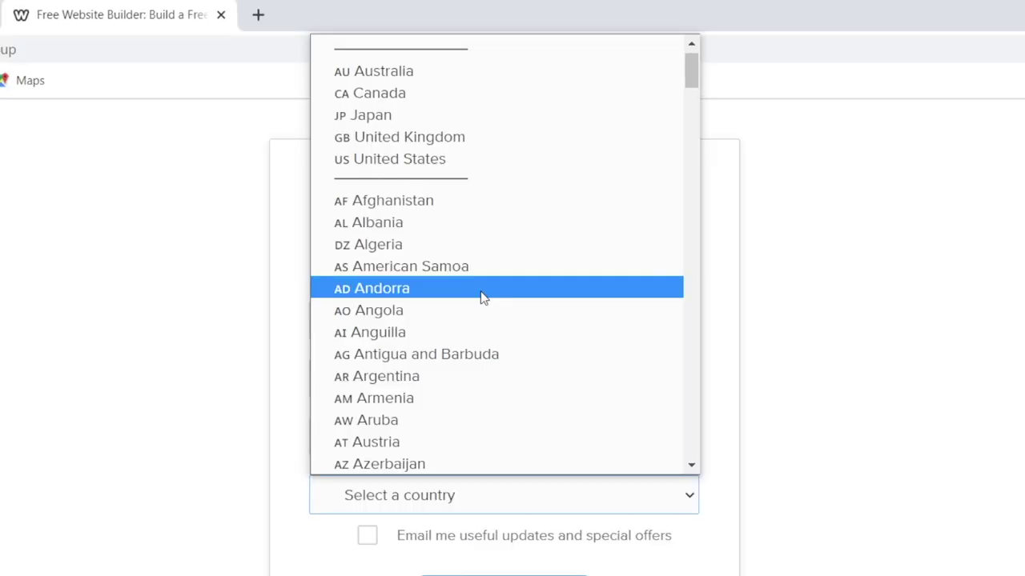
scroll(481, 276, "up", 1)
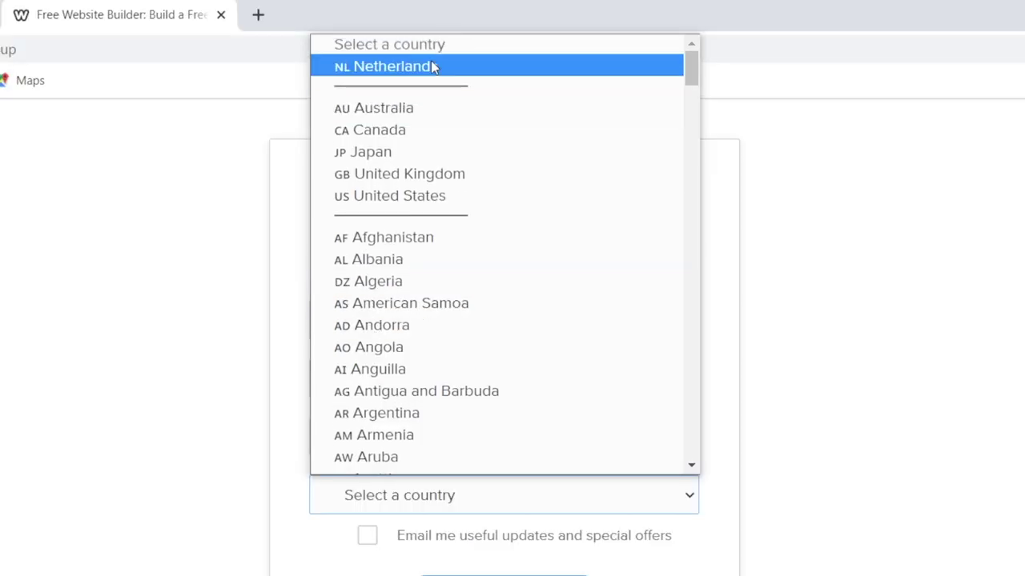
left_click(432, 64)
left_click(483, 406)
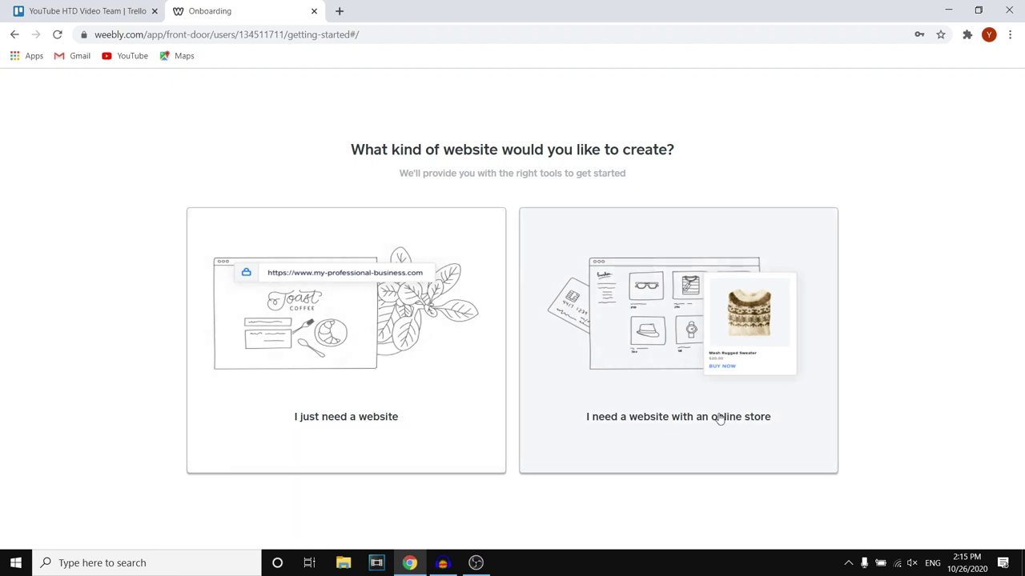
Choose a plain website without an online store and browse the Business themes
left_click(342, 310)
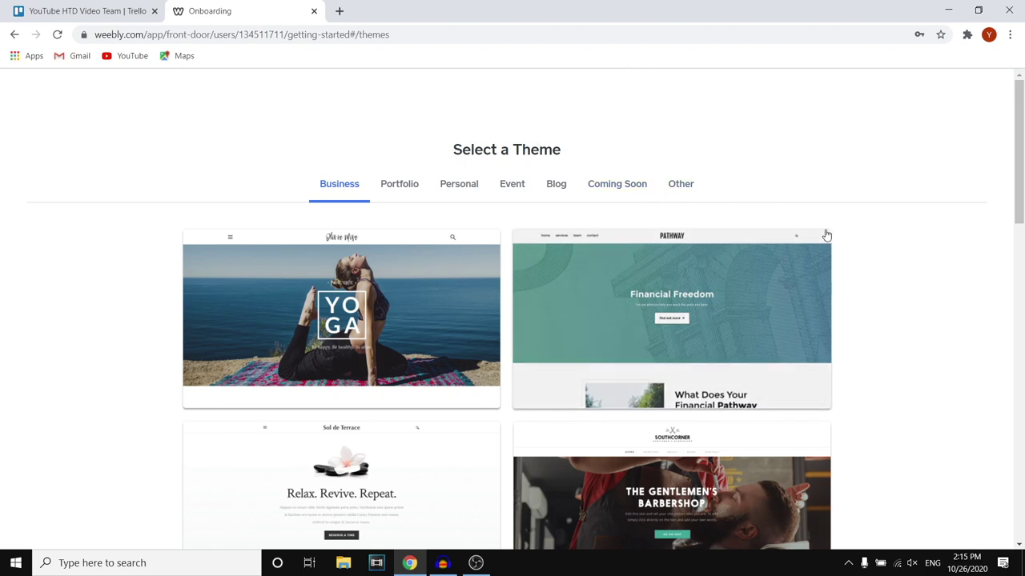
scroll(799, 219, "down", 3)
scroll(800, 219, "down", 3)
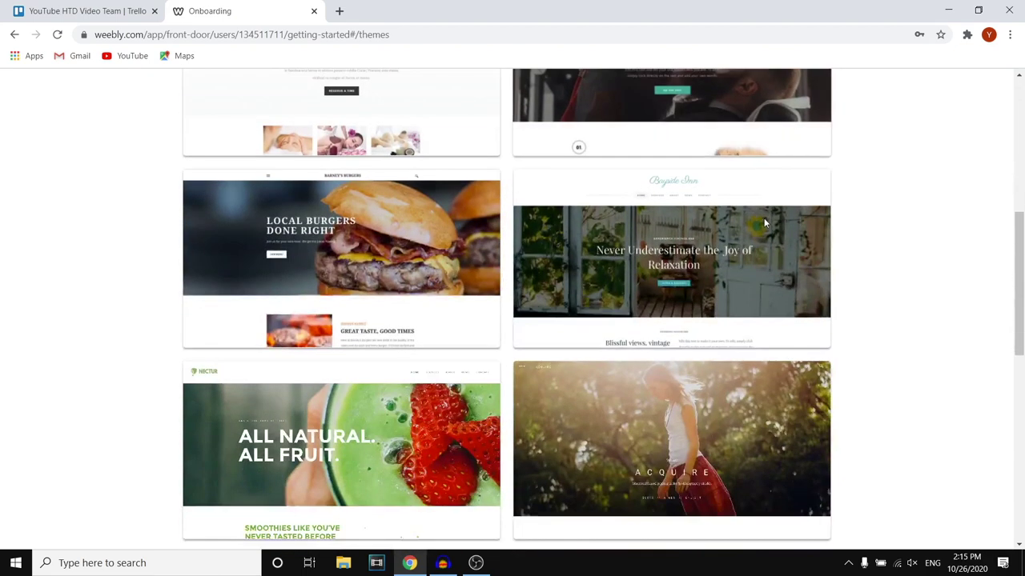
scroll(763, 224, "down", 2)
scroll(764, 224, "down", 5)
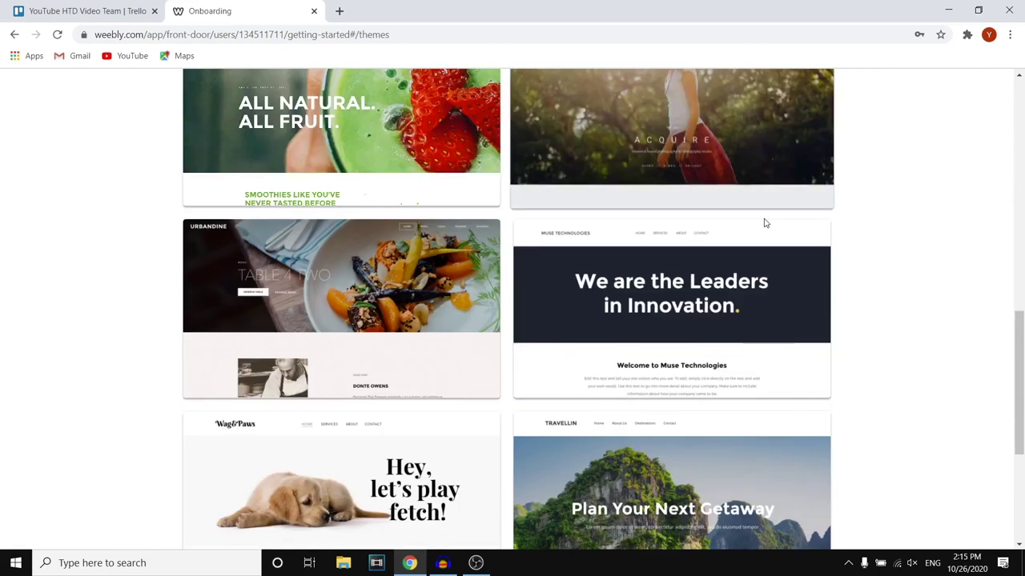
scroll(765, 225, "down", 2)
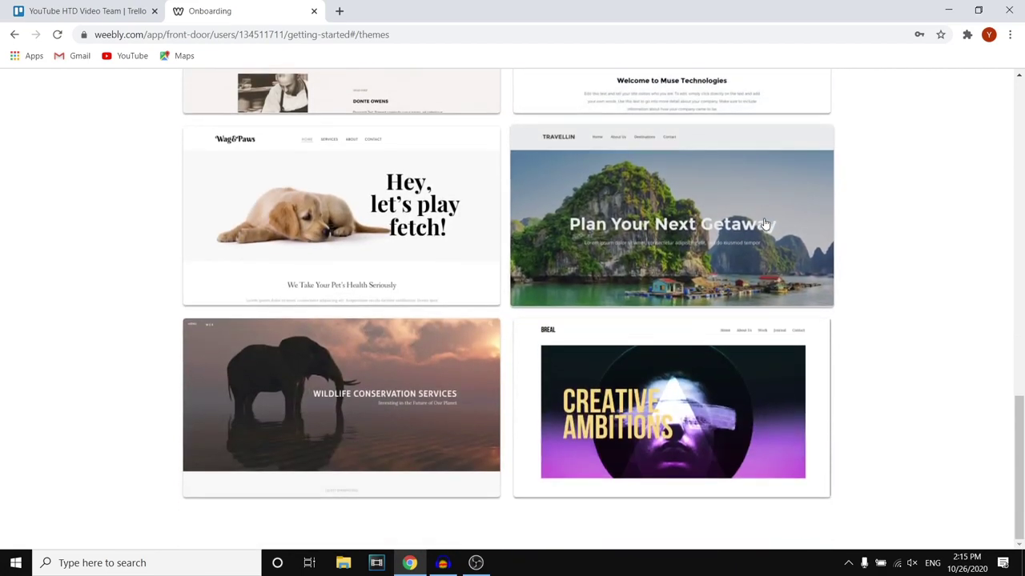
scroll(613, 222, "up", 12)
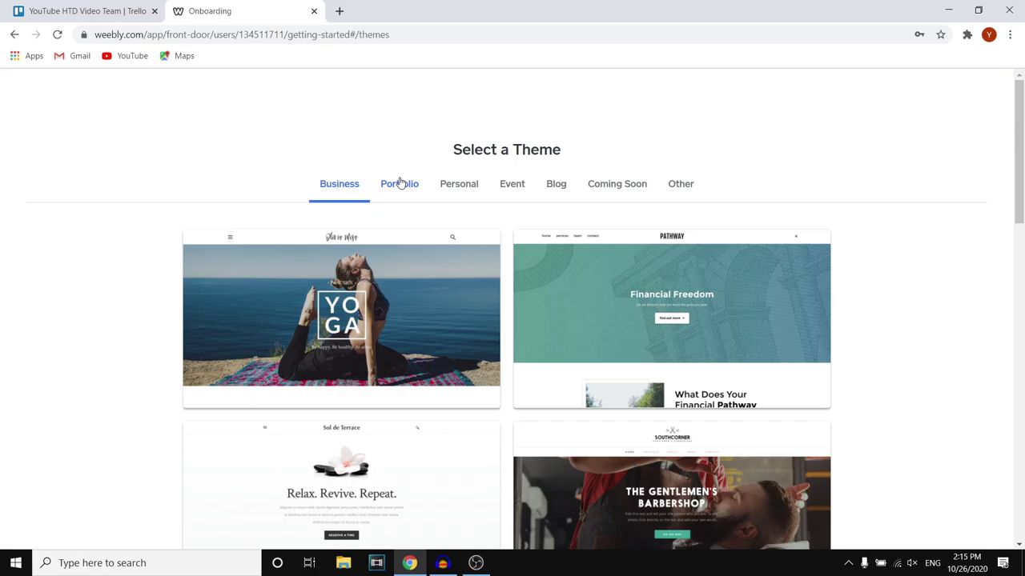
Browse the Portfolio, Personal, Event and Coming Soon themes, settling on Blog themes
left_click(300, 222)
left_click(447, 187)
left_click(522, 189)
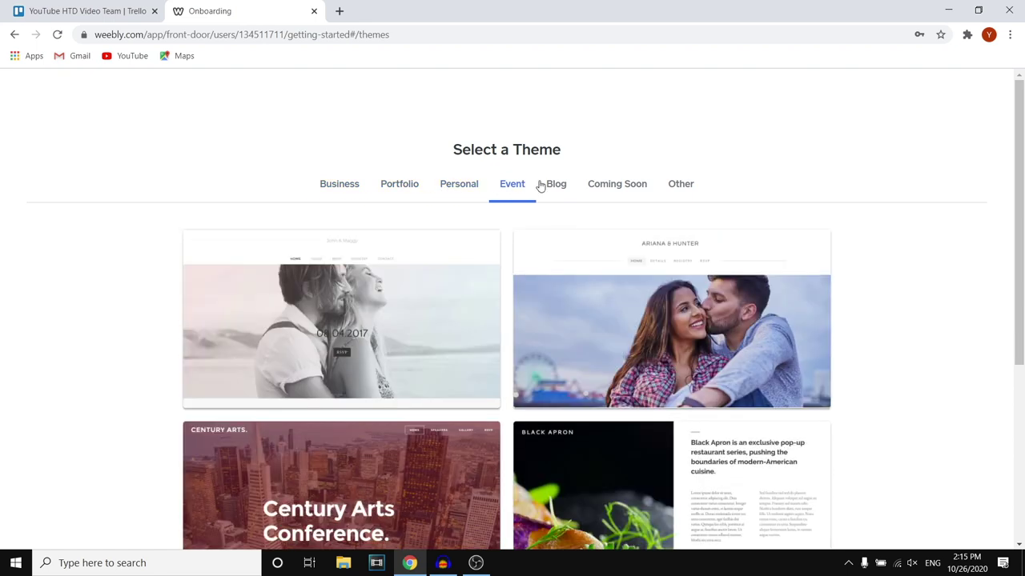
left_click(557, 189)
left_click(602, 190)
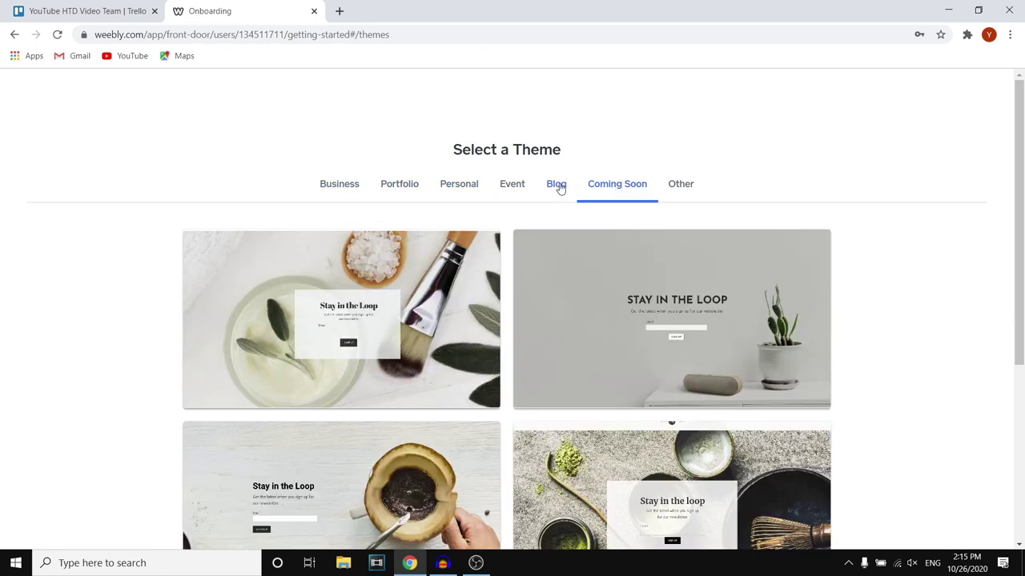
left_click(558, 188)
scroll(580, 192, "down", 5)
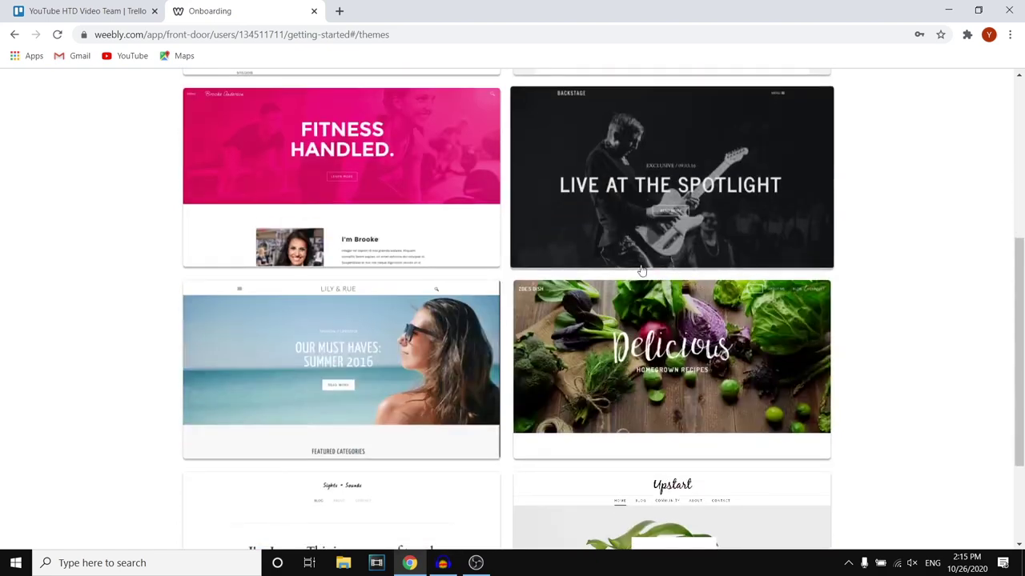
scroll(571, 281, "up", 5)
scroll(421, 238, "down", 6)
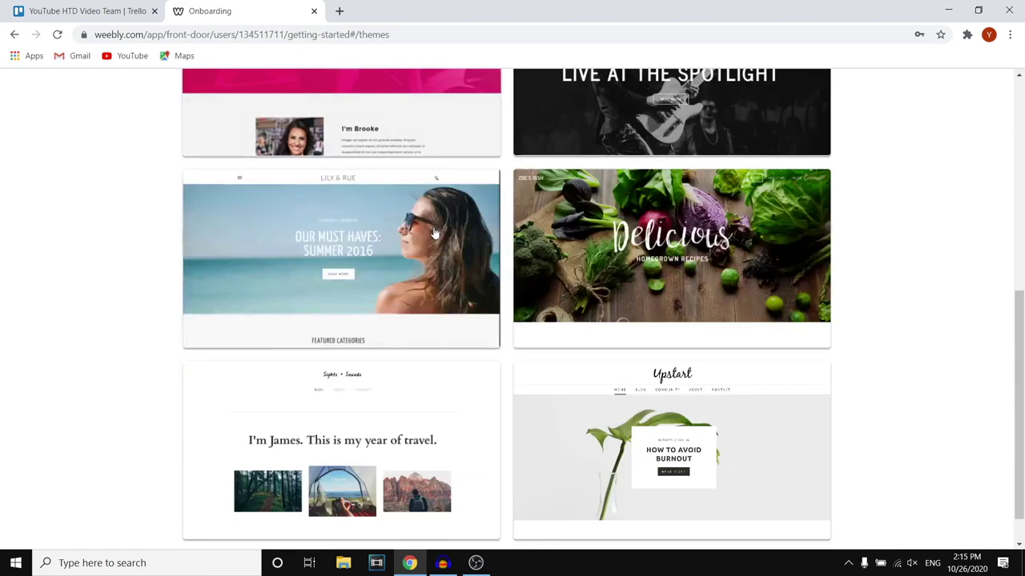
scroll(446, 303, "up", 6)
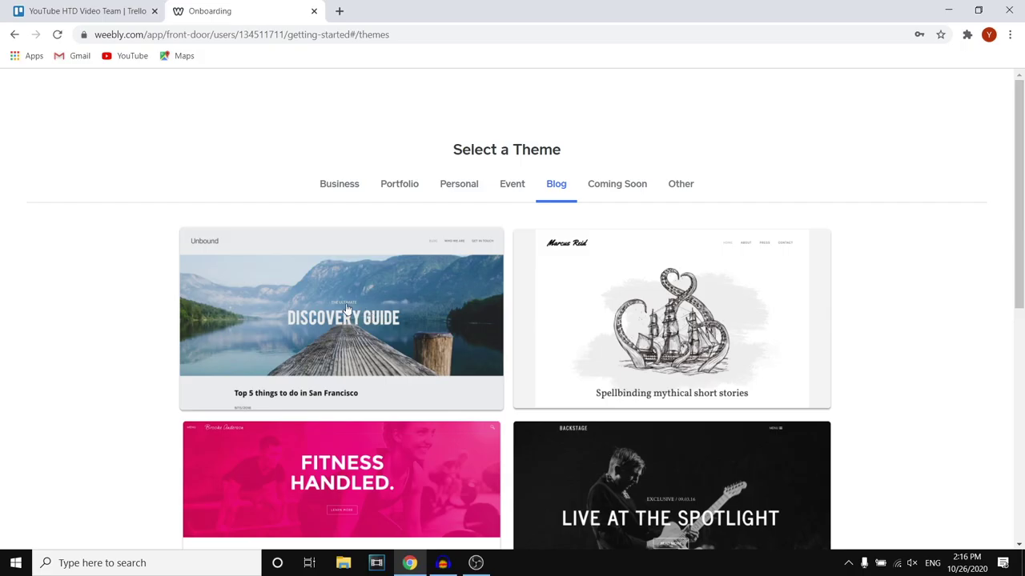
Preview the Unbound blog theme and start editing the site with it
left_click(331, 284)
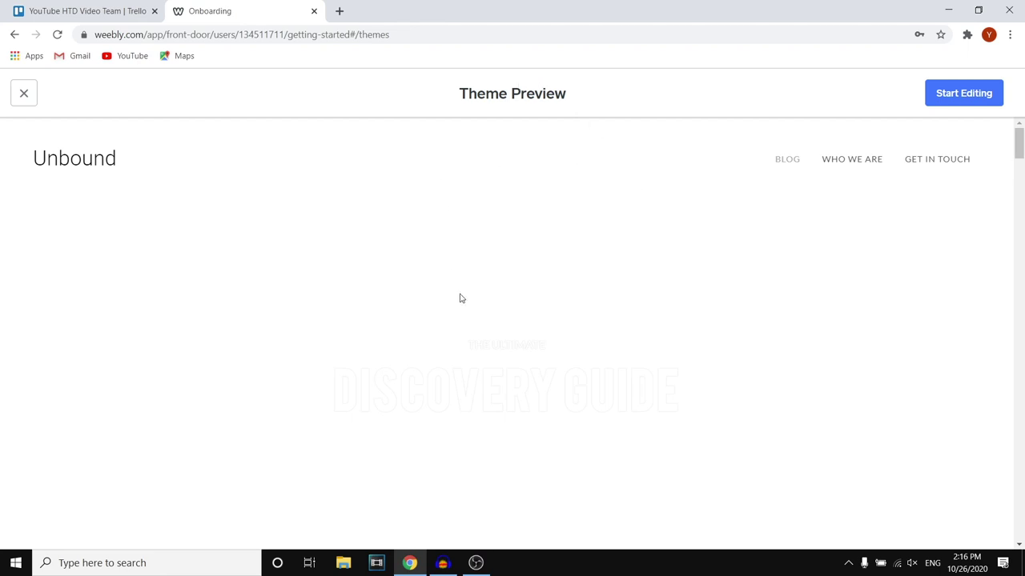
scroll(472, 301, "down", 4)
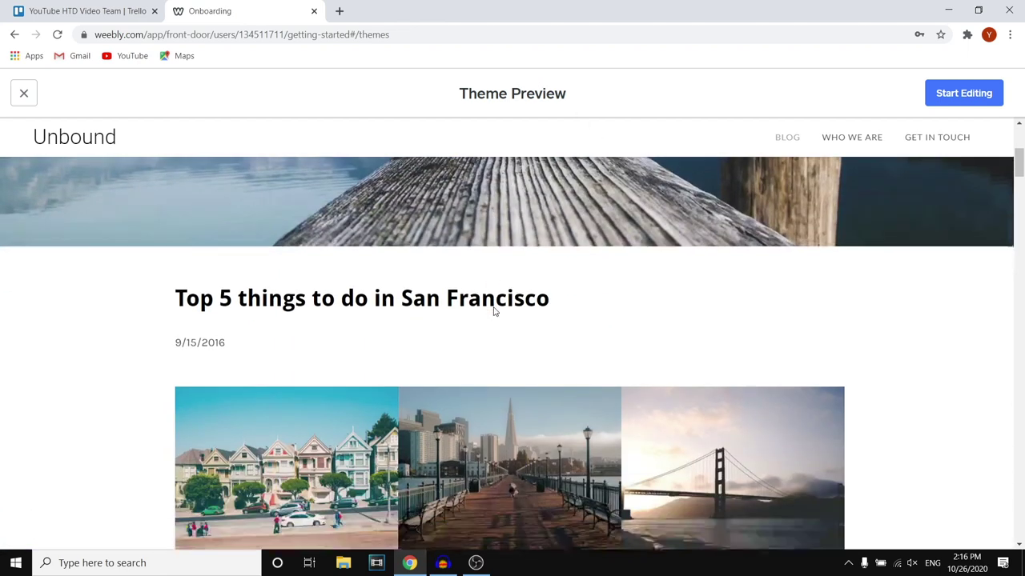
scroll(495, 309, "down", 8)
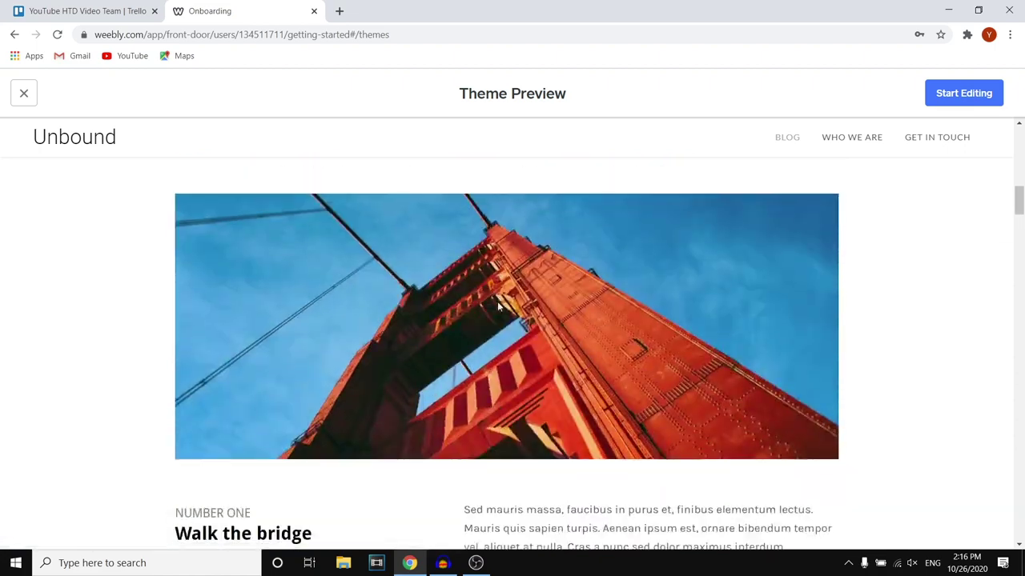
scroll(497, 301, "down", 10)
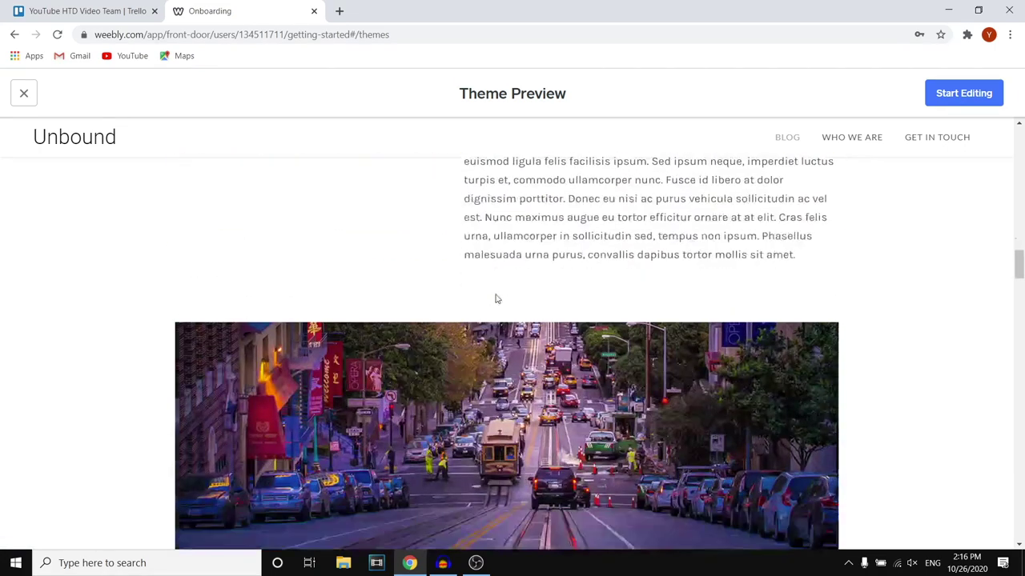
scroll(500, 298, "down", 4)
scroll(659, 293, "up", 20)
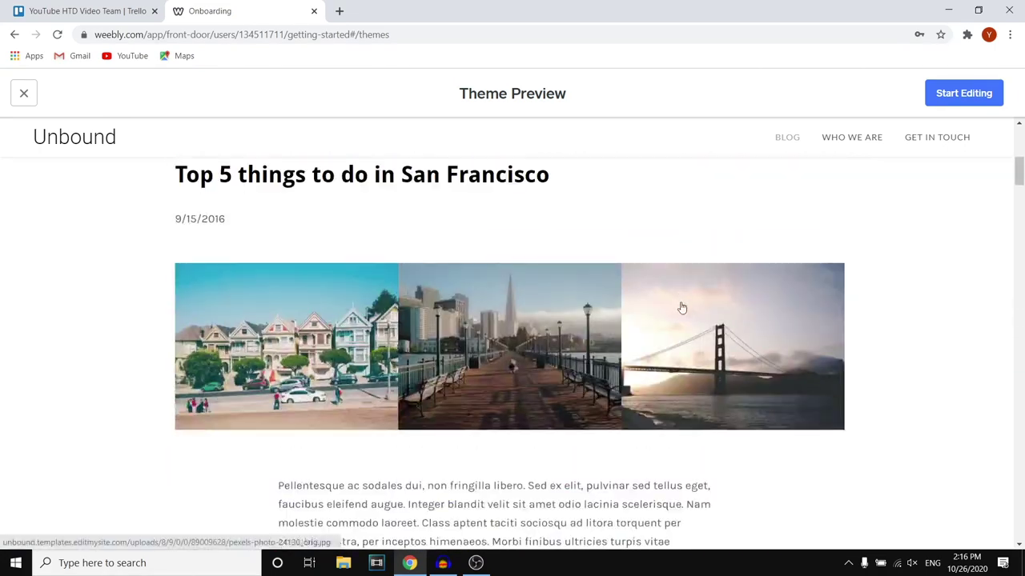
scroll(681, 308, "up", 6)
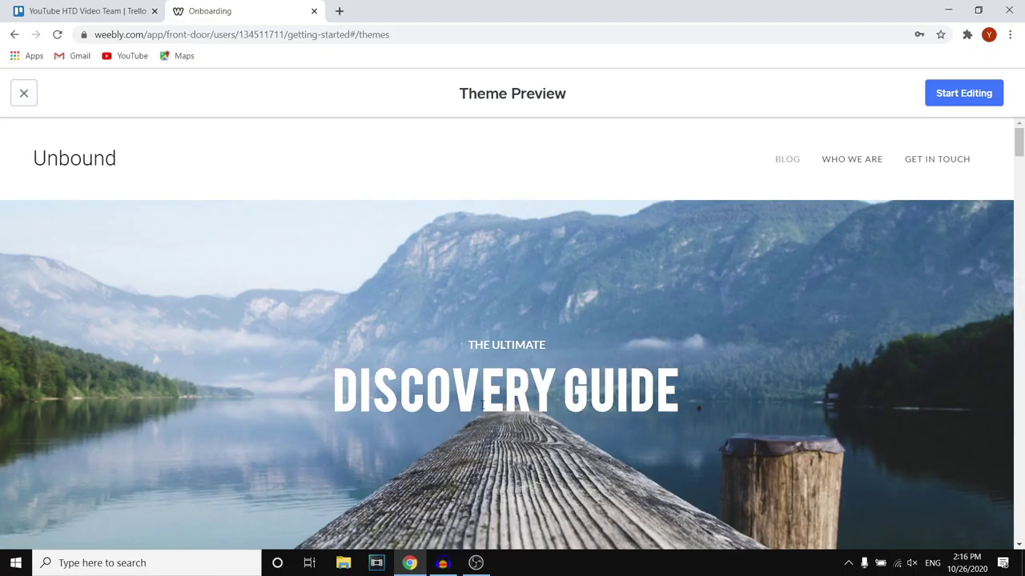
left_click(963, 93)
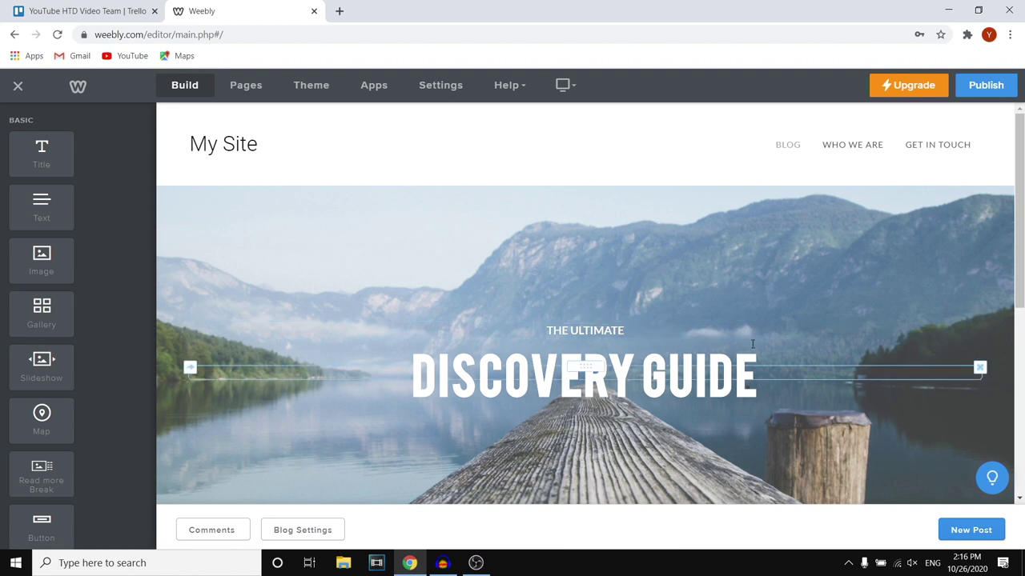
Scroll the editor down to the empty blog posts area and back up to the header
scroll(638, 270, "down", 5)
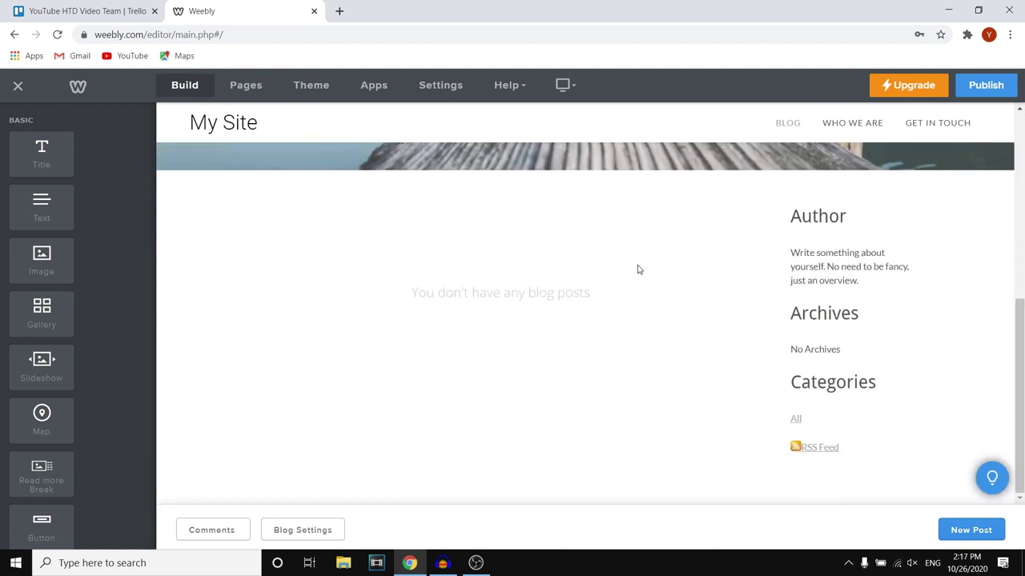
scroll(647, 318, "up", 5)
scroll(688, 240, "down", 5)
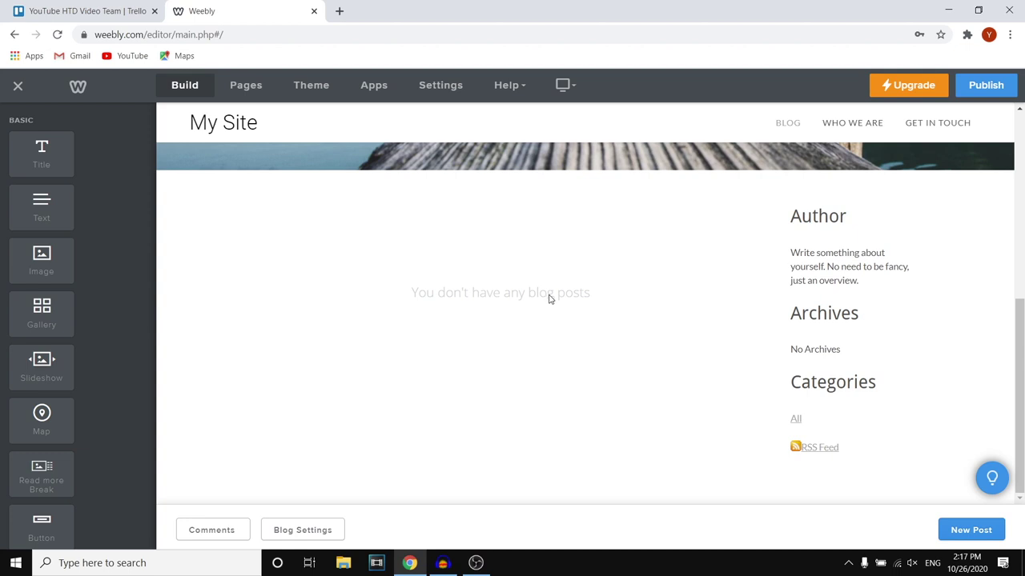
scroll(549, 298, "up", 5)
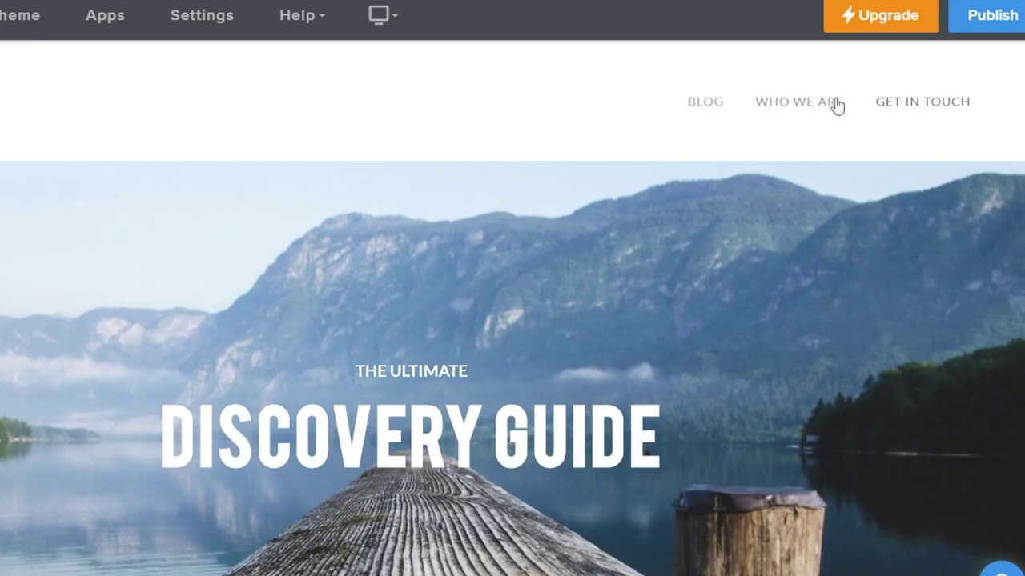
View the Who We Are and Get in Touch pages, then return to the Blog page
left_click(836, 102)
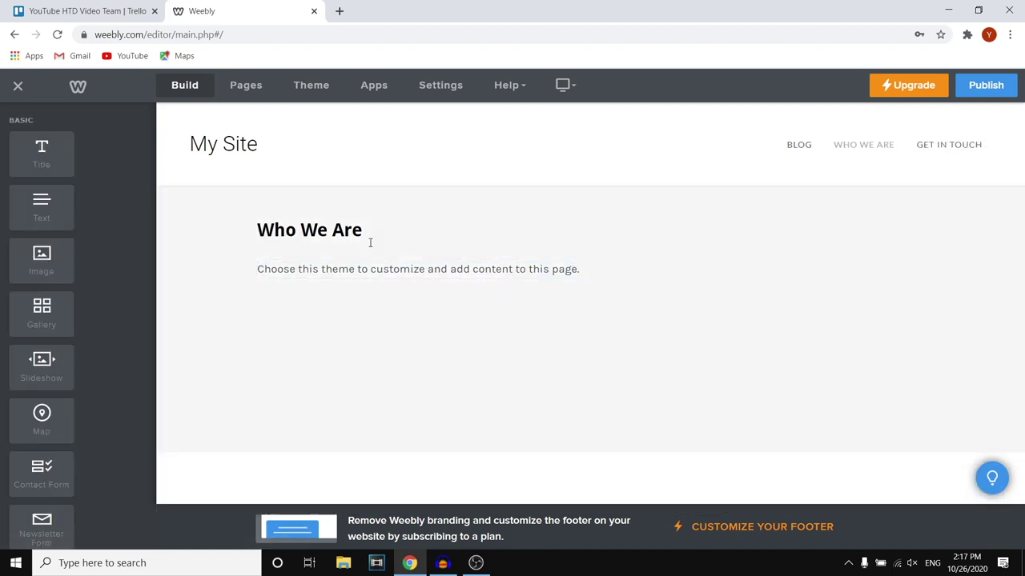
left_click(949, 144)
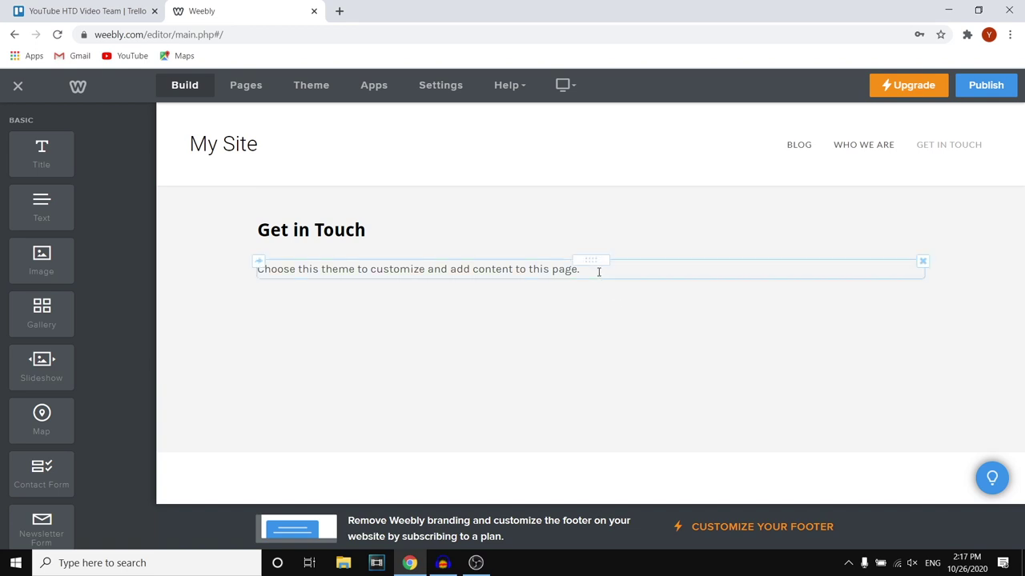
left_click(798, 150)
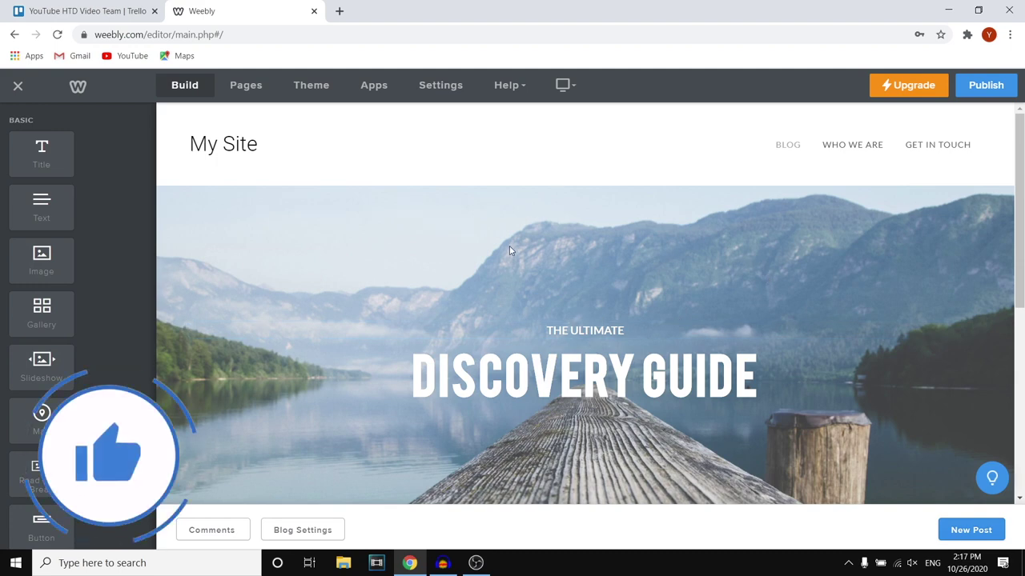
scroll(510, 250, "down", 4)
scroll(533, 337, "up", 4)
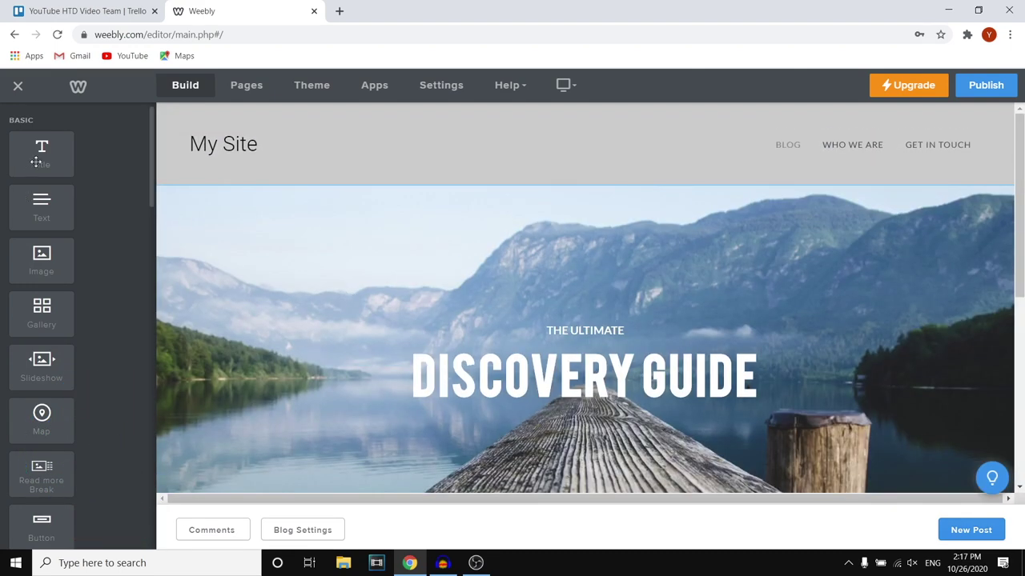
Scroll the element sidebar and select, then deselect, the DISCOVERY GUIDE headline
scroll(38, 157, "down", 10)
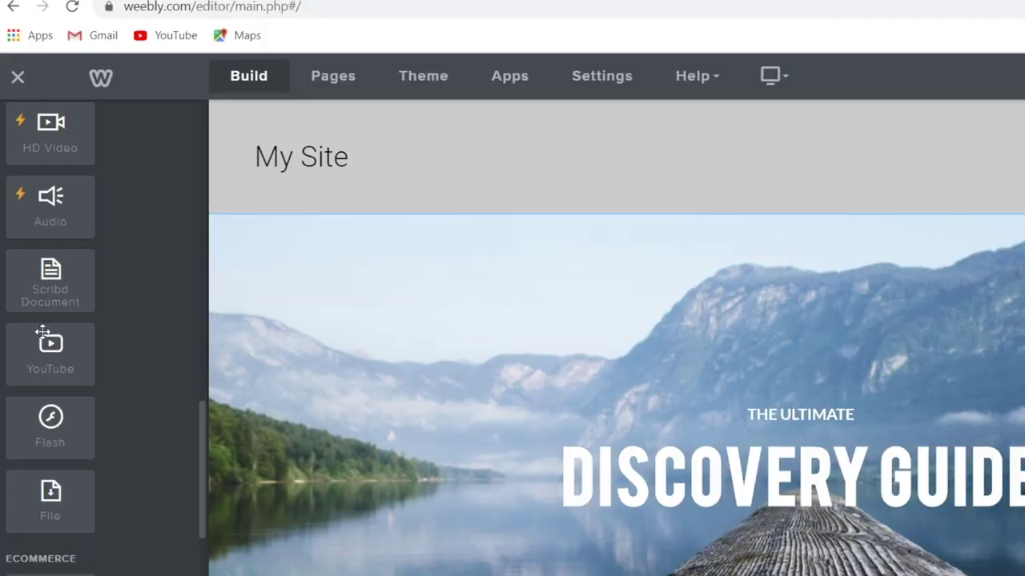
scroll(43, 331, "down", 3)
scroll(48, 384, "up", 8)
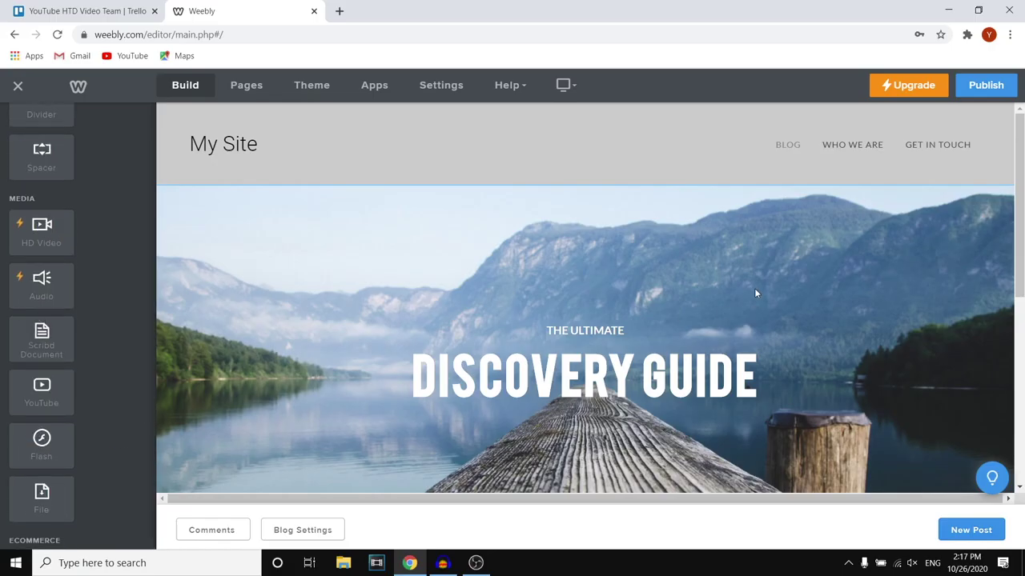
left_click(600, 372)
left_click(651, 252)
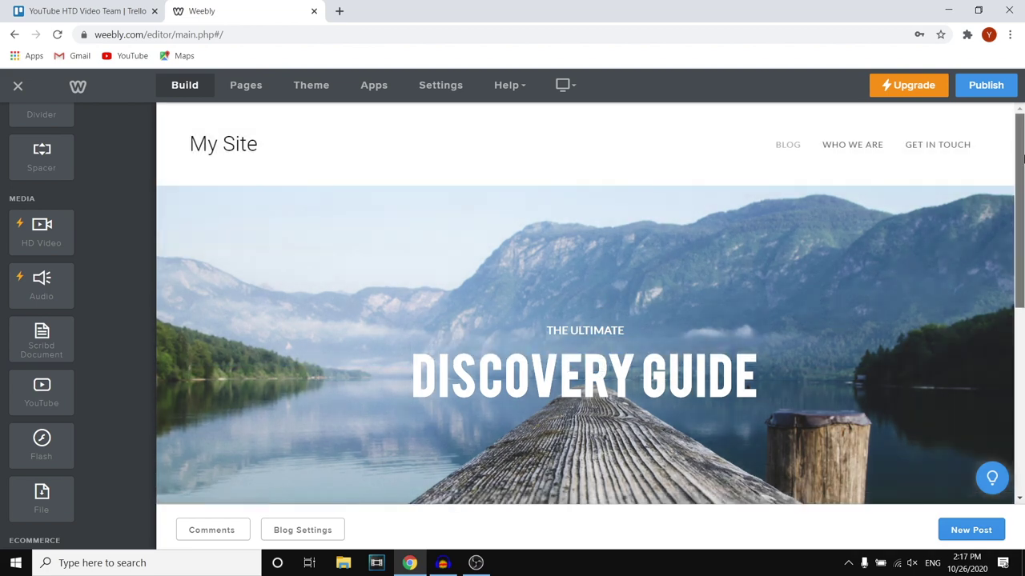
left_click_drag(1022, 159, 1022, 201)
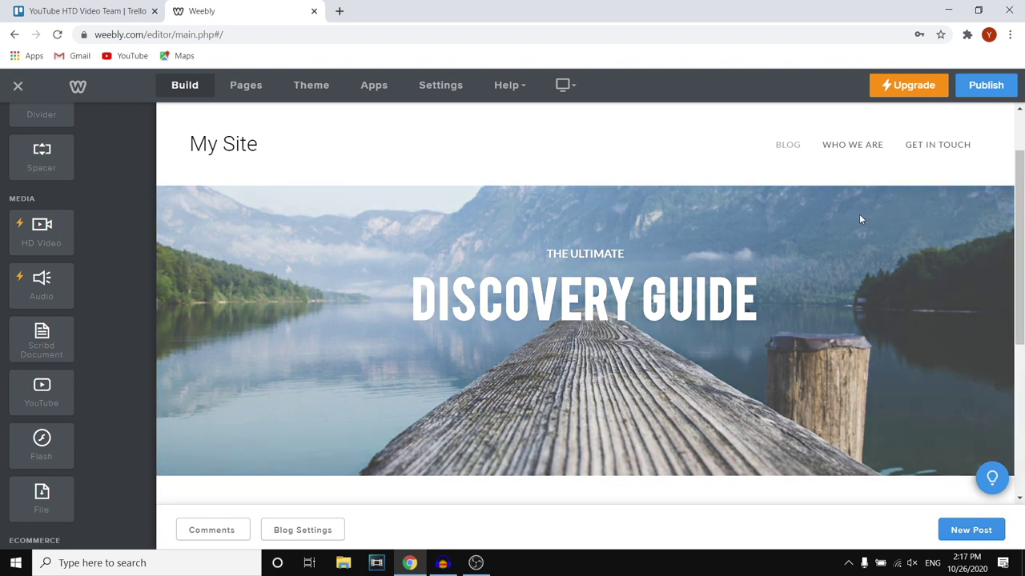
scroll(861, 219, "down", 1)
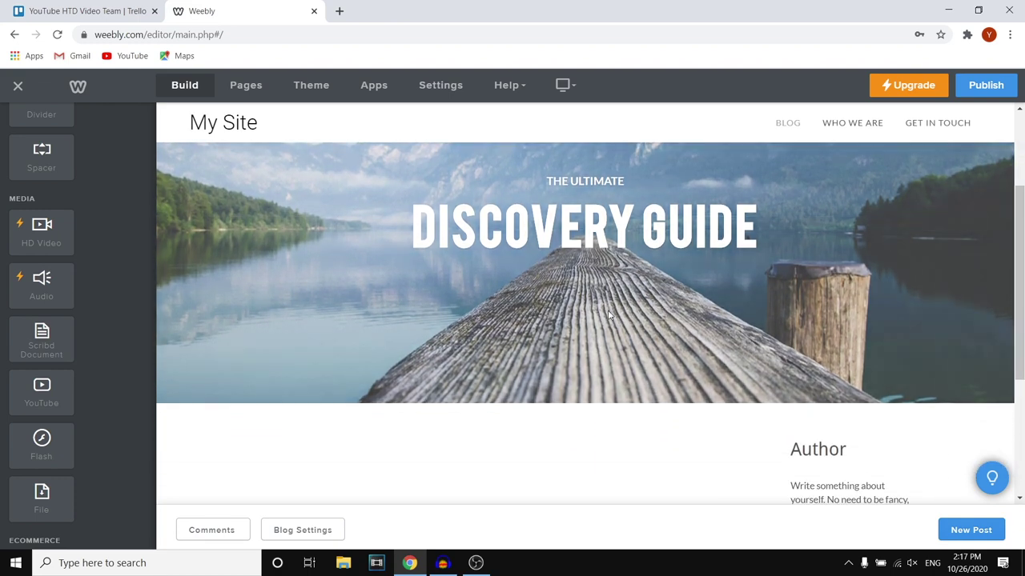
scroll(579, 307, "down", 2)
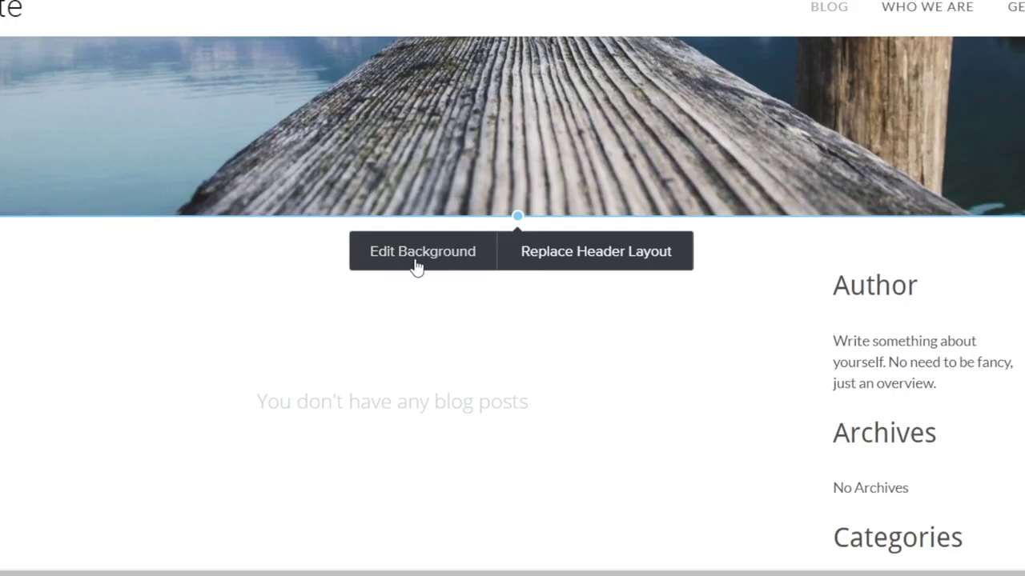
Open the banner's background settings and browse the computer for a replacement image
left_click(516, 285)
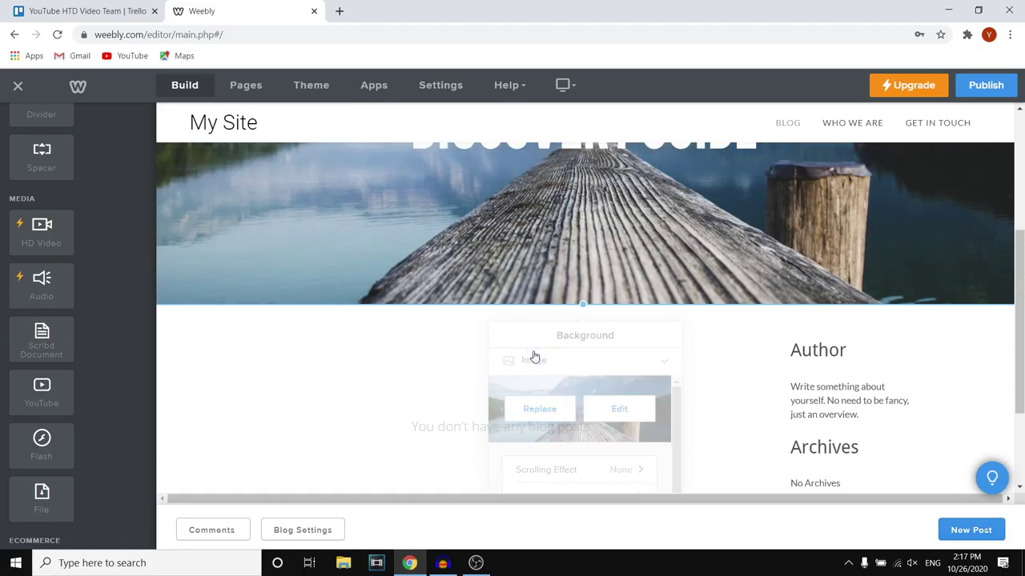
left_click(449, 361)
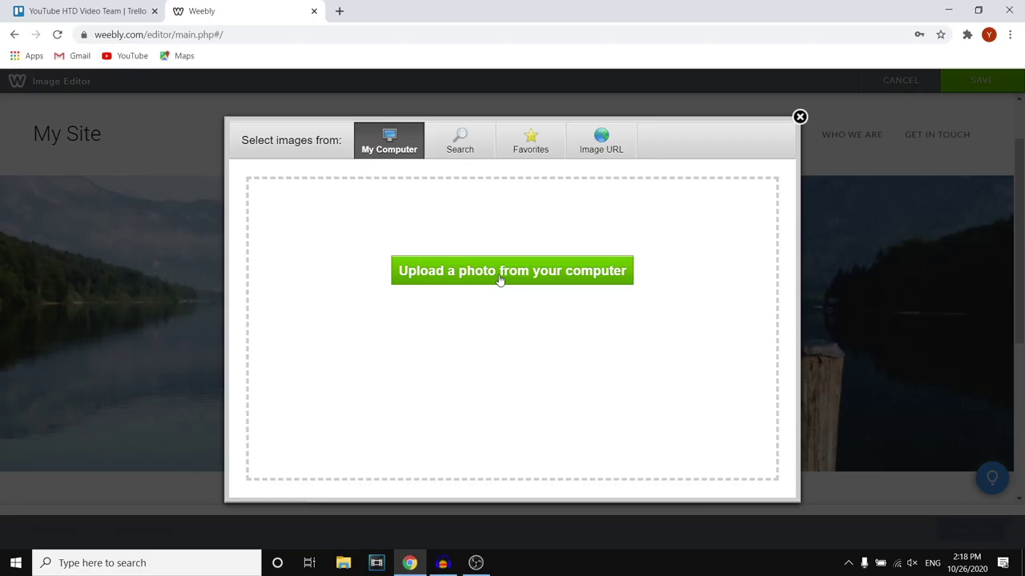
left_click(462, 401)
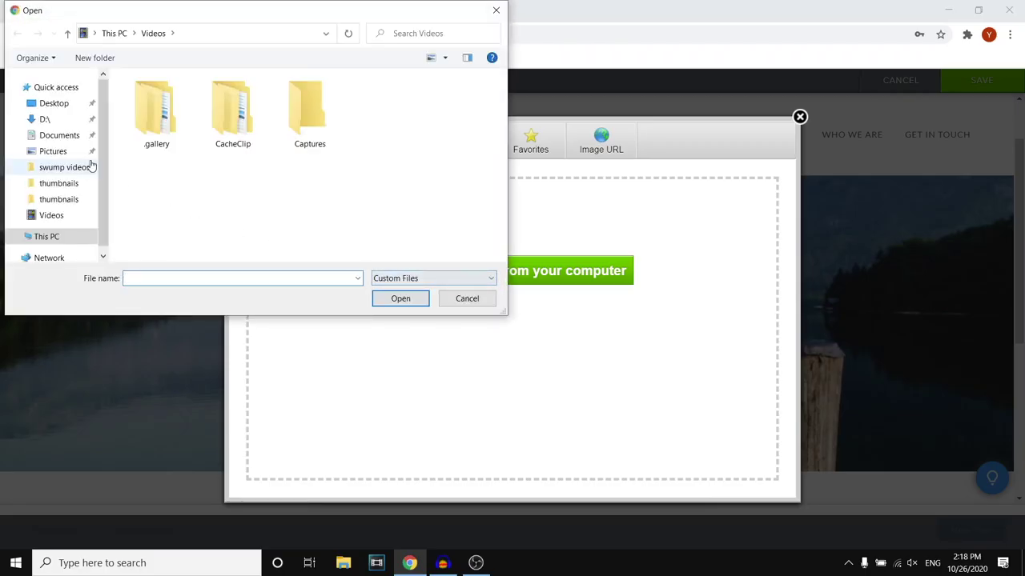
Upload laptop-2838921_1920 from the D: drive
left_click(73, 122)
scroll(326, 162, "down", 5)
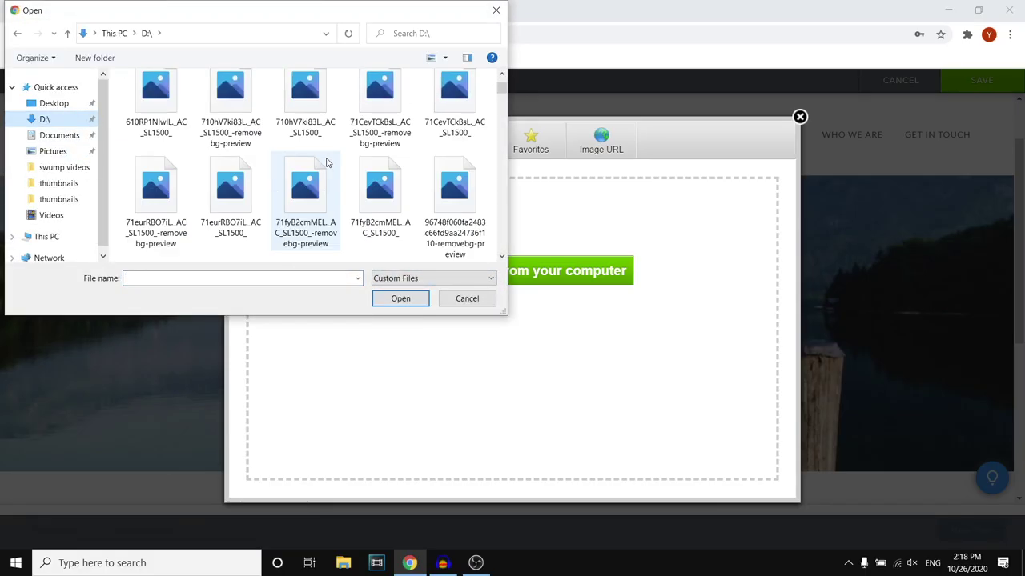
scroll(326, 162, "down", 10)
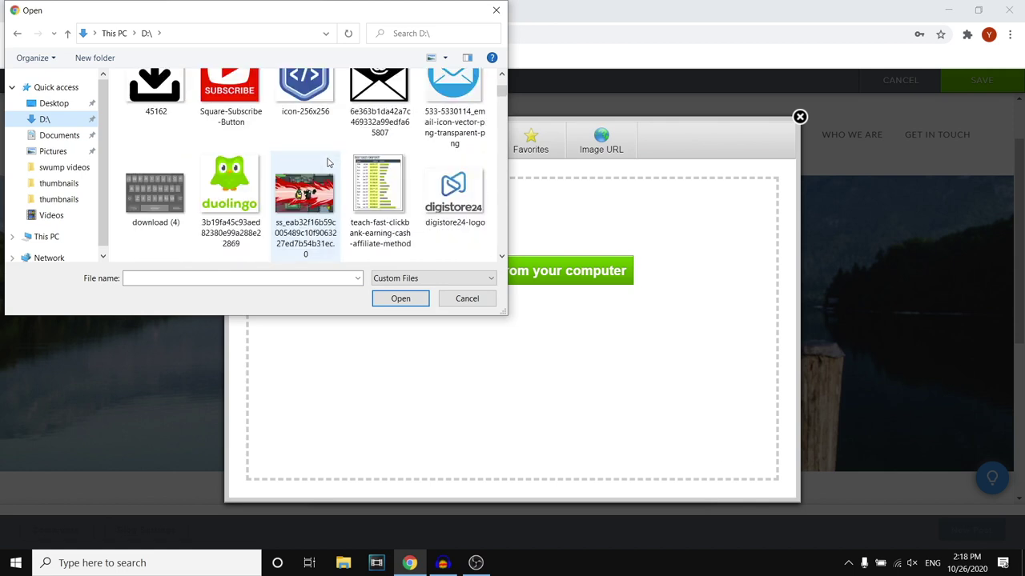
scroll(326, 163, "down", 8)
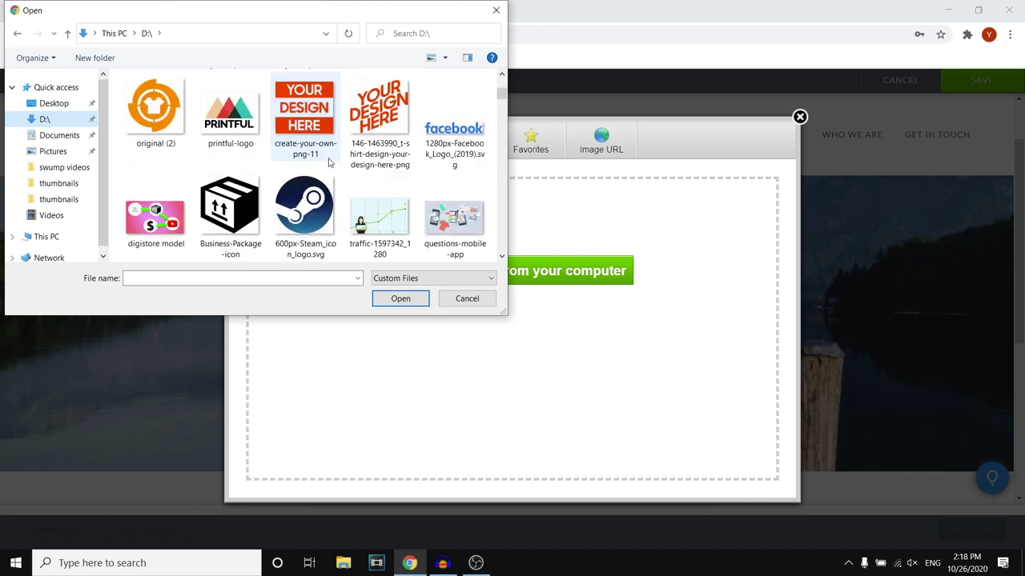
scroll(328, 162, "down", 5)
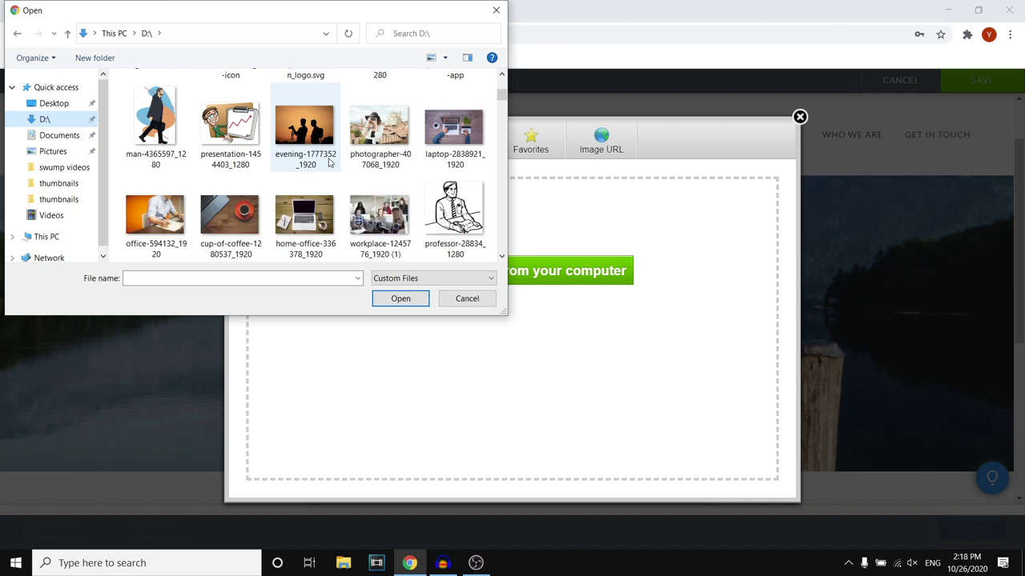
left_click(453, 128)
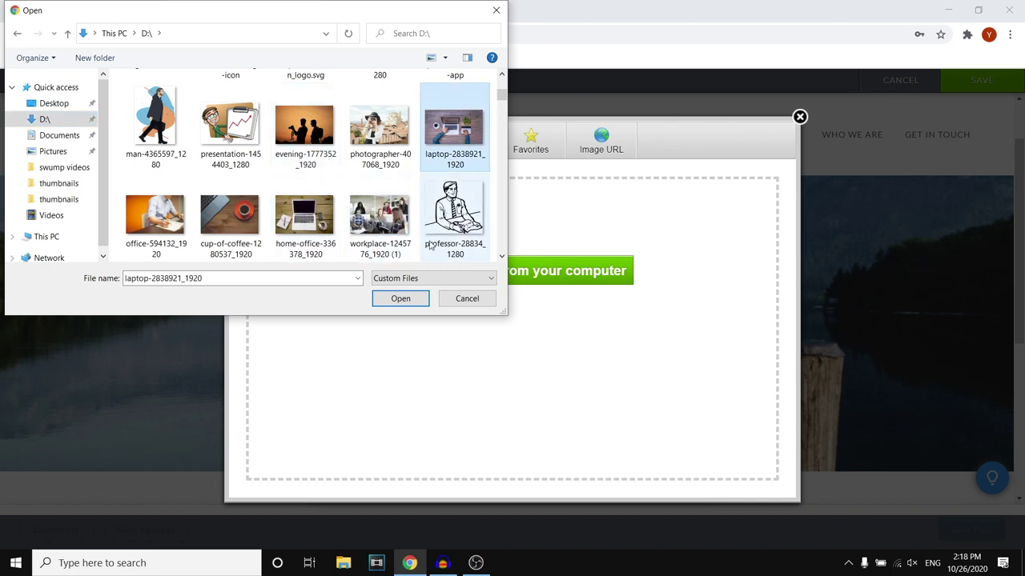
left_click(400, 299)
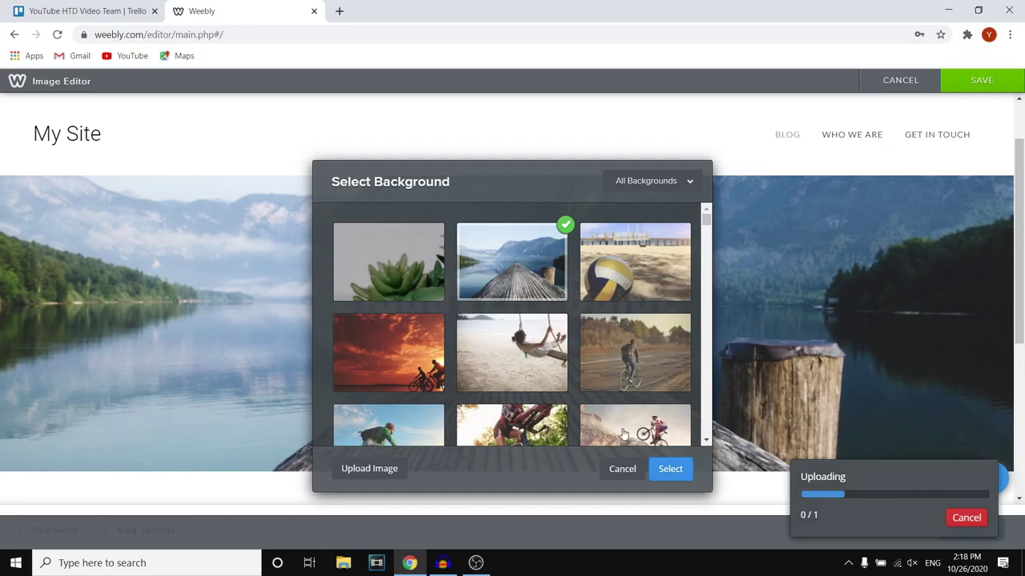
Once the upload finishes, apply the laptop photo as the blog header background
scroll(308, 177, "down", 3)
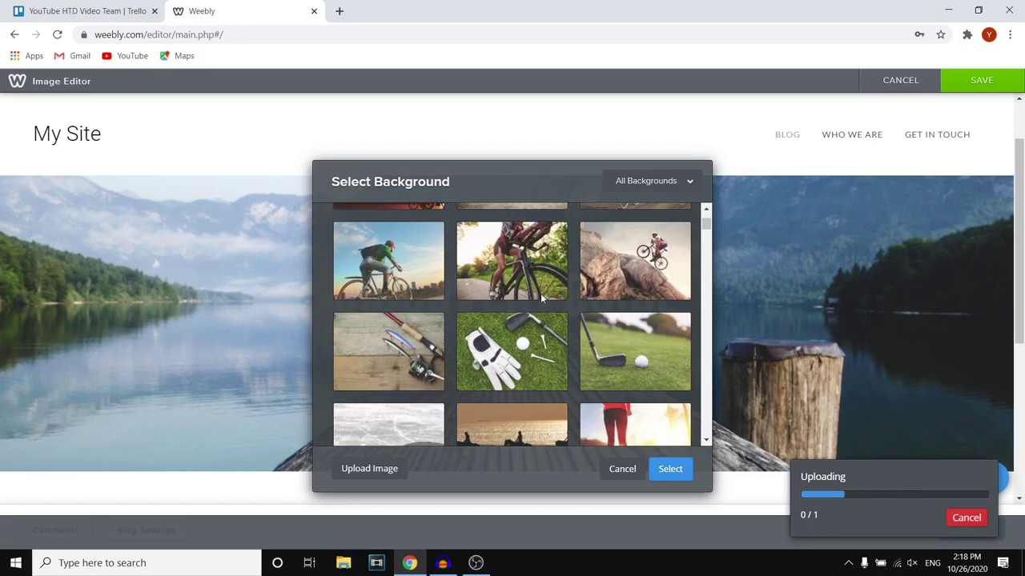
scroll(542, 298, "down", 5)
scroll(594, 311, "down", 10)
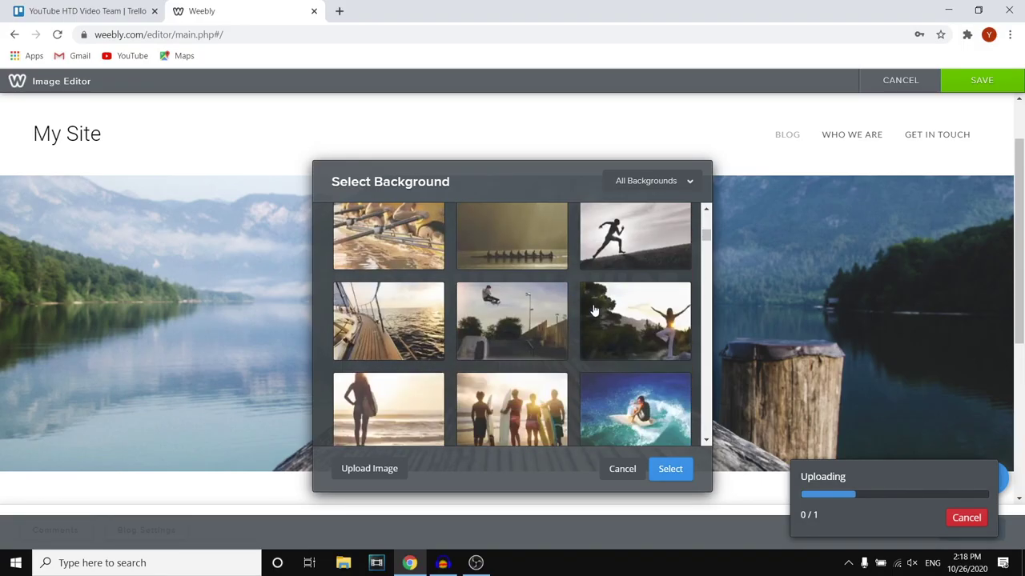
scroll(594, 311, "down", 5)
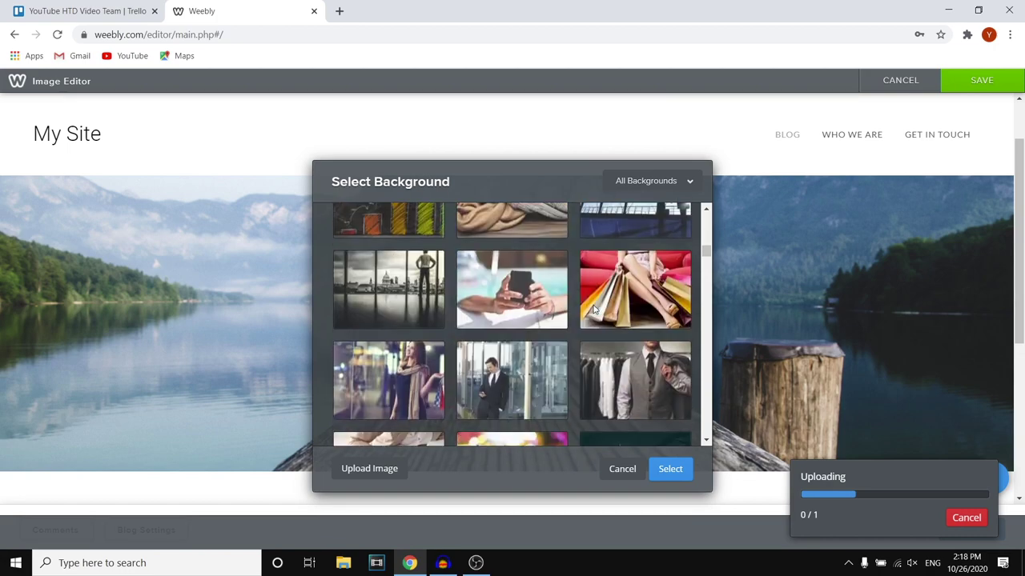
scroll(582, 308, "down", 15)
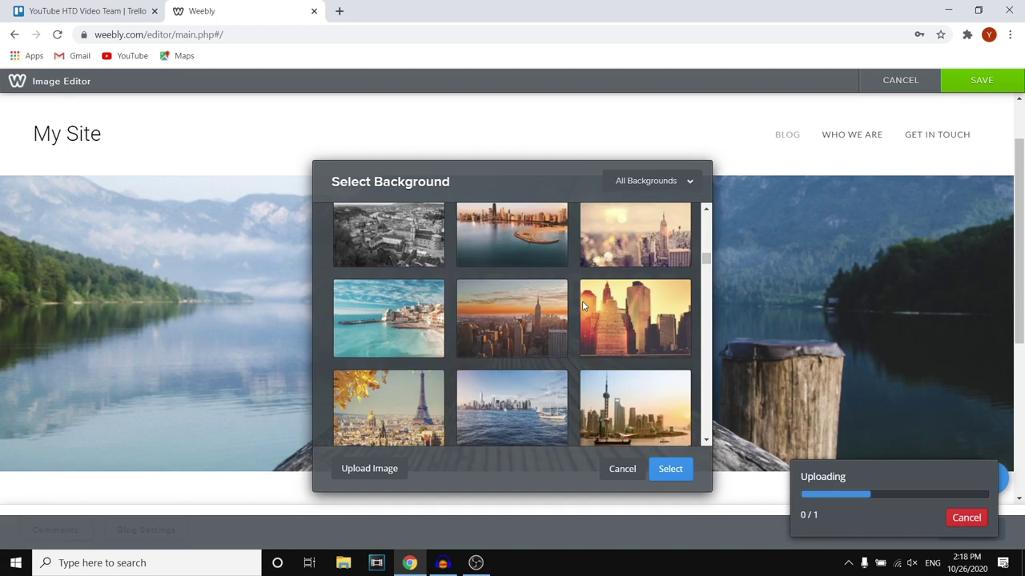
scroll(576, 296, "down", 8)
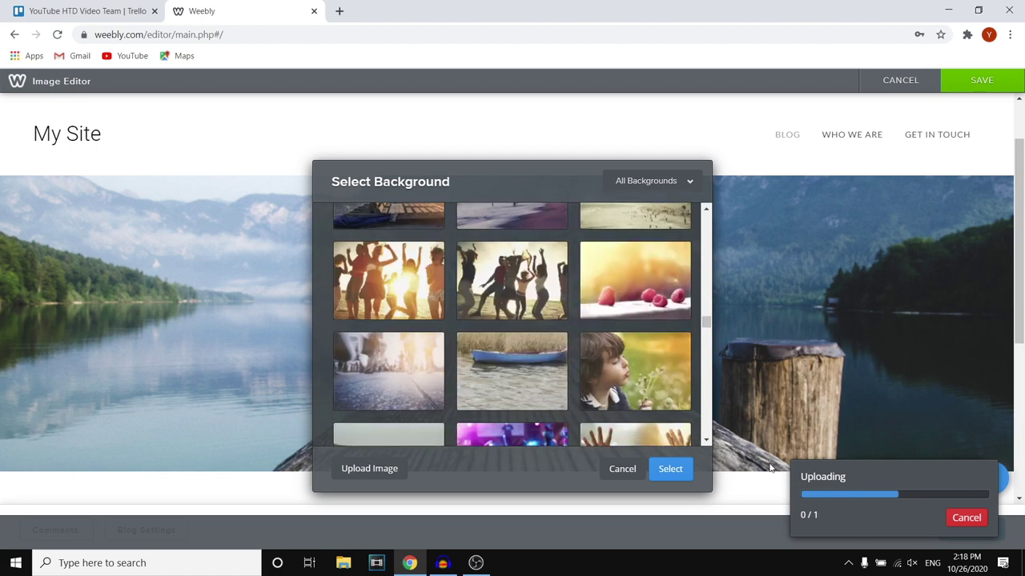
scroll(424, 363, "up", 10)
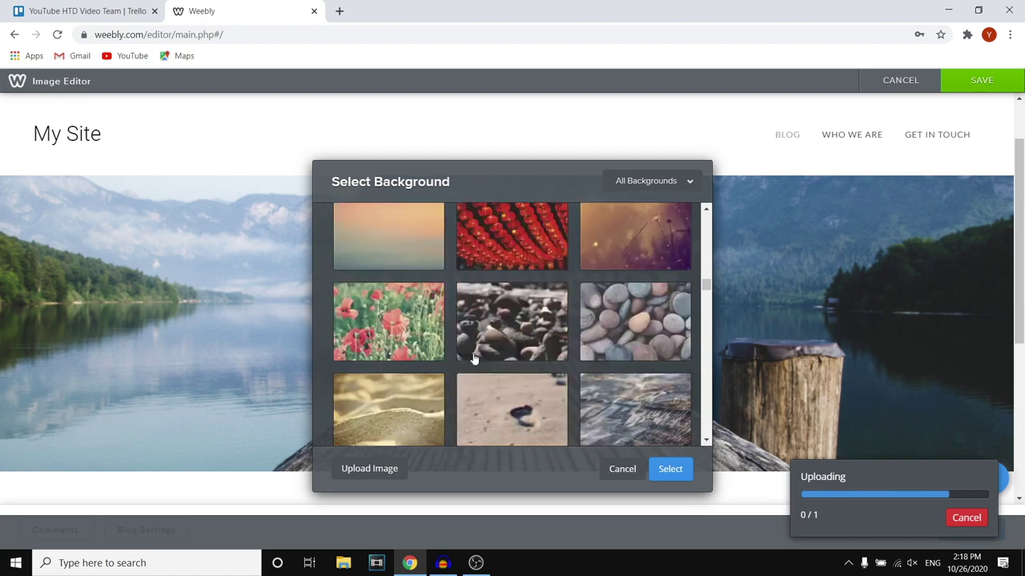
scroll(537, 416, "up", 10)
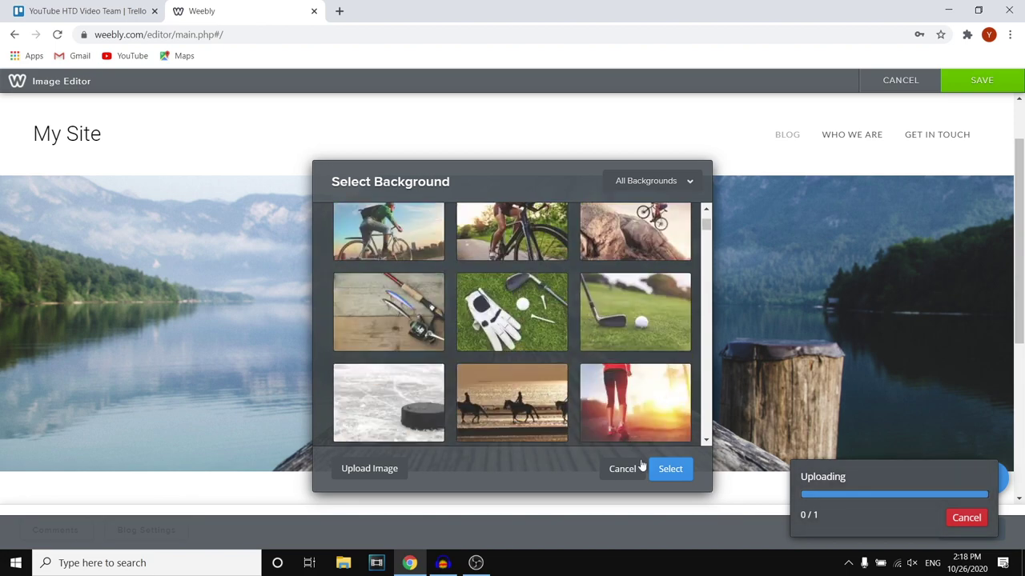
left_click(676, 472)
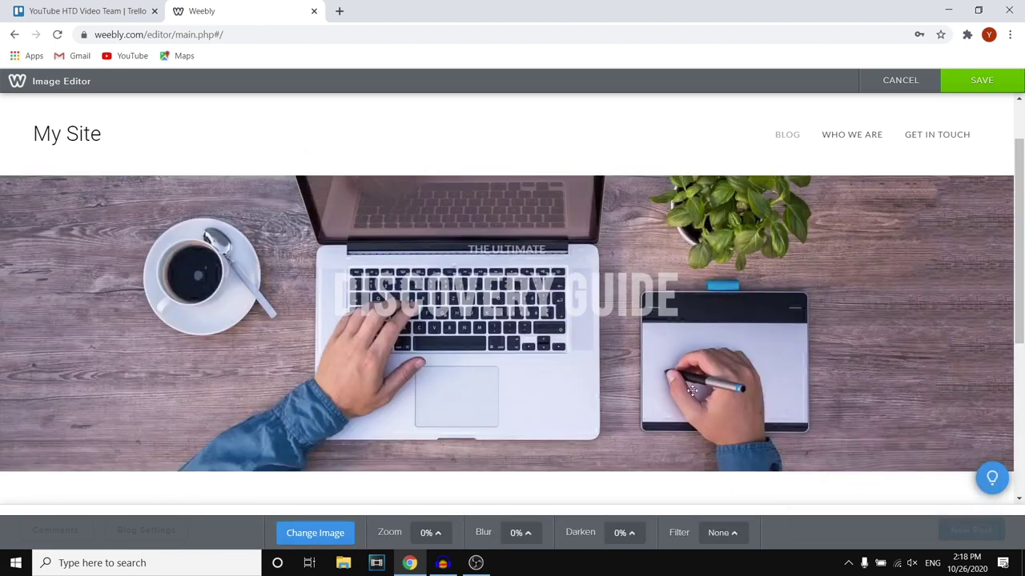
Try zooming the header image, leaving Zoom at 0%
scroll(593, 362, "down", 3)
scroll(670, 329, "up", 3)
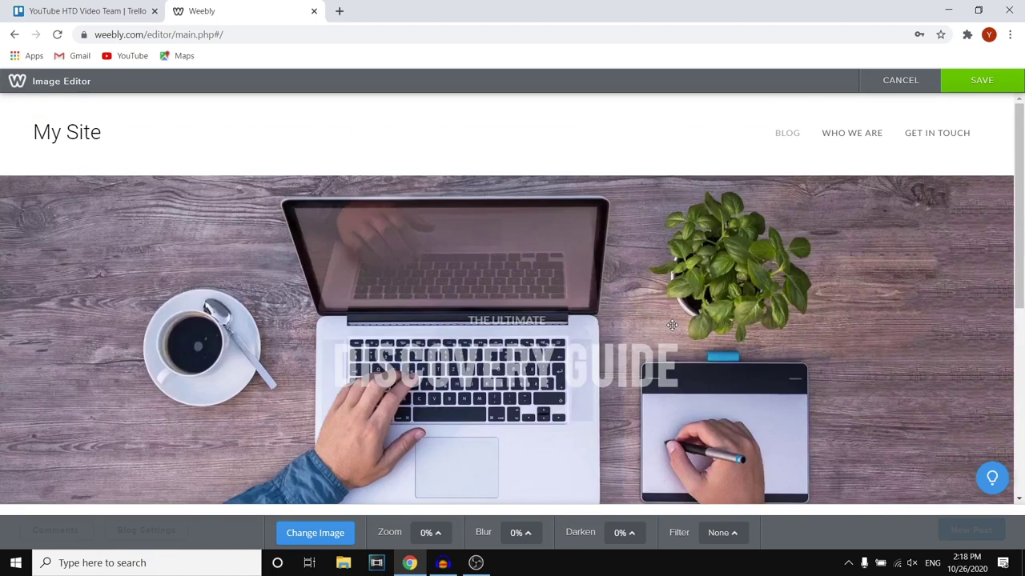
scroll(668, 267, "down", 1)
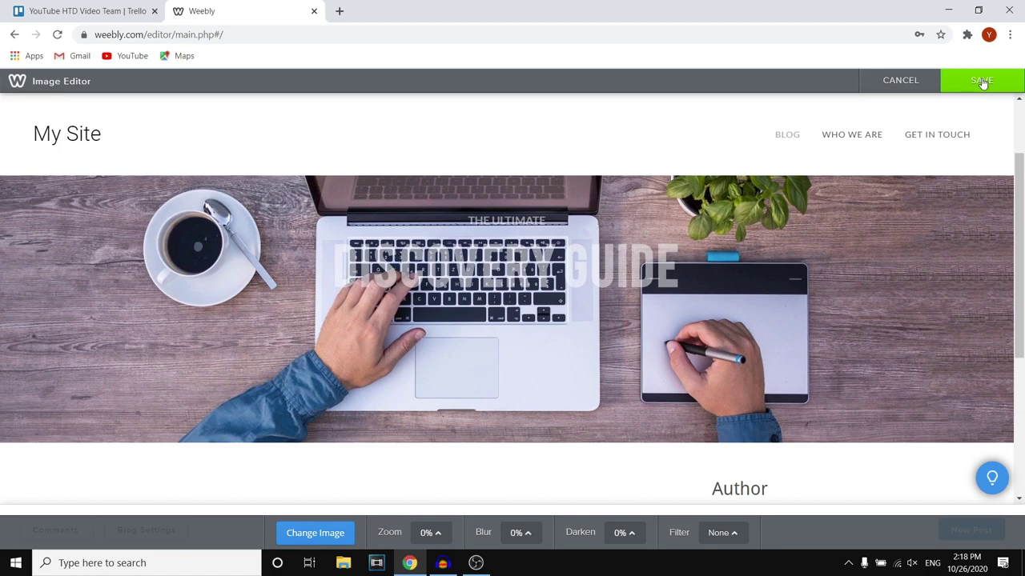
left_click(431, 534)
left_click(437, 502)
mouse_move(437, 503)
left_mouse_down()
mouse_move(437, 432)
mouse_move(445, 519)
left_mouse_up()
Set the header image's Blur to 10% and Darken to 10%, then save
left_click(519, 533)
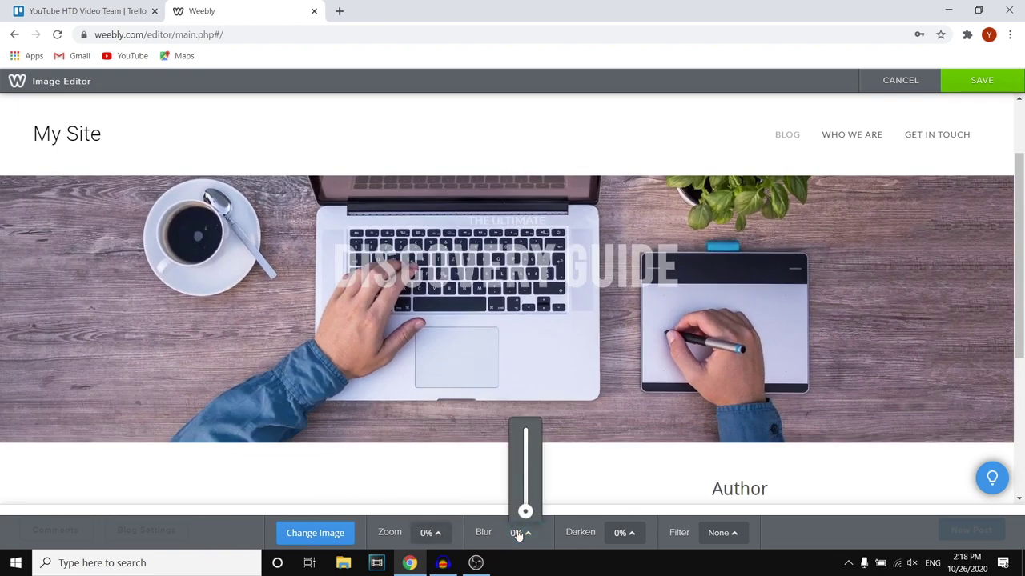
mouse_move(525, 507)
left_mouse_down()
mouse_move(522, 412)
mouse_move(529, 503)
left_mouse_up()
left_click(534, 528)
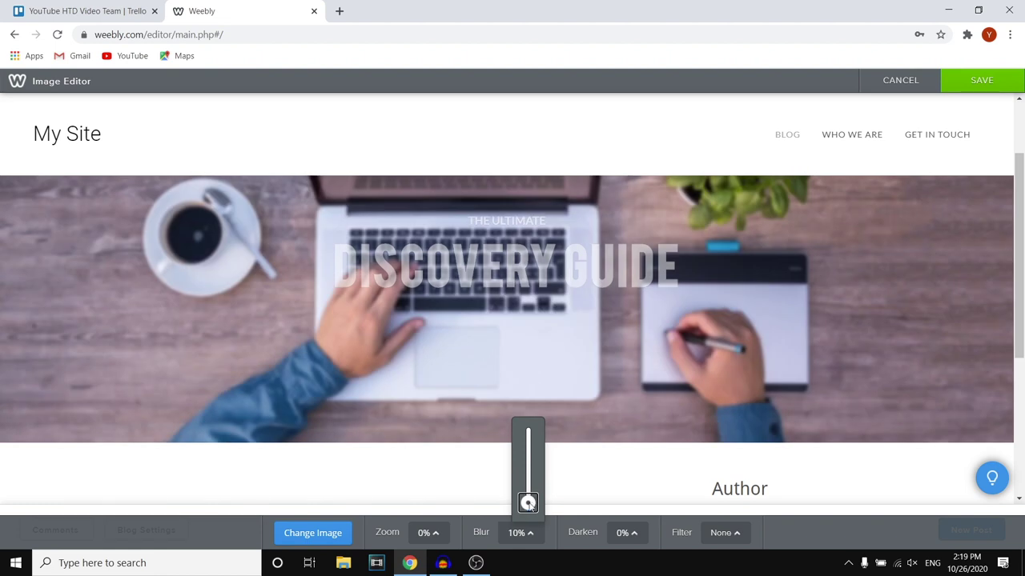
left_click(629, 533)
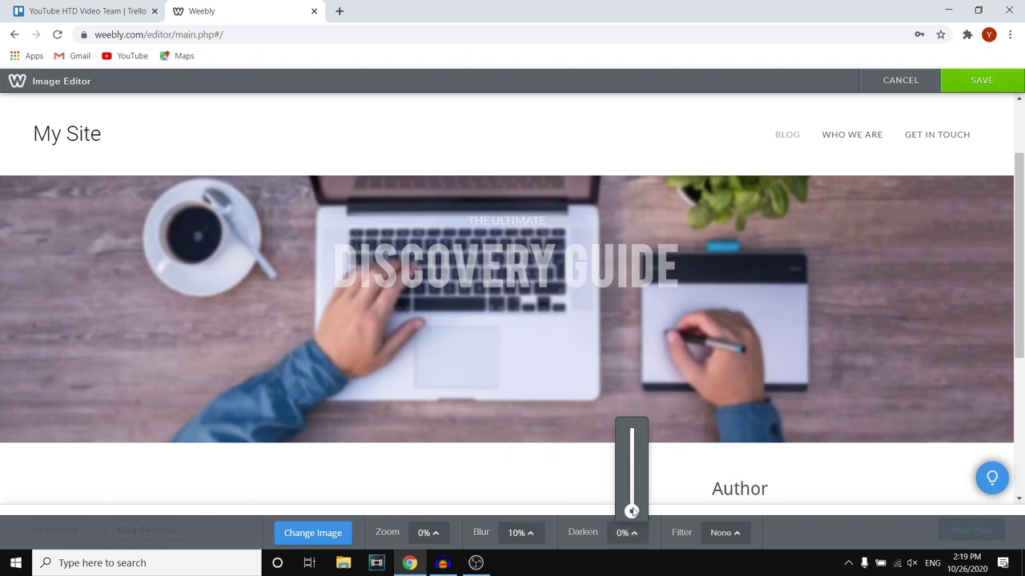
left_click_drag(632, 510, 633, 502)
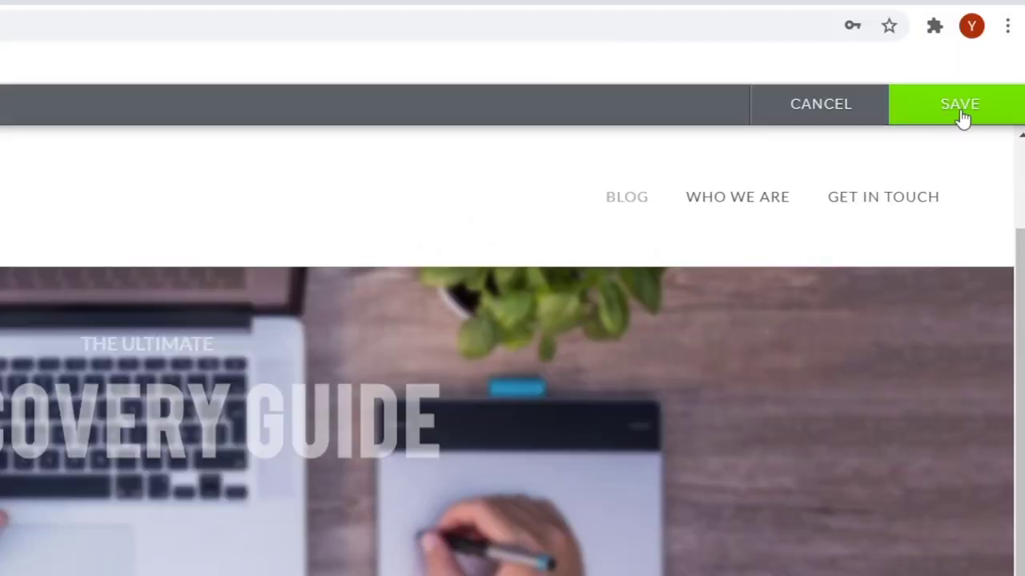
left_click(966, 113)
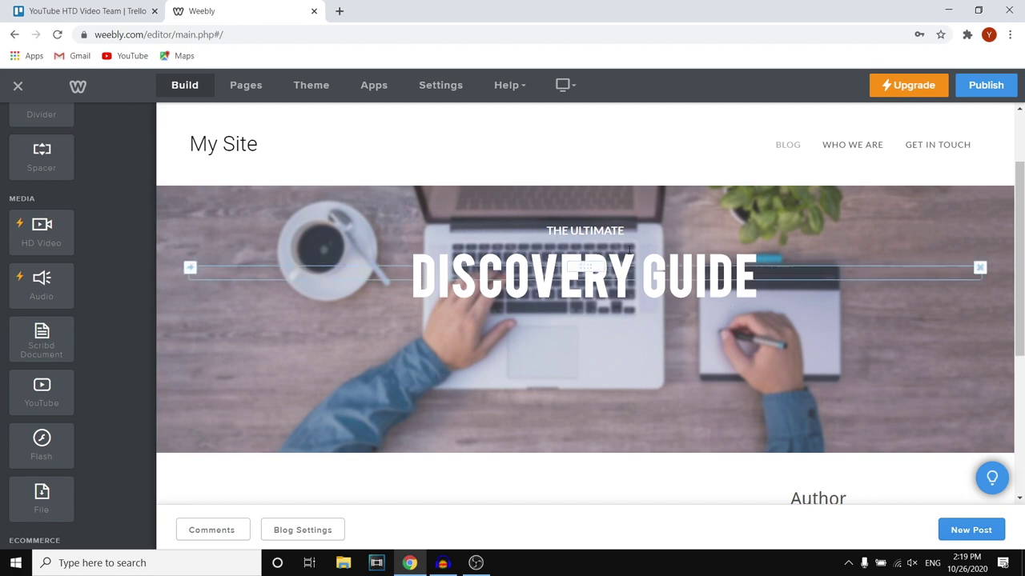
Replace the DISCOVERY GUIDE headline with HOW TO DIGITAL
left_click(751, 276)
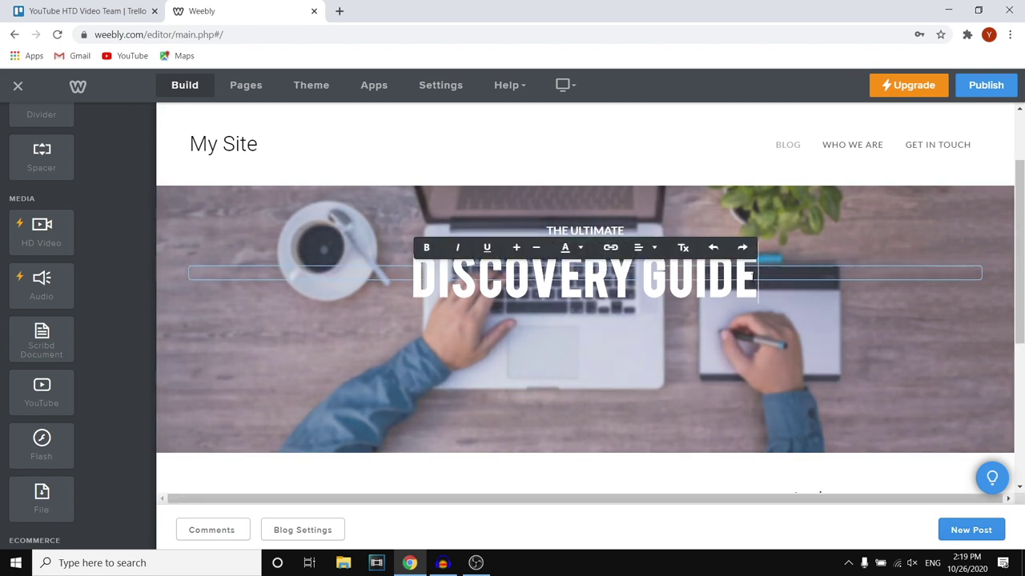
left_click_drag(750, 276, 358, 267)
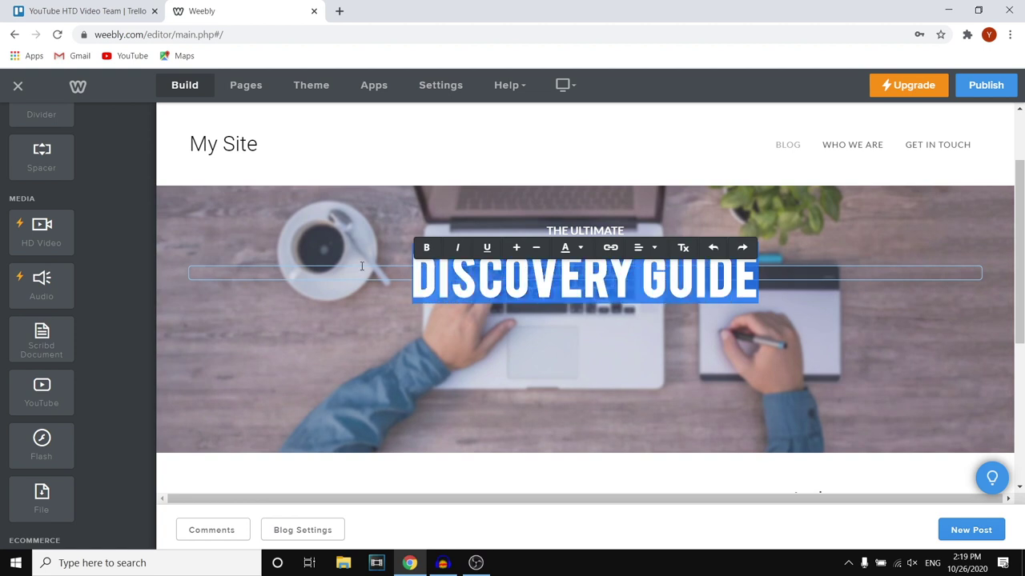
type("HOW TO")
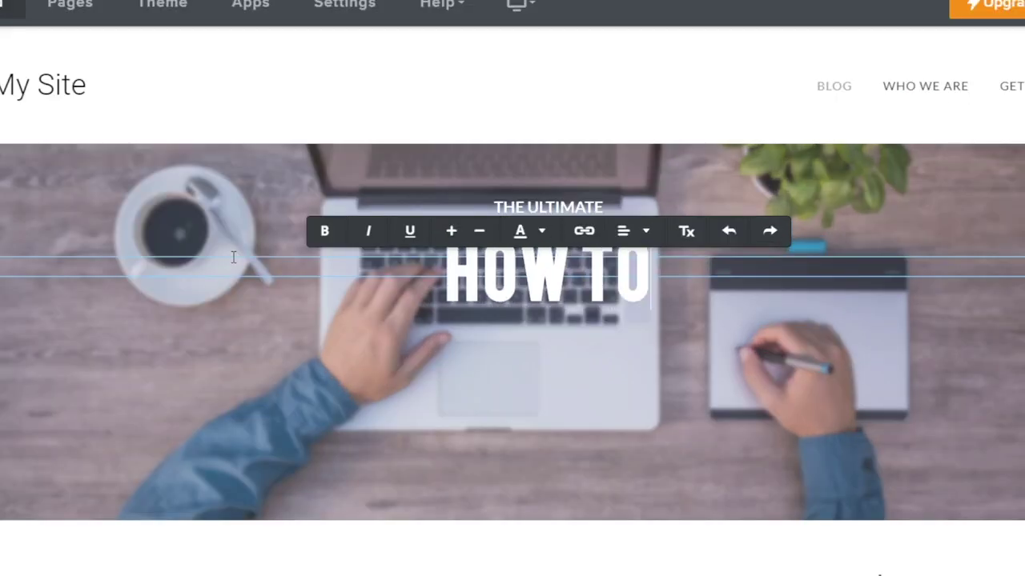
type(" DIGITAL")
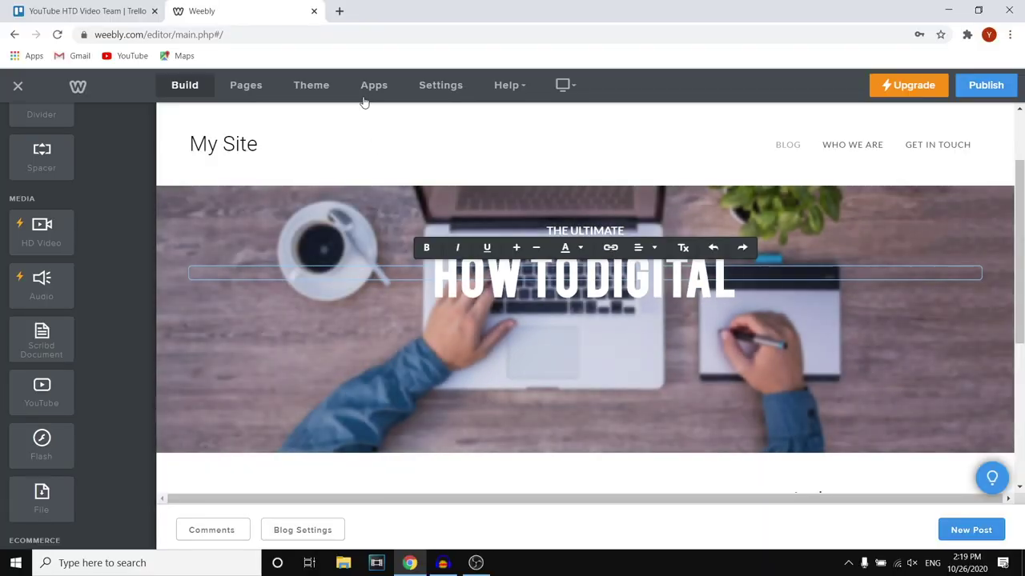
Change THE ULTIMATE line above it to WELCOME TO, then reselect the headline text
left_click(599, 232)
triple_click(529, 230)
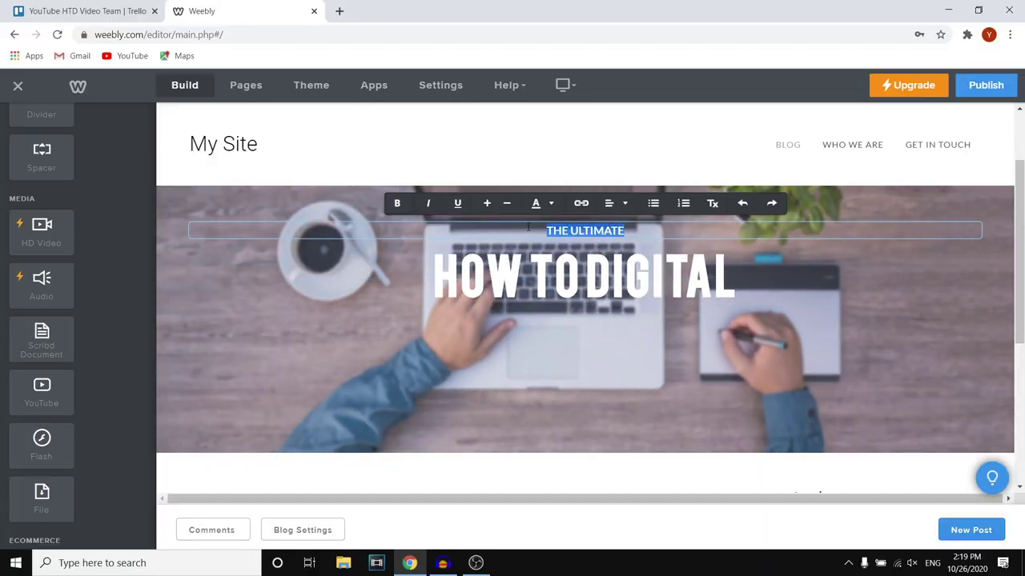
type("WELCOME TO")
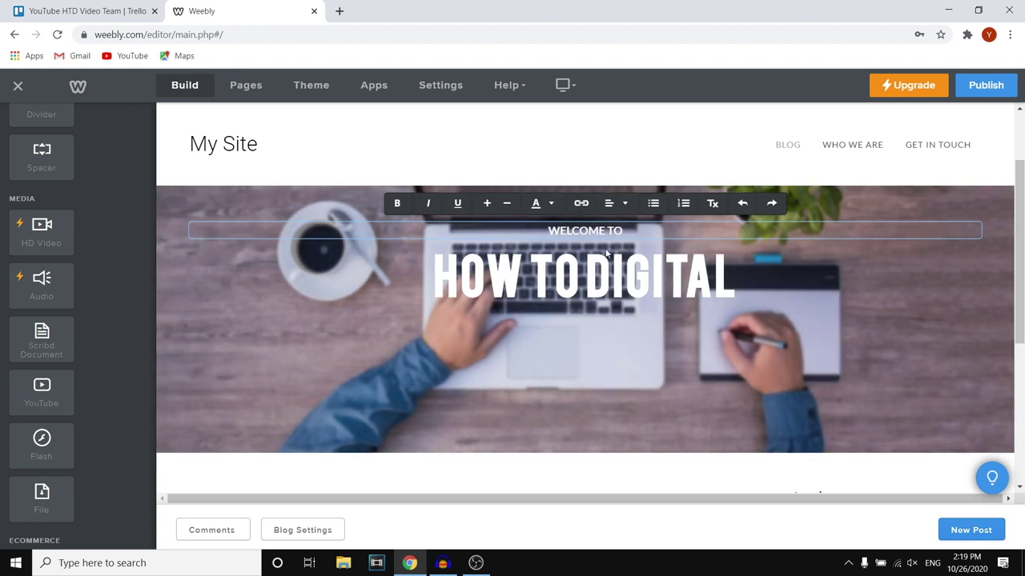
left_click(666, 381)
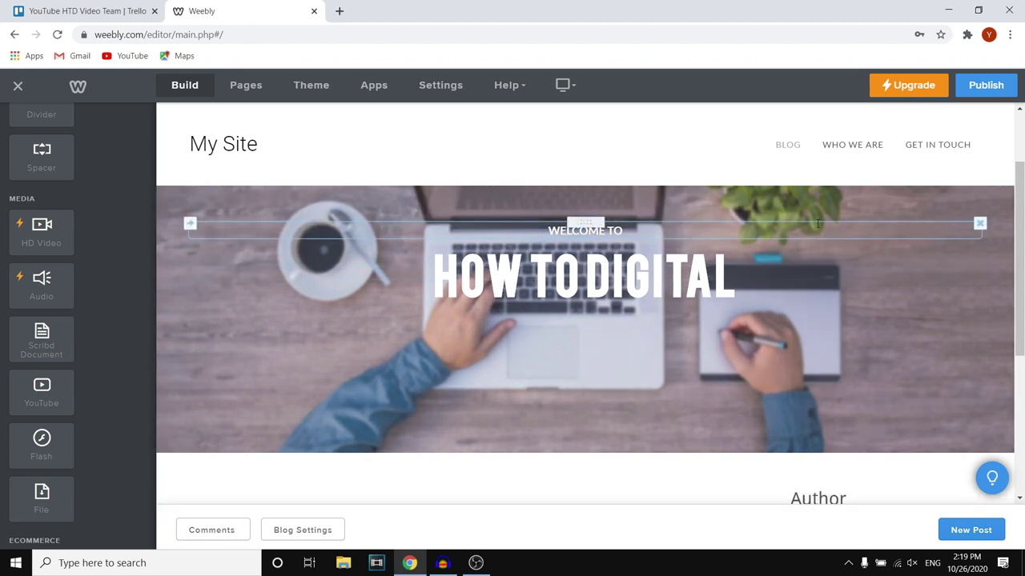
left_click(639, 273)
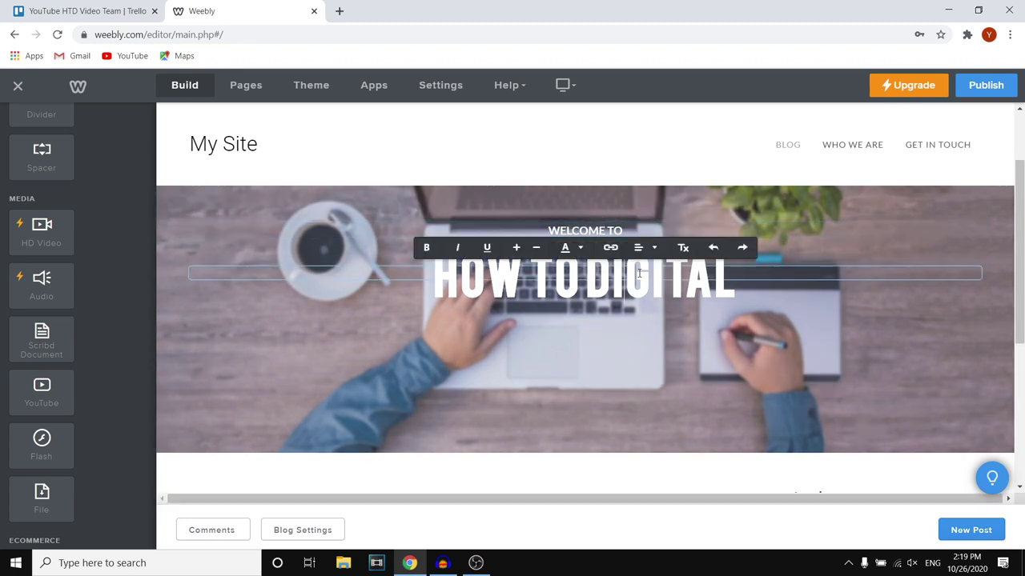
left_click_drag(735, 279, 399, 274)
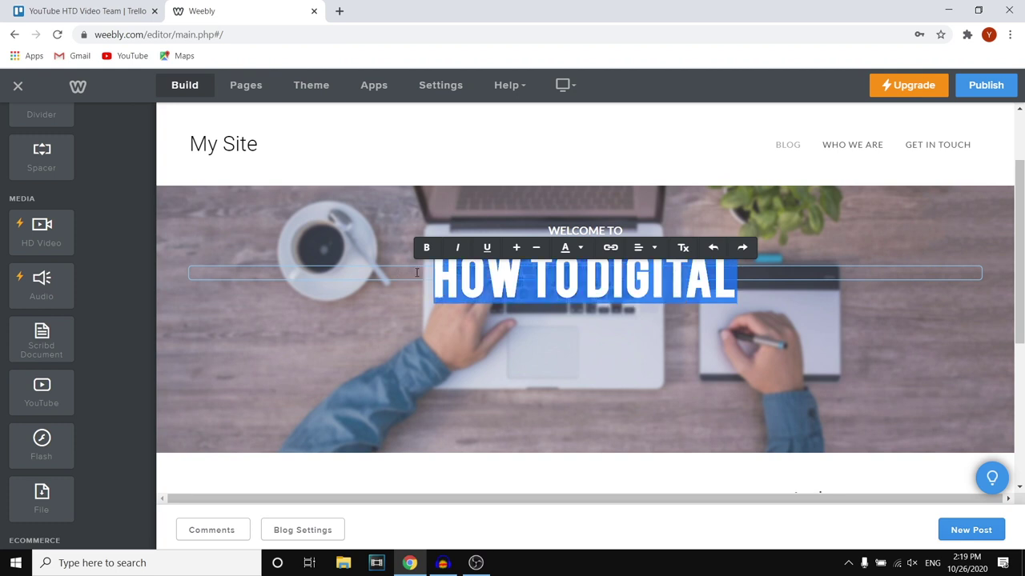
Apply a new colour from the text-colour palette to the HOW TO DIGITAL title
left_click(580, 248)
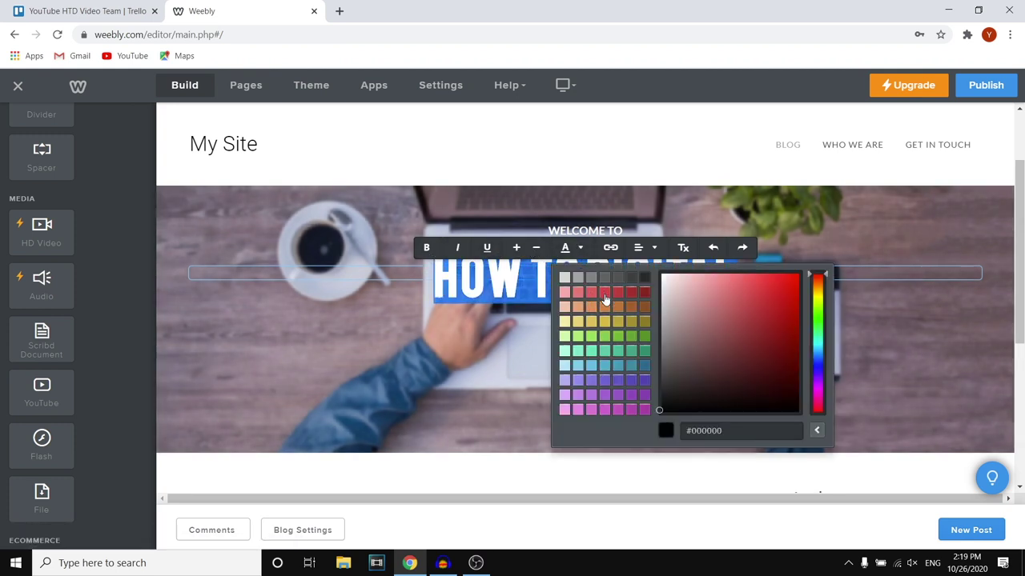
left_click(591, 373)
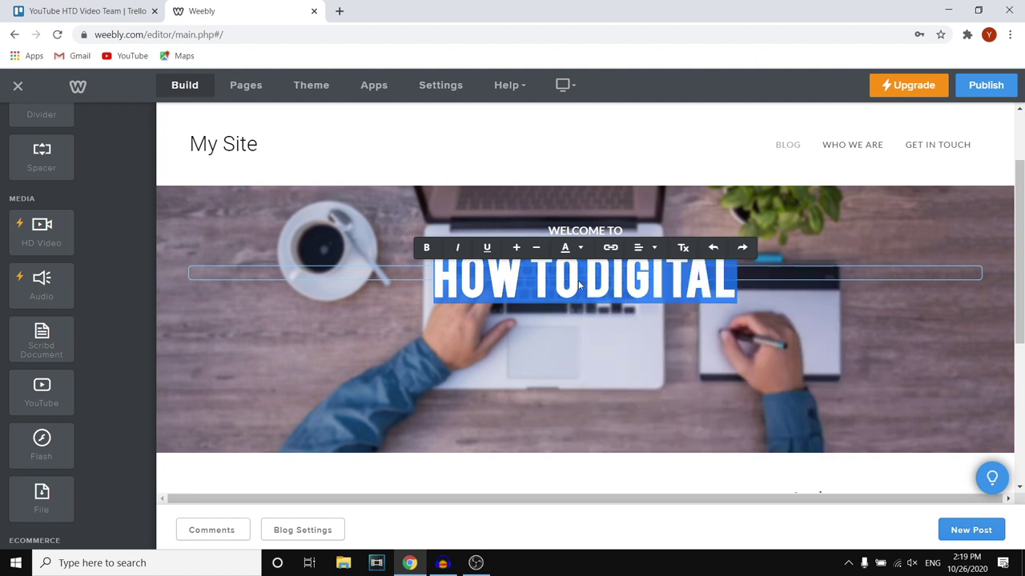
left_click(579, 285)
left_click(730, 274)
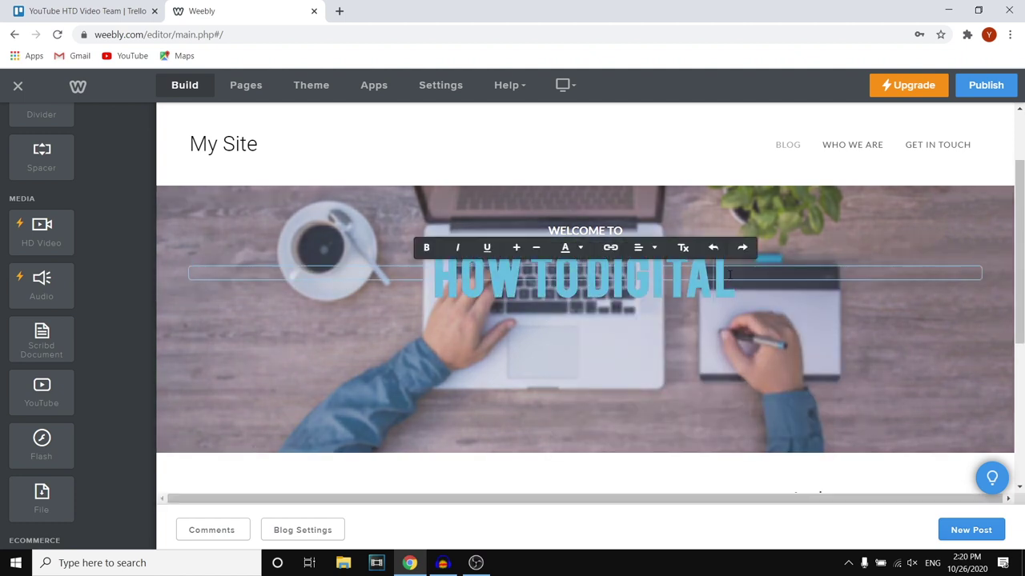
left_click_drag(730, 274, 432, 280)
left_click(580, 248)
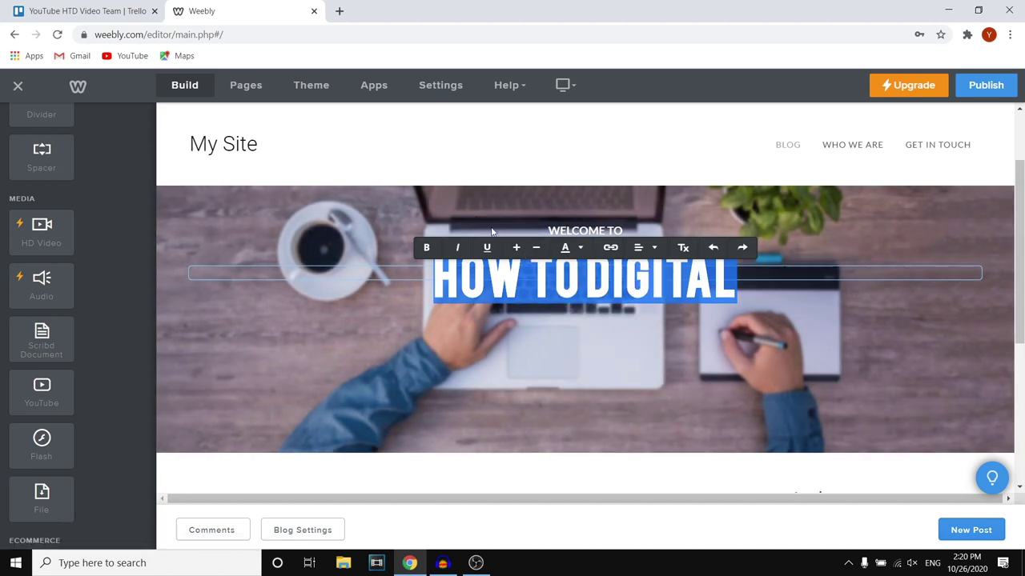
Adjust the HOW TO DIGITAL title's font size, leaving it one size smaller
left_click(517, 250)
left_click(536, 253)
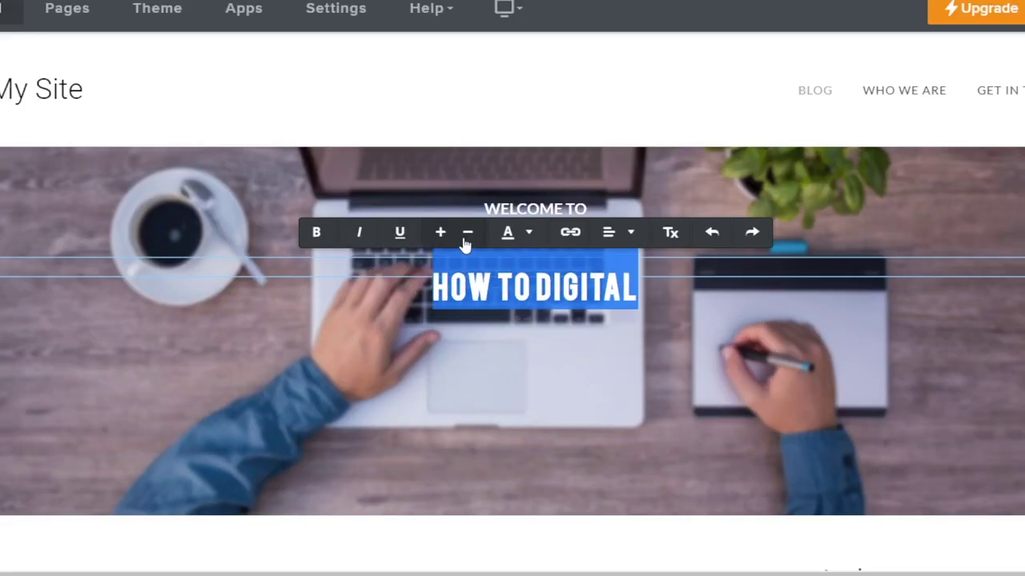
left_click(536, 253)
left_click(517, 249)
left_click(518, 251)
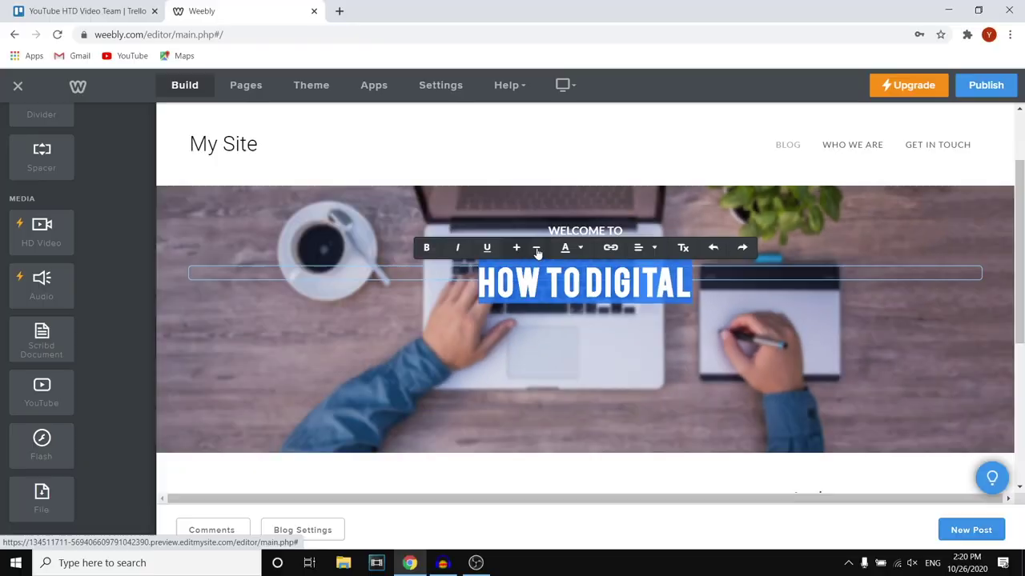
left_click(468, 233)
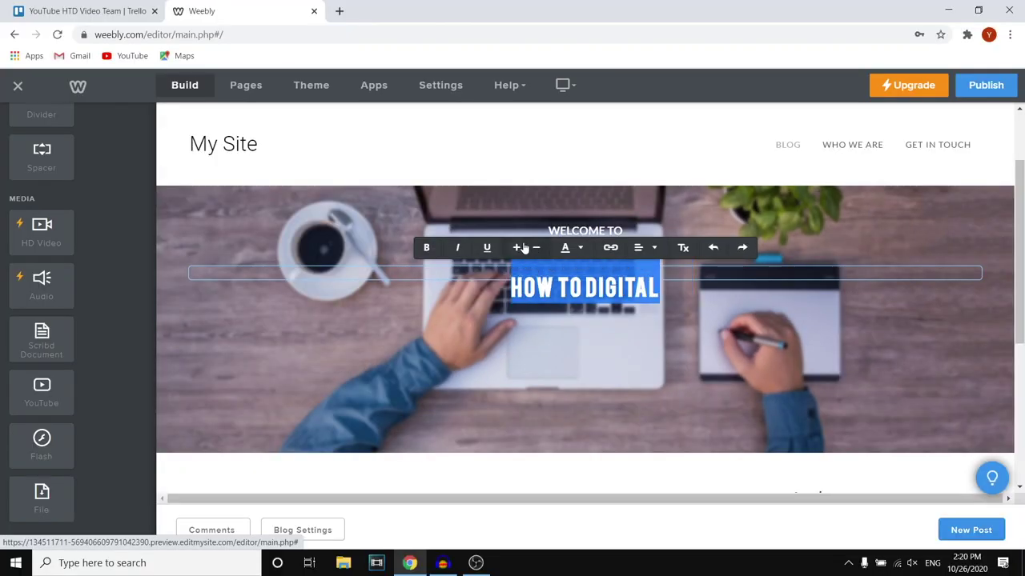
left_click(539, 253)
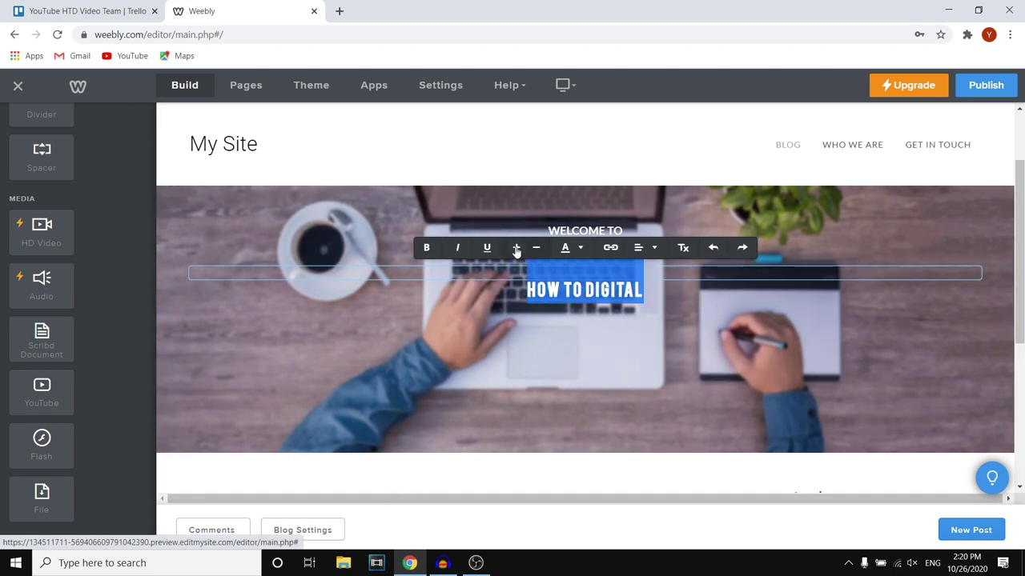
left_click(517, 251)
left_click(516, 250)
left_click(609, 248)
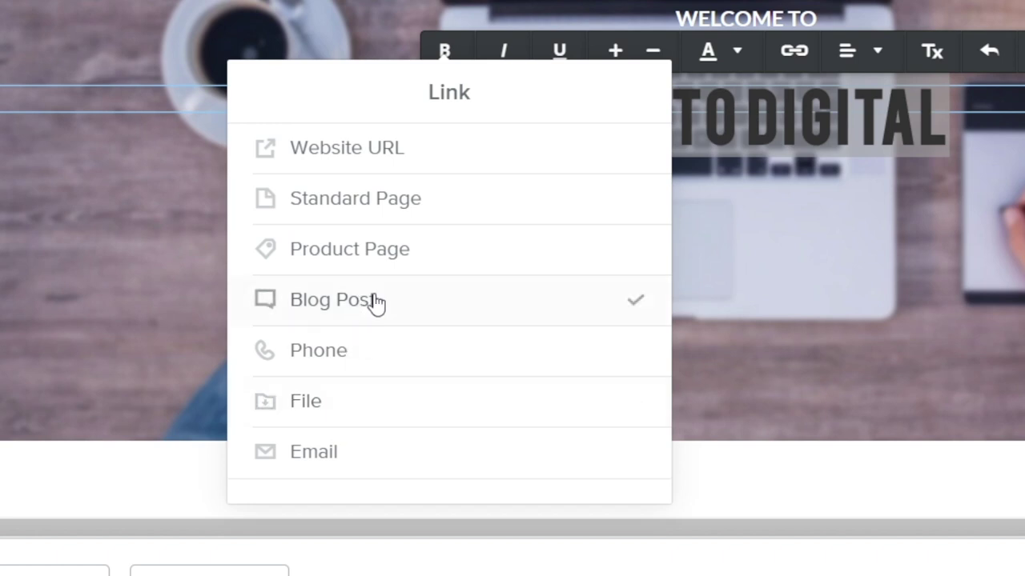
left_click(620, 203)
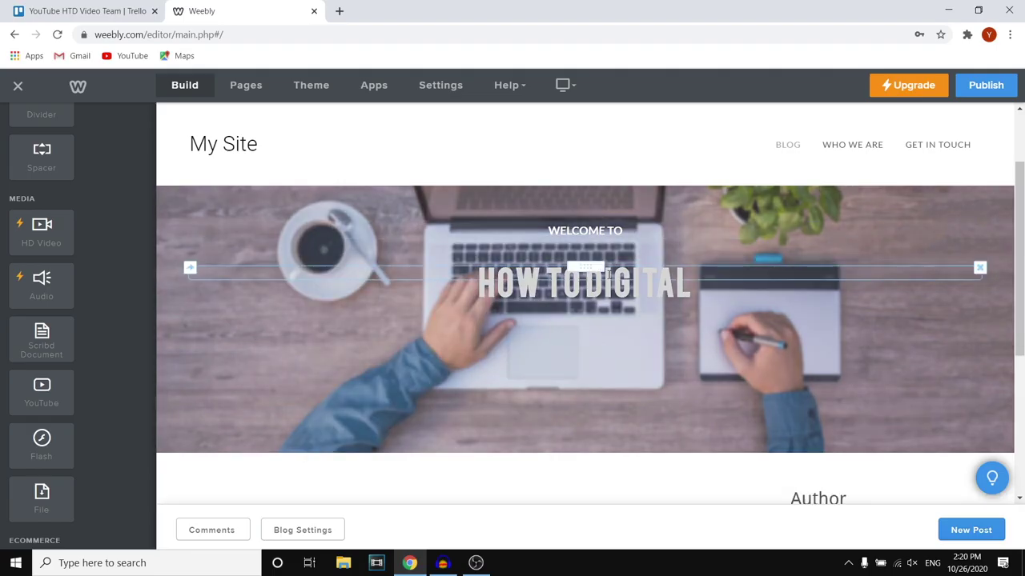
left_click(609, 273)
left_click(681, 280)
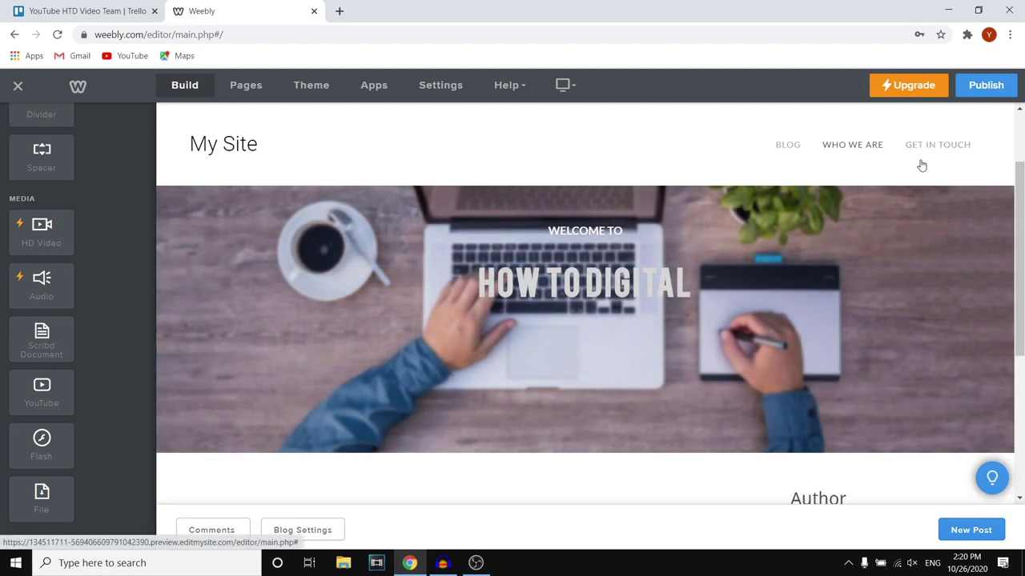
left_click(648, 296)
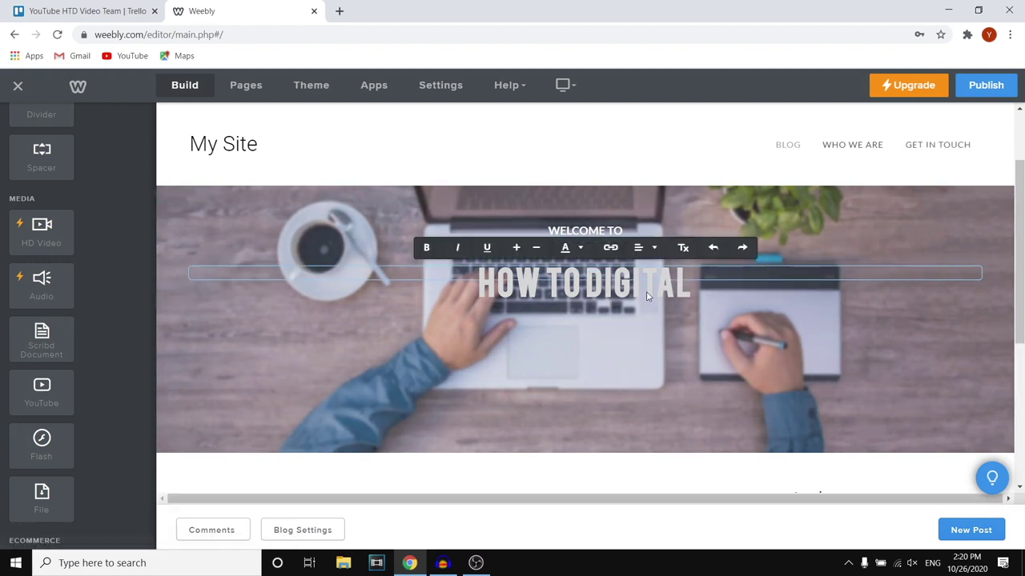
triple_click(684, 268)
left_click(610, 247)
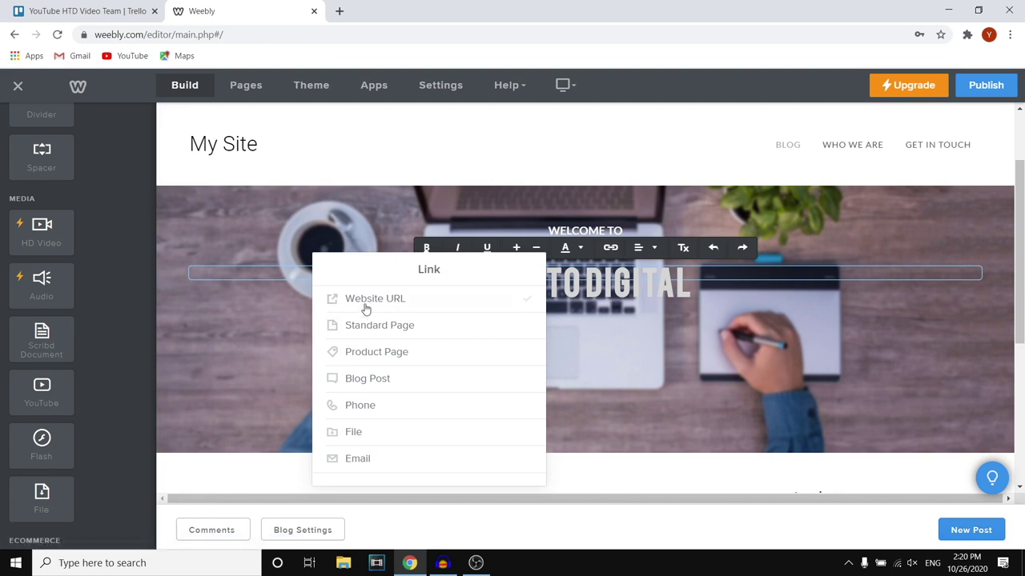
left_click(568, 163)
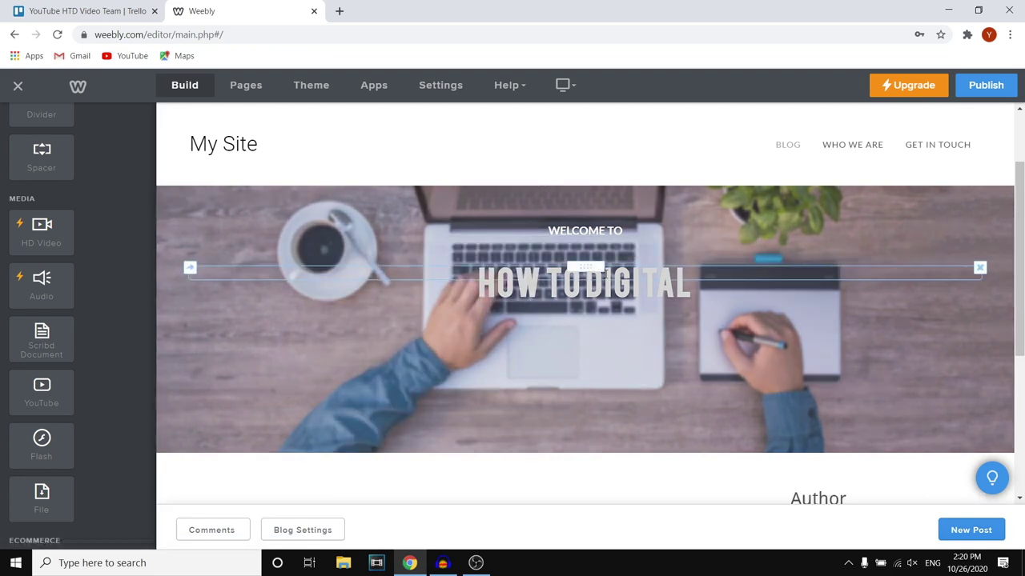
Drag an Image element into the blog sidebar beneath the Author text, above Archives
scroll(553, 440, "down", 5)
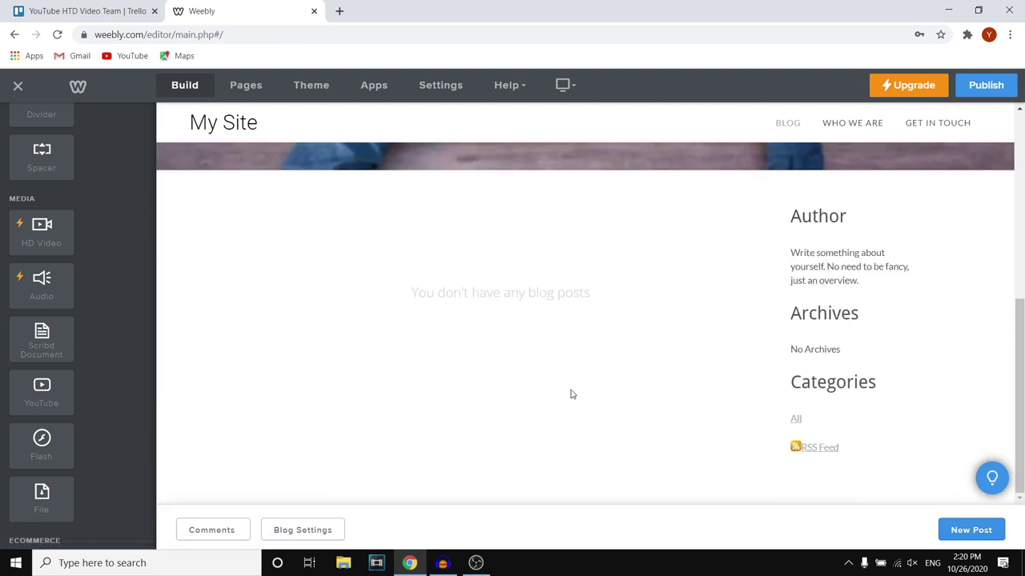
scroll(571, 394, "up", 5)
scroll(40, 267, "up", 5)
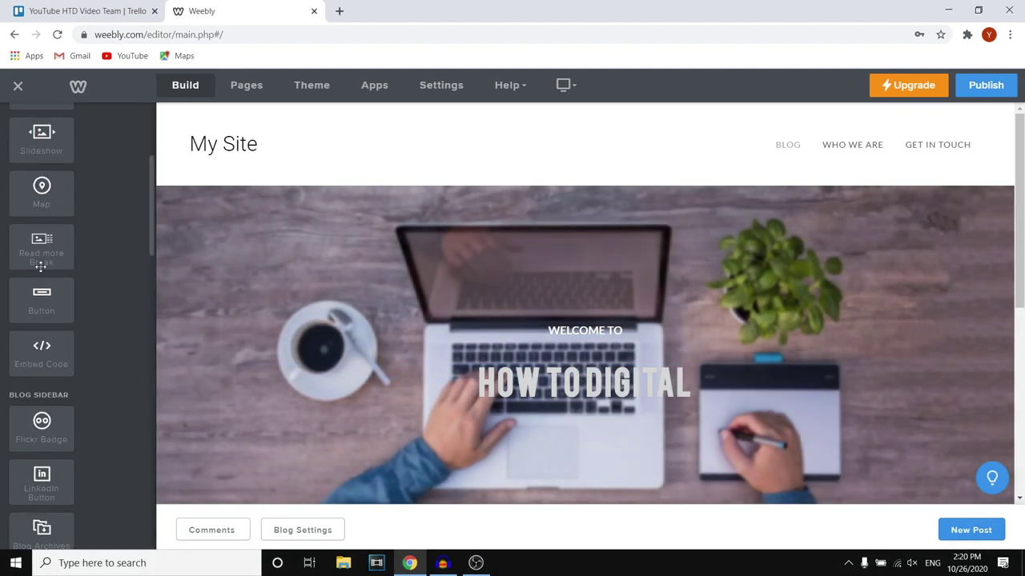
scroll(40, 266, "up", 3)
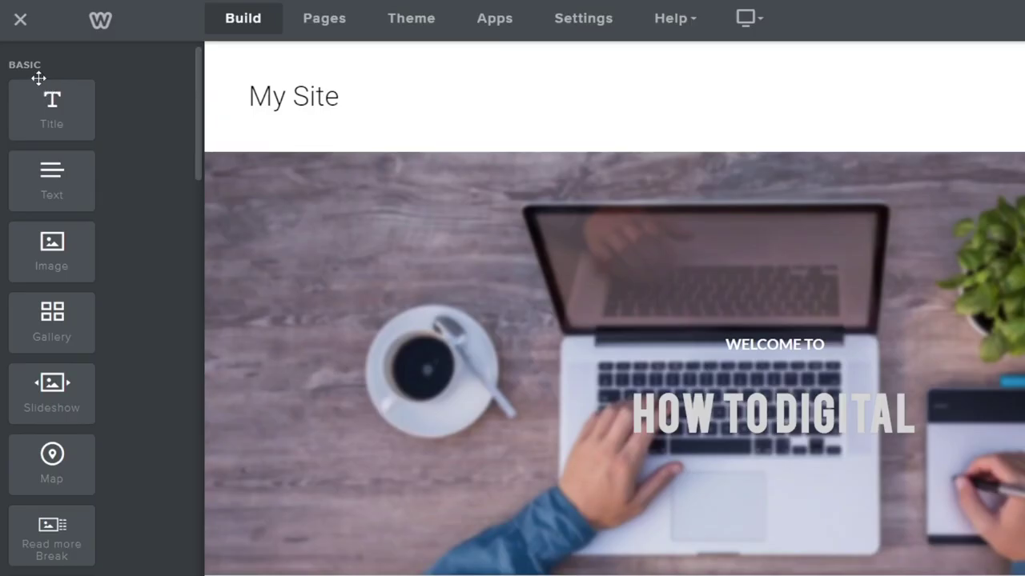
scroll(60, 273, "down", 10)
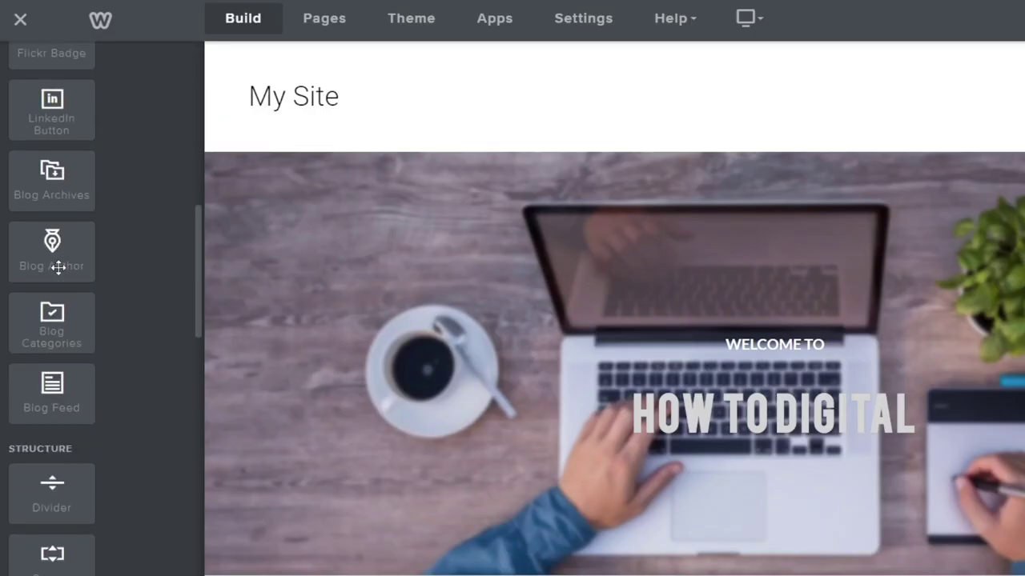
scroll(59, 268, "up", 10)
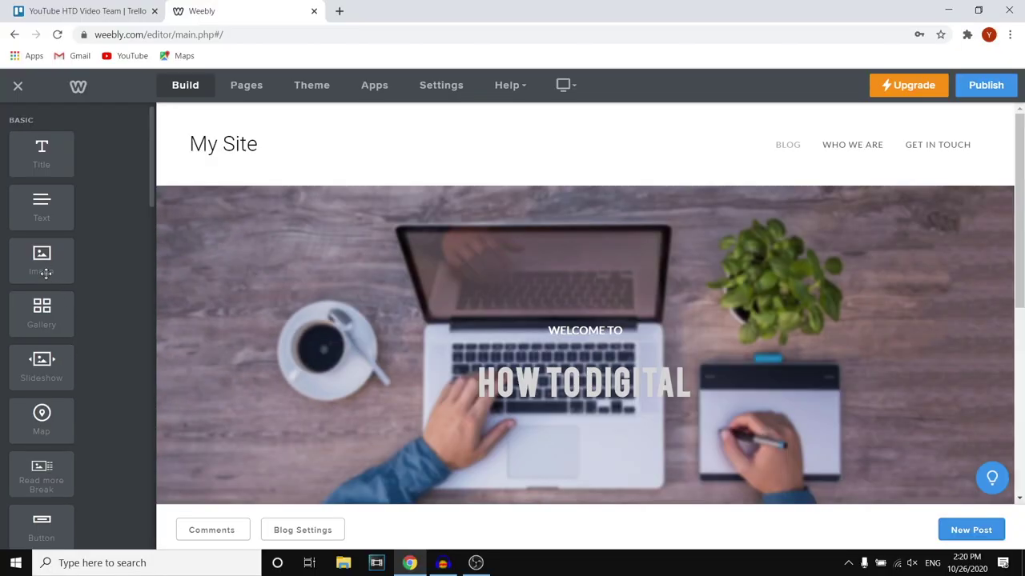
left_click_drag(44, 256, 876, 280)
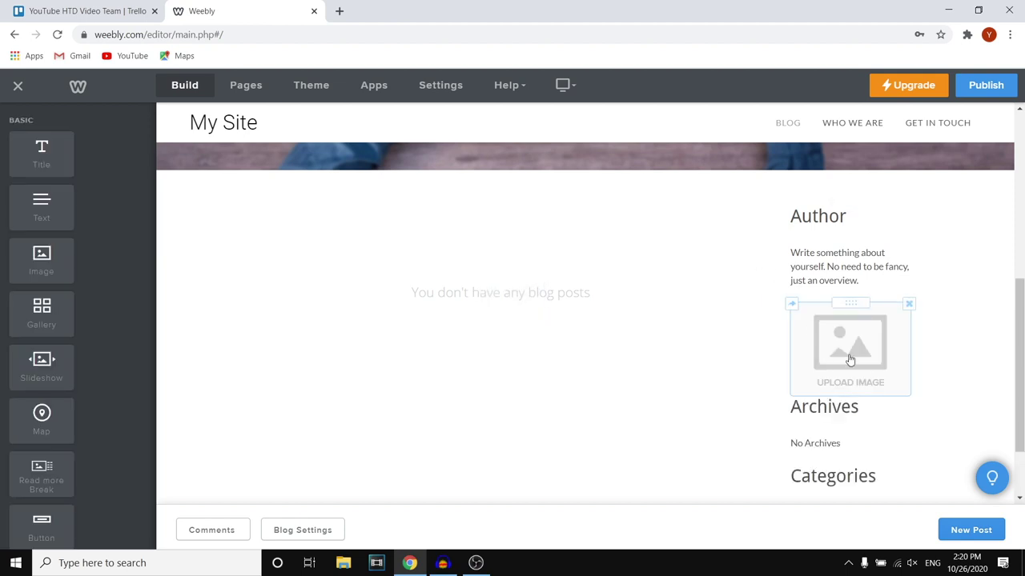
Upload the carpet-cleaning photo from the computer into the sidebar image block
left_click(850, 352)
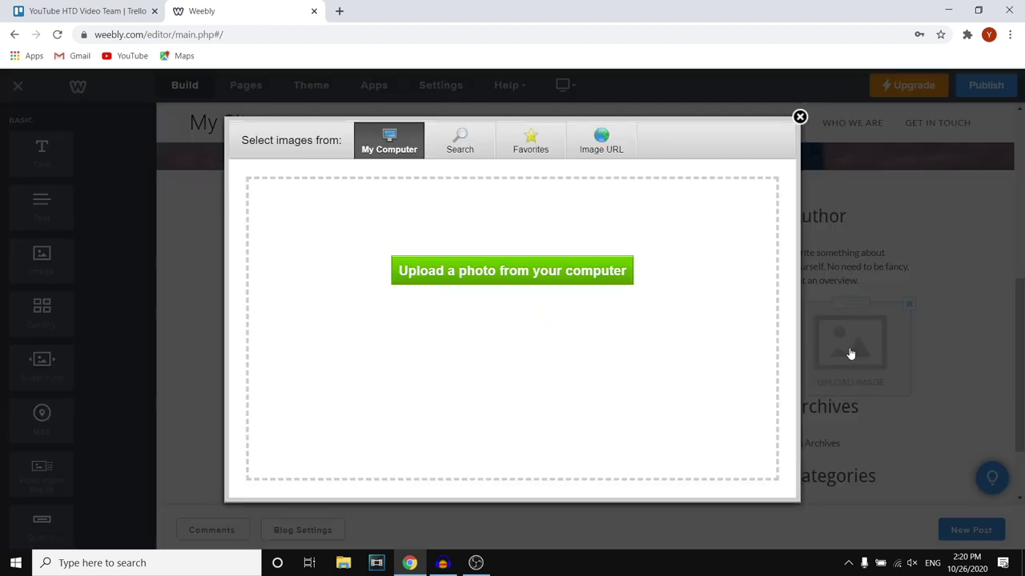
left_click(477, 272)
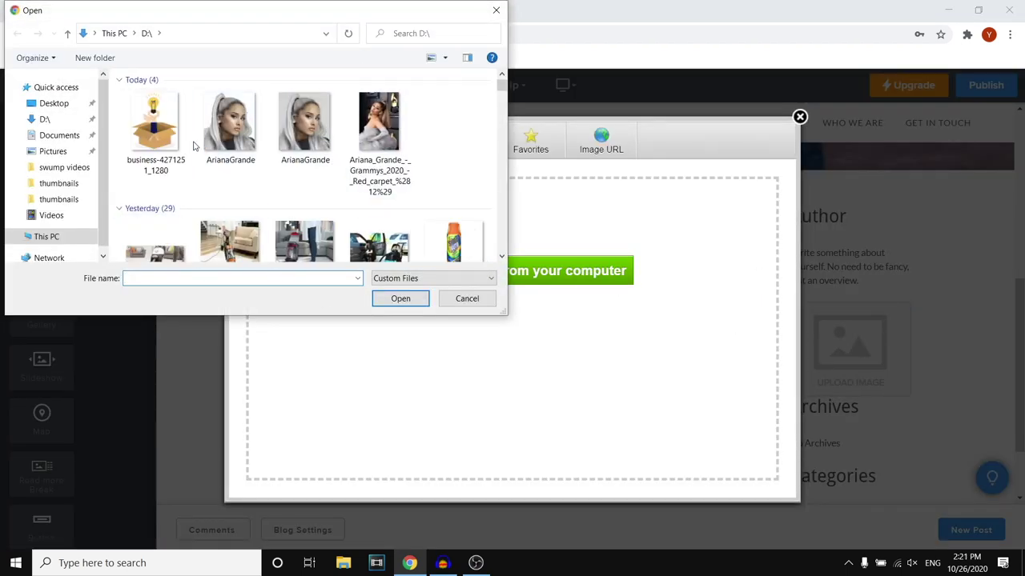
scroll(270, 163, "down", 5)
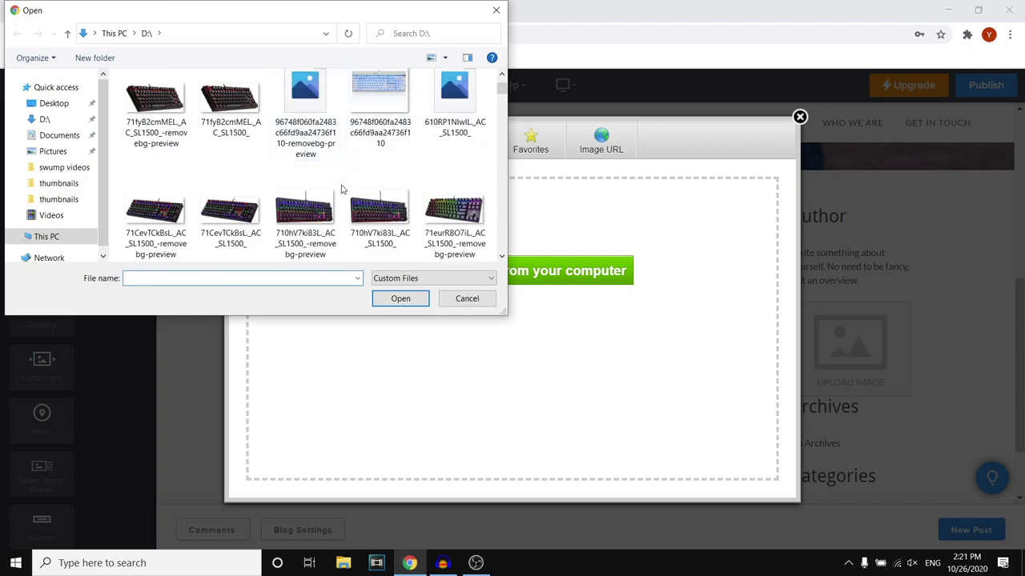
scroll(341, 189, "up", 5)
double_click(305, 120)
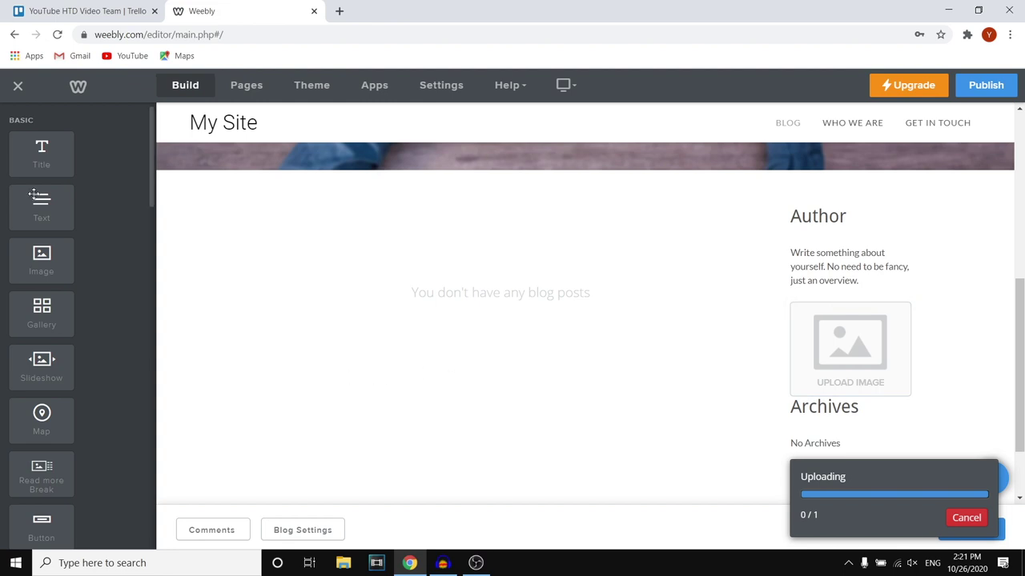
scroll(37, 195, "down", 15)
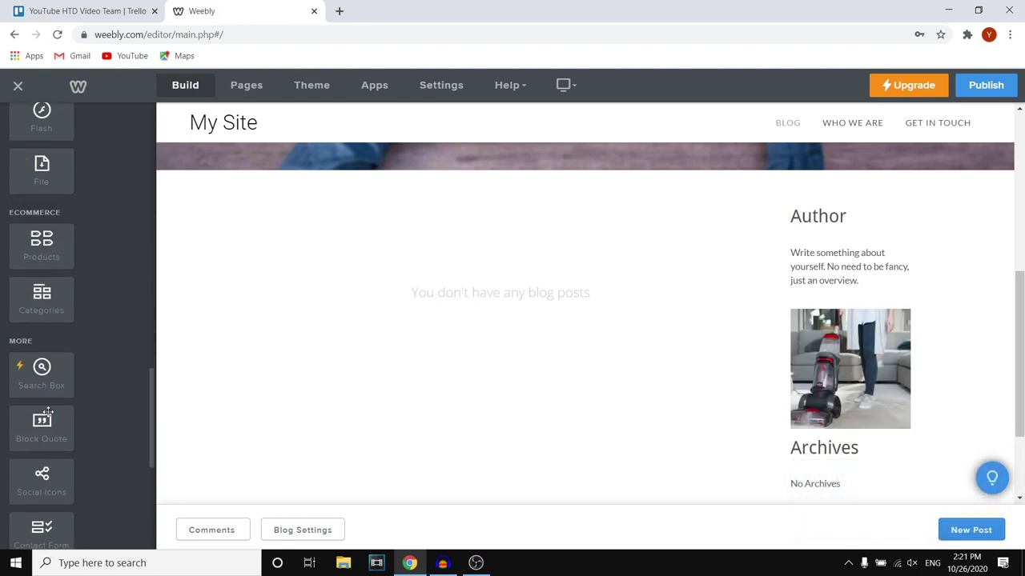
Drag the Blog Author tile from the Blog Sidebar elements into the sidebar above the photo
scroll(48, 412, "down", 5)
scroll(48, 377, "up", 6)
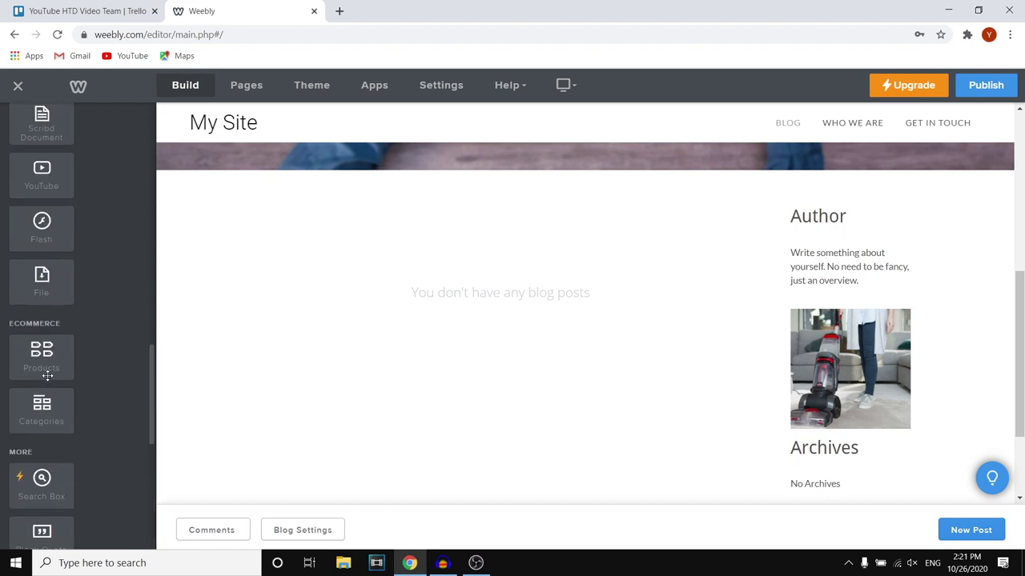
scroll(48, 376, "down", 3)
scroll(46, 224, "up", 6)
scroll(48, 266, "up", 3)
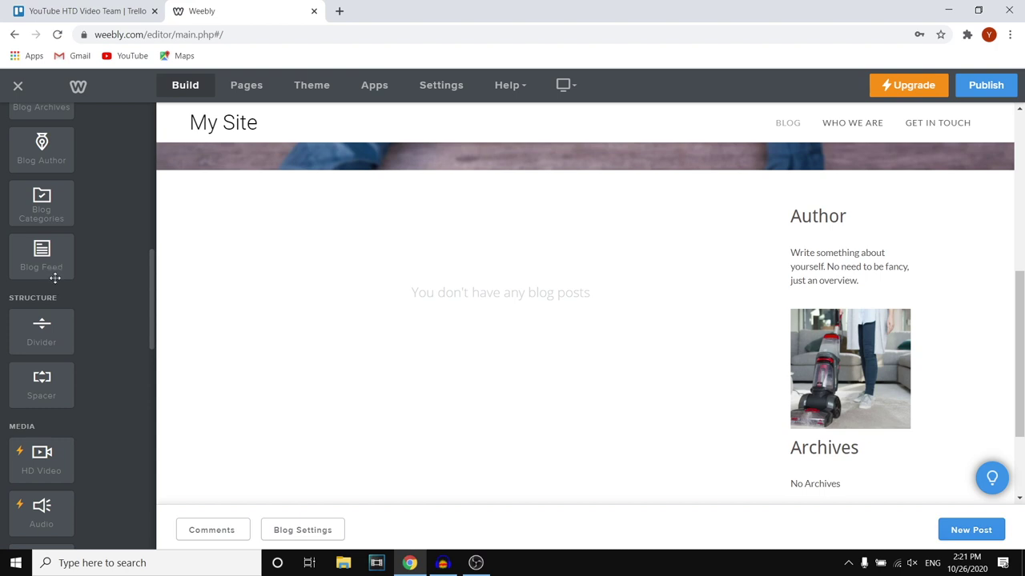
left_click_drag(54, 278, 24, 254)
scroll(32, 288, "up", 4)
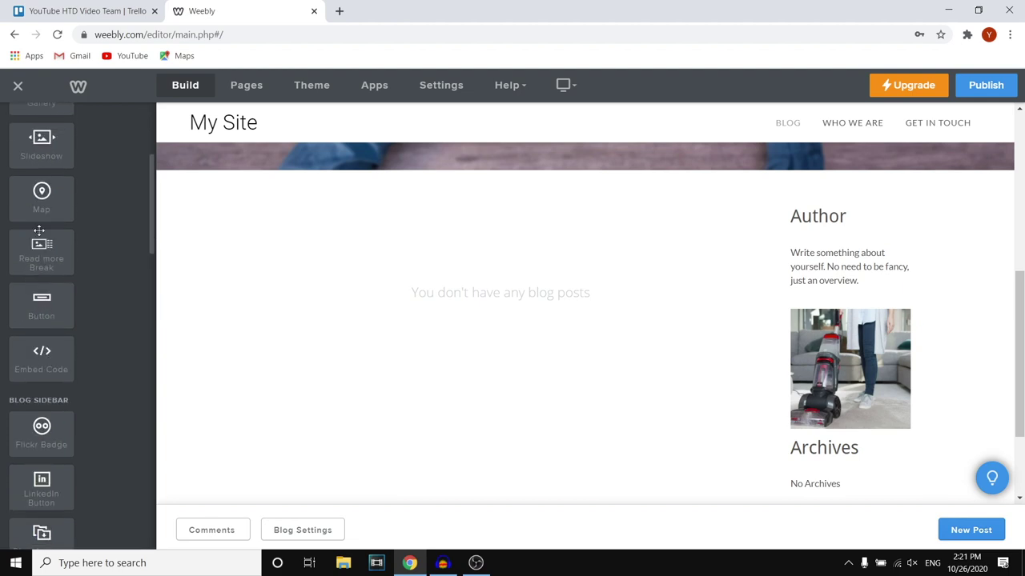
scroll(69, 329, "down", 2)
scroll(53, 350, "down", 2)
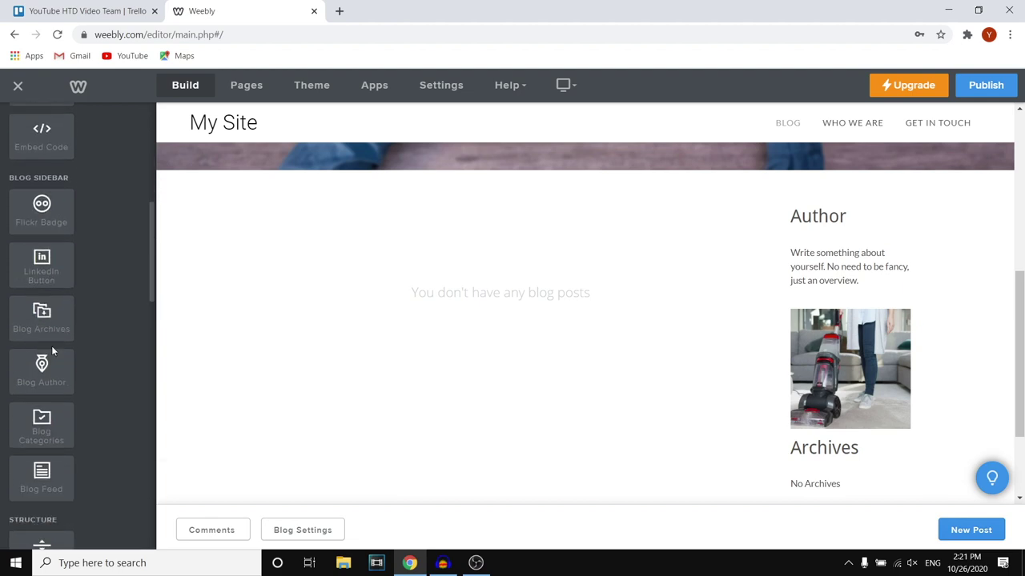
mouse_move(51, 347)
left_mouse_down()
mouse_move(349, 299)
mouse_move(411, 273)
mouse_move(858, 297)
mouse_move(12, 312)
mouse_move(56, 371)
mouse_move(48, 364)
left_mouse_up()
In Settings > General, replace the Site Title My Site with 'How to Digital'
left_click(302, 530)
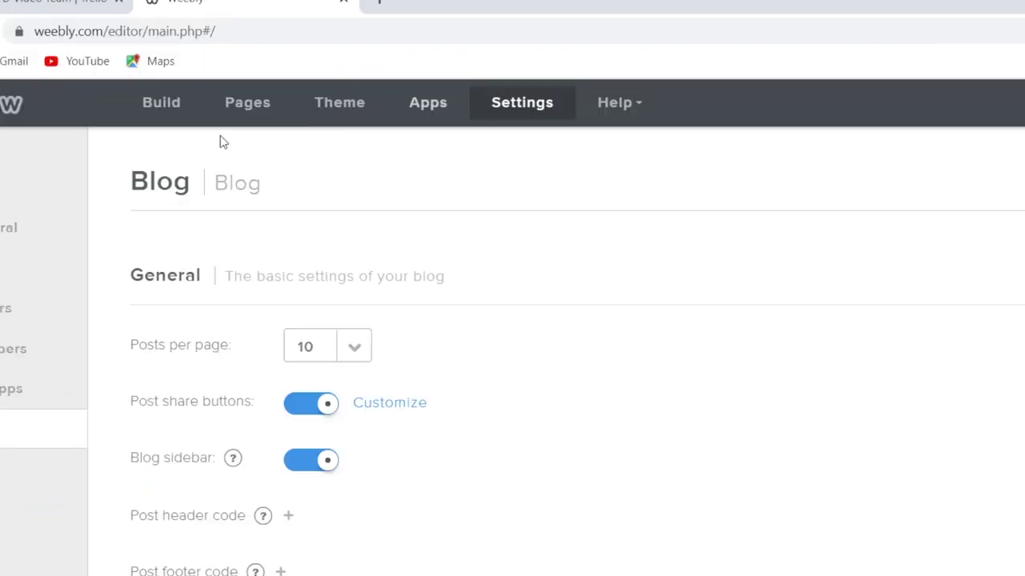
left_click(8, 230)
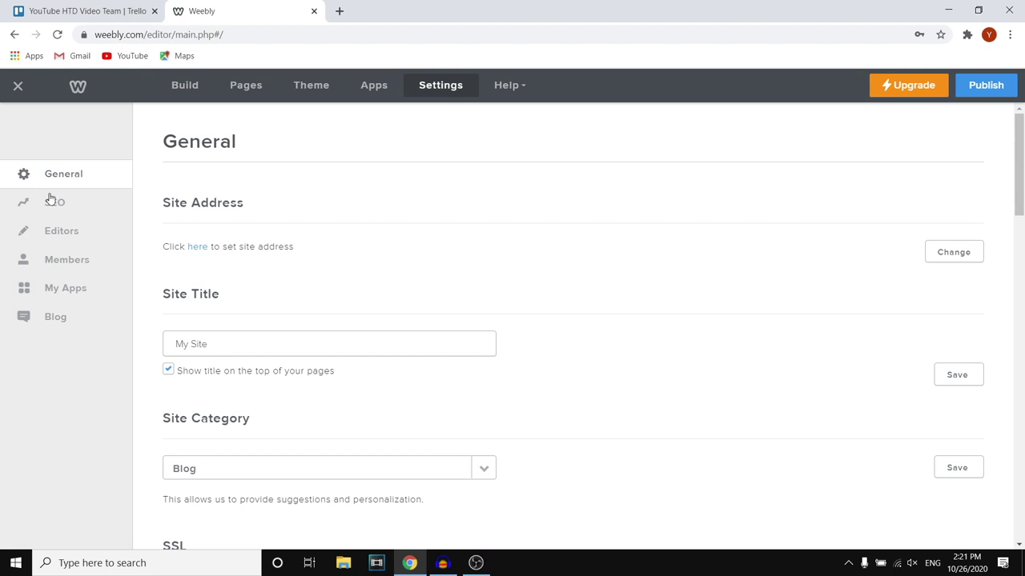
scroll(313, 313, "down", 2)
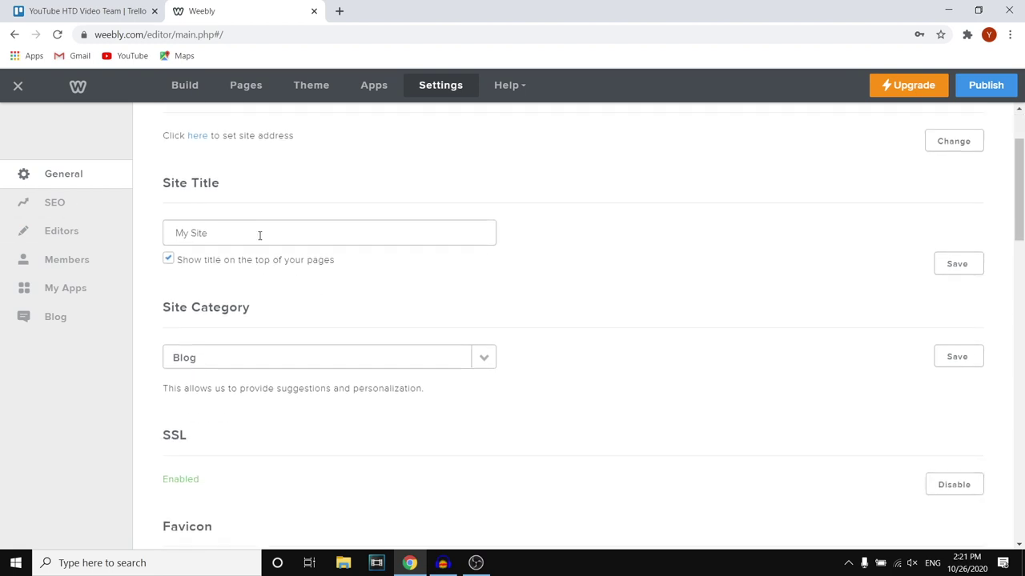
left_click_drag(258, 233, 3, 261)
key("BackSpace")
type("h")
key("BackSpace")
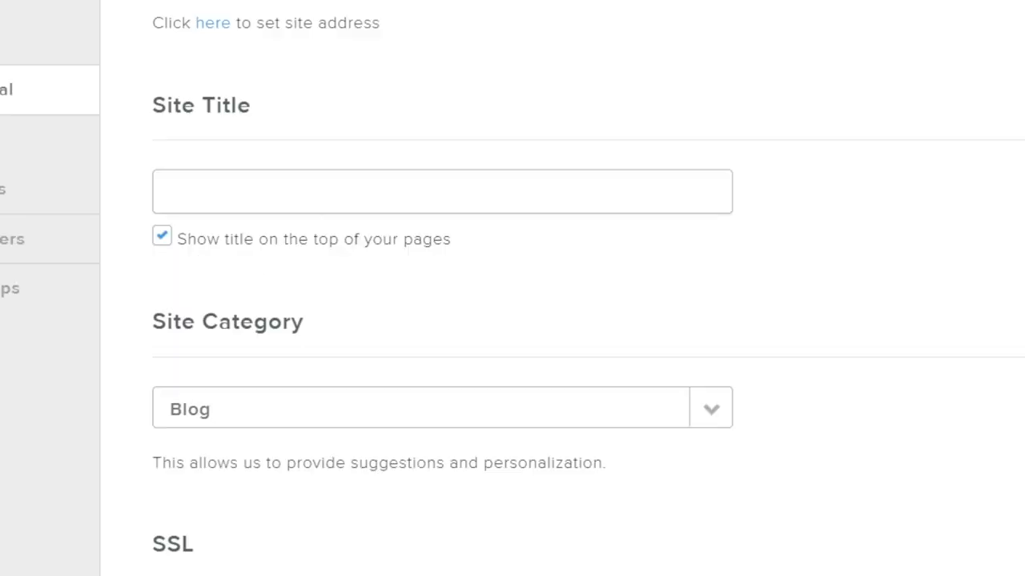
type("How to Digi")
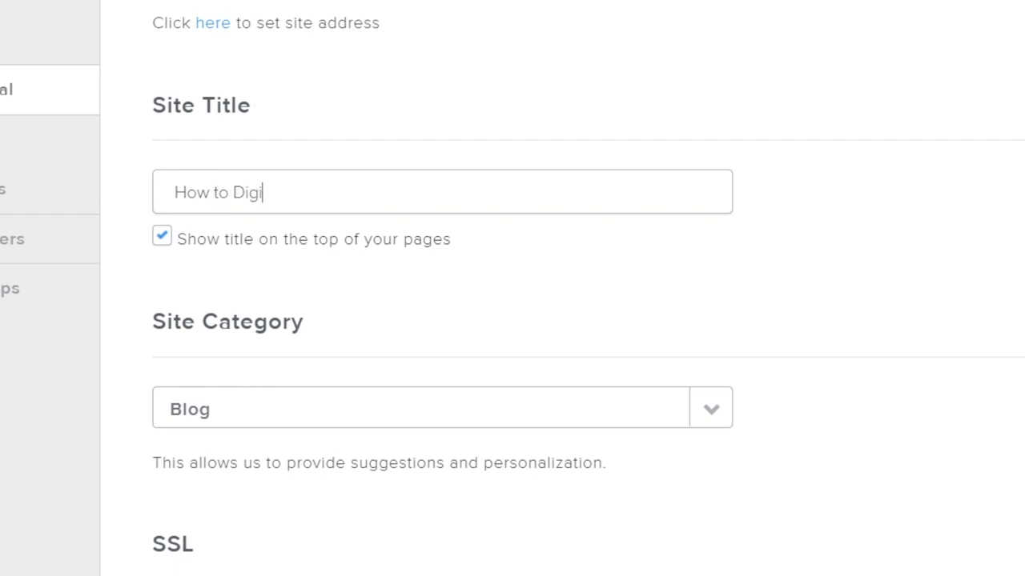
type("tal")
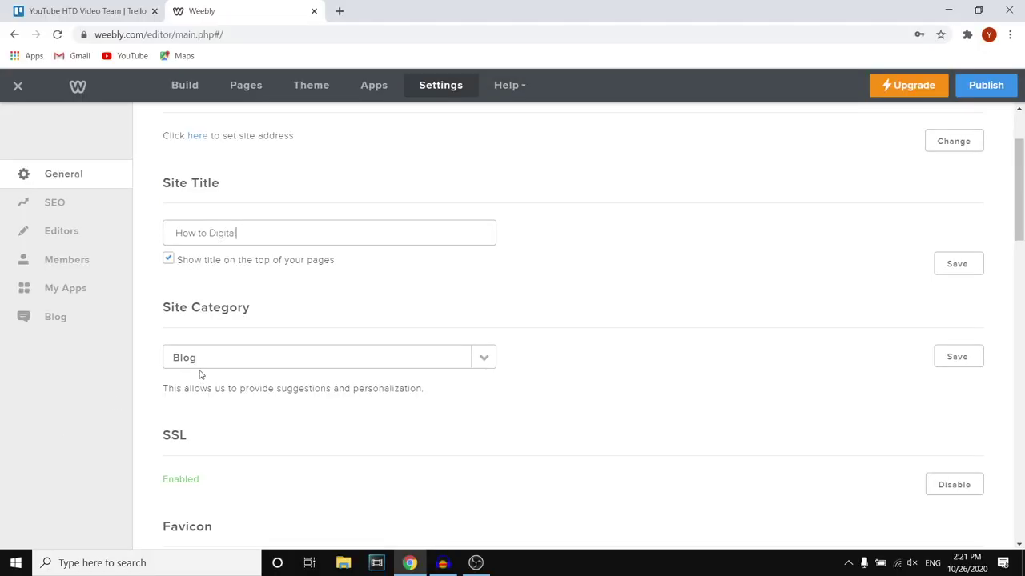
scroll(252, 357, "down", 1)
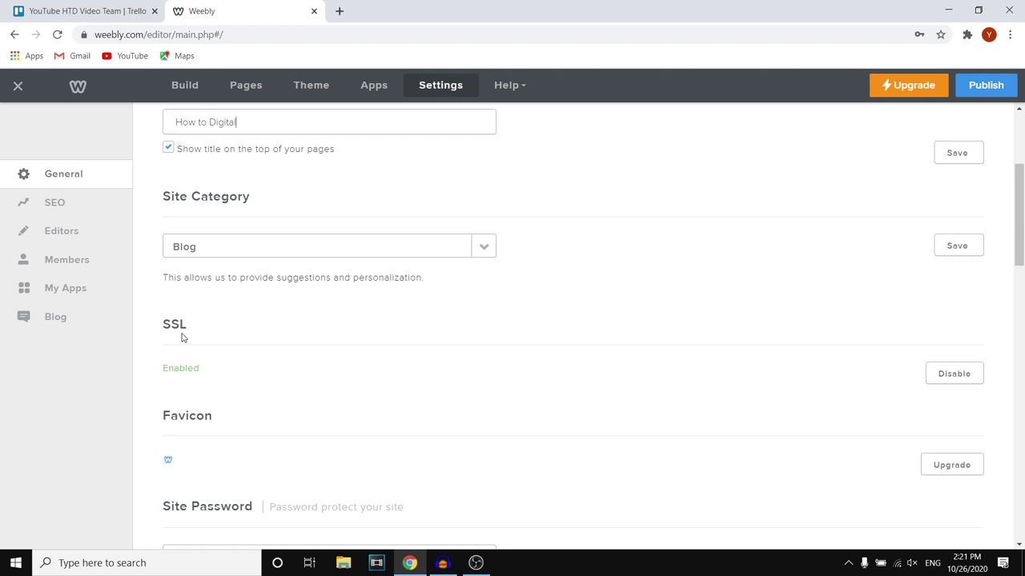
scroll(177, 338, "down", 1)
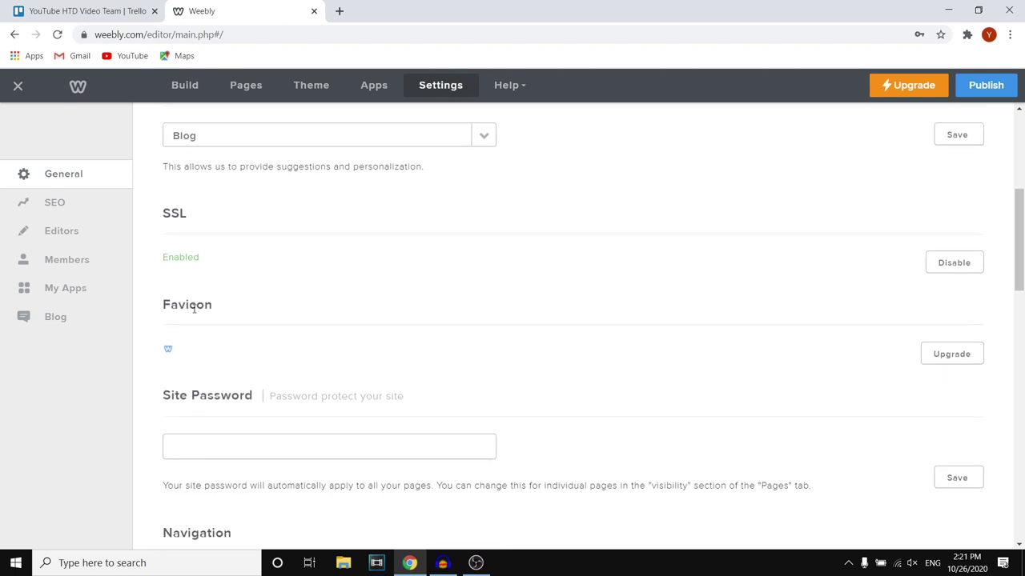
left_click(952, 355)
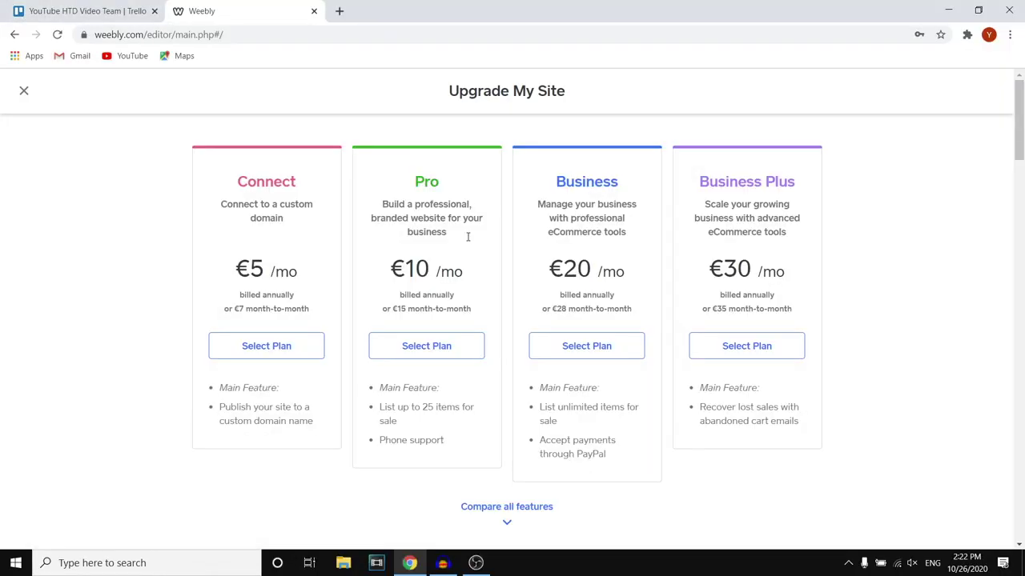
left_click(545, 506)
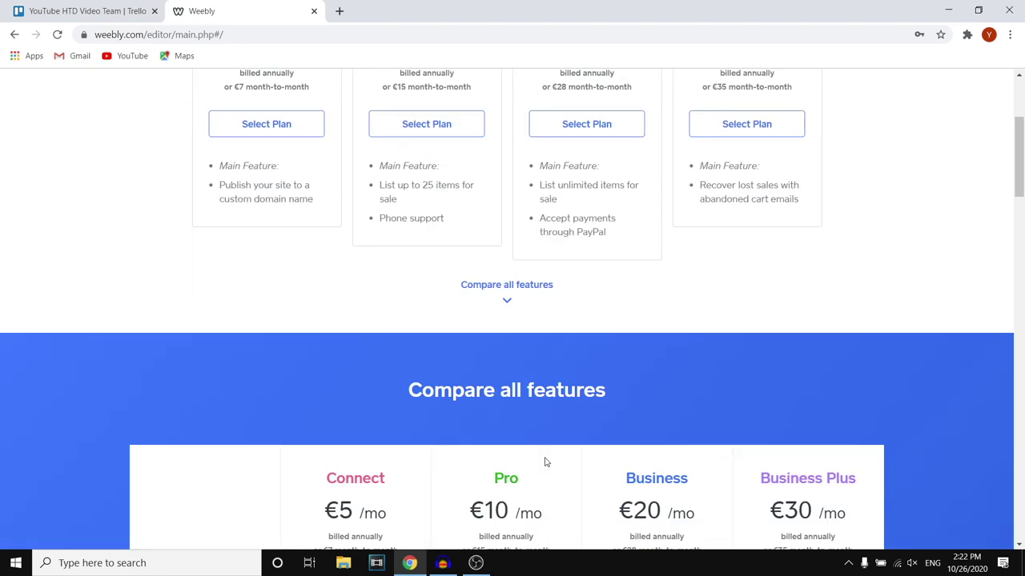
scroll(545, 462, "up", 10)
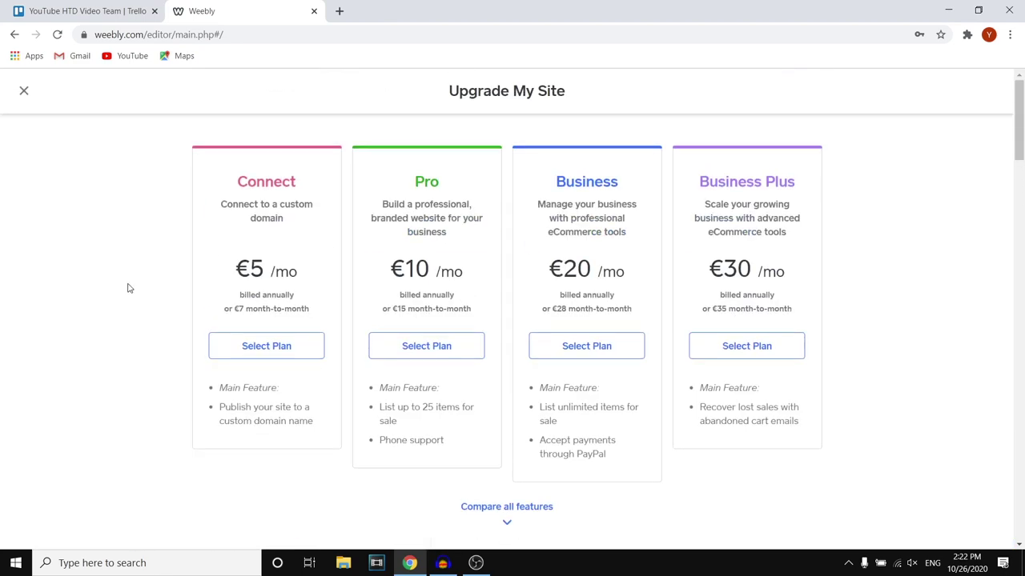
left_click(24, 93)
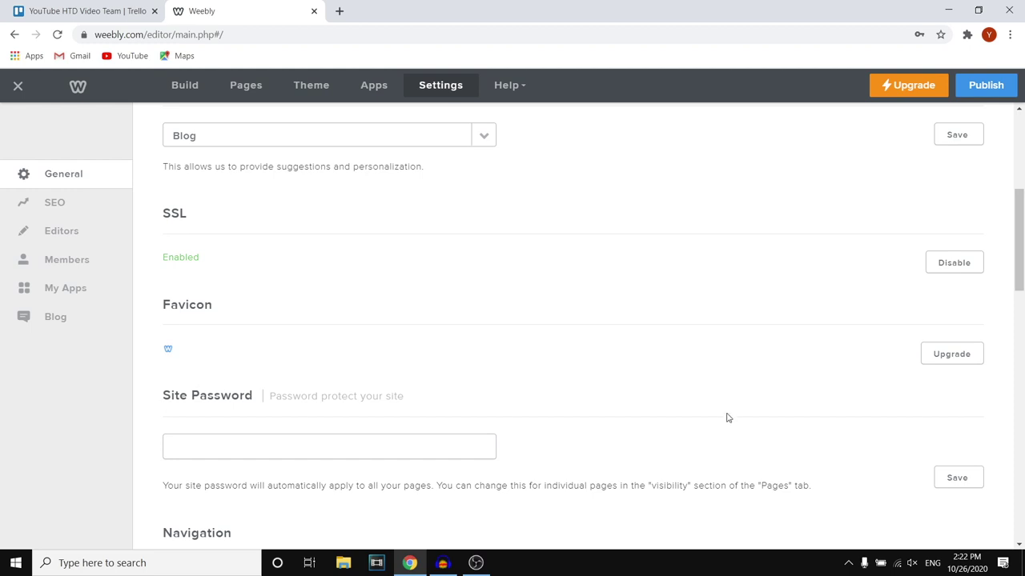
scroll(643, 375, "down", 1)
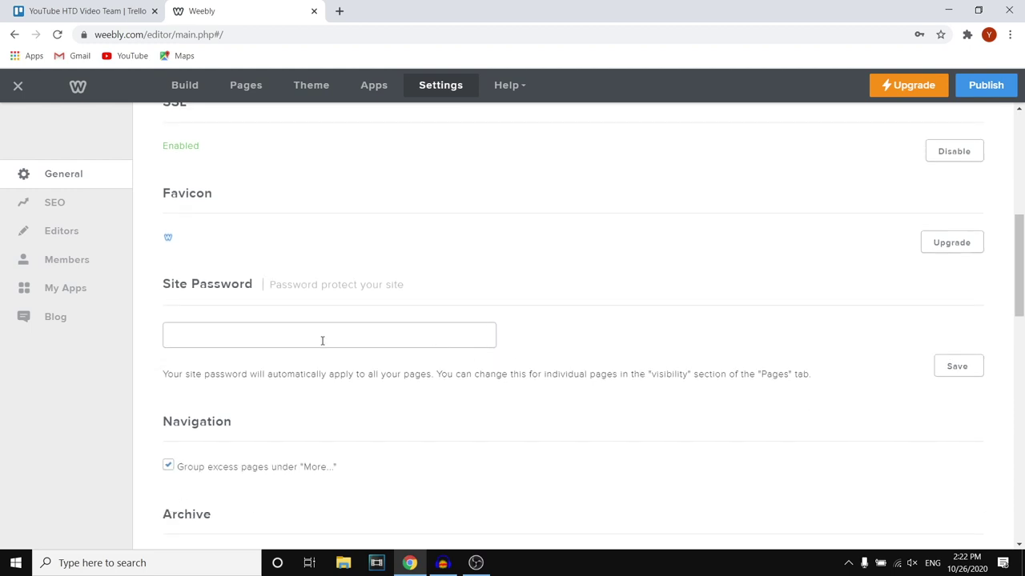
scroll(322, 341, "down", 3)
scroll(486, 396, "down", 3)
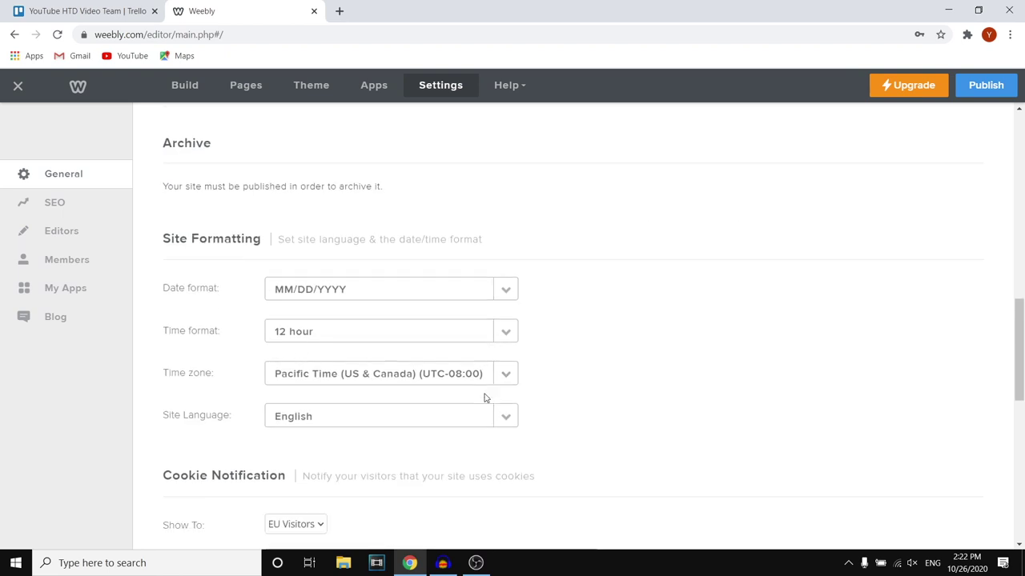
scroll(452, 332, "up", 6)
scroll(452, 331, "up", 2)
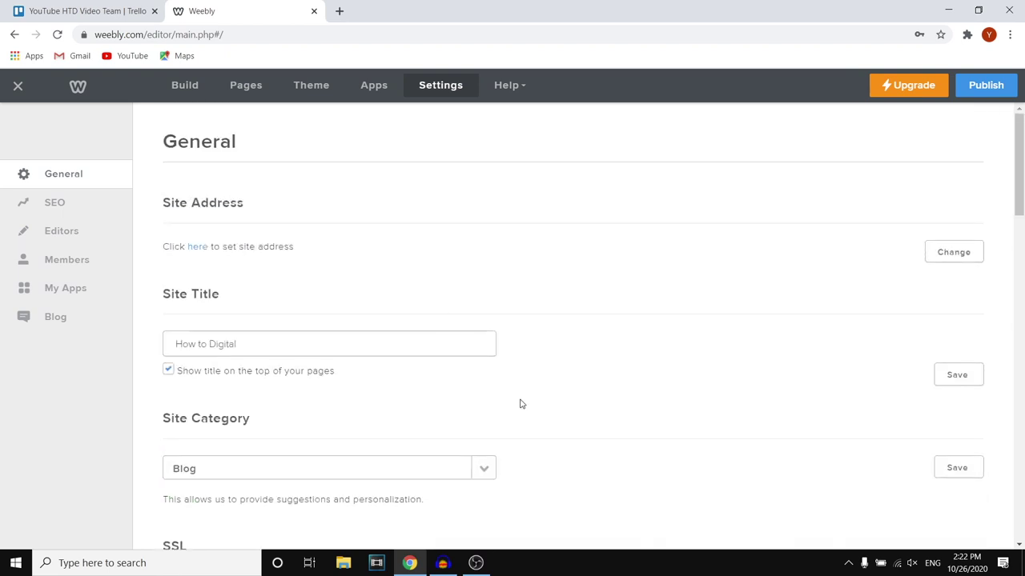
Rename the Who We Are page to 'YouTube Channel' in the Pages panel
left_click(245, 88)
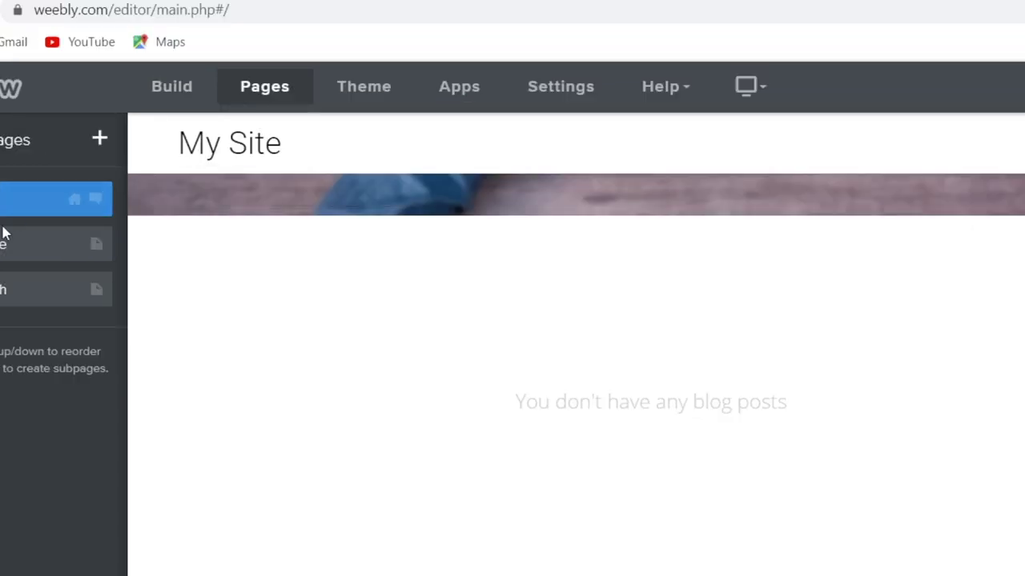
left_click(78, 186)
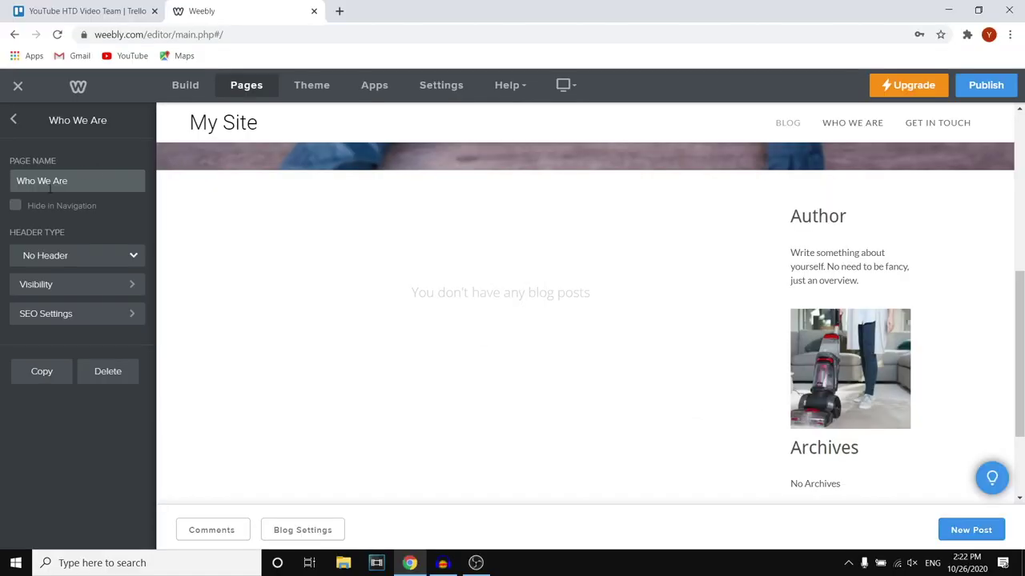
left_click_drag(120, 180, 5, 181)
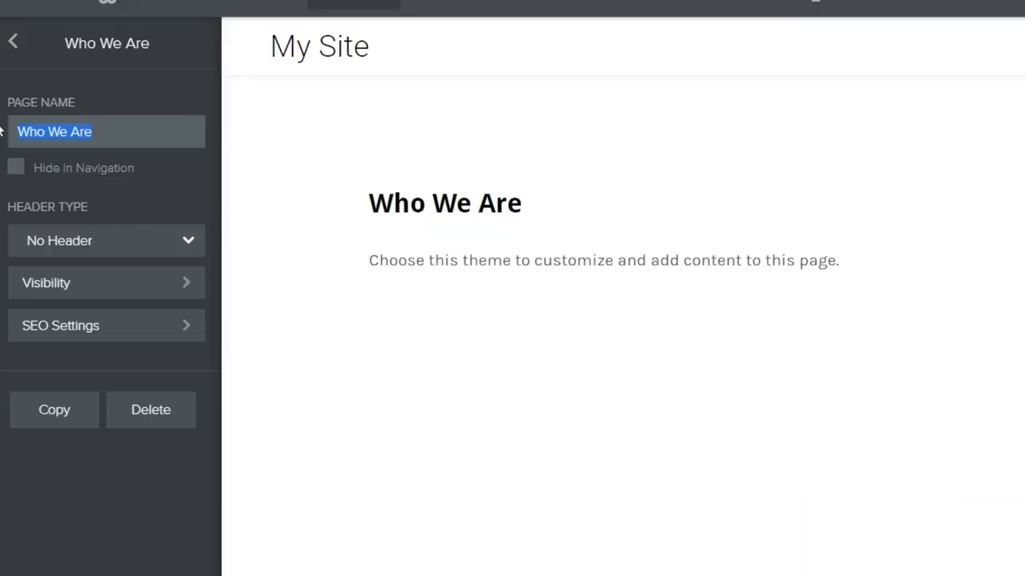
type("Yo")
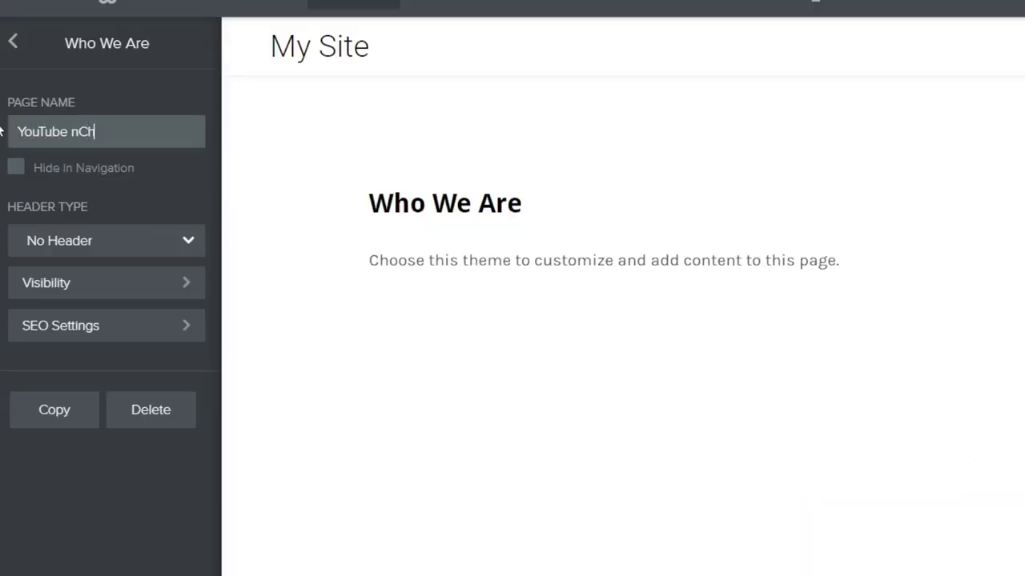
type("uTube cHANN")
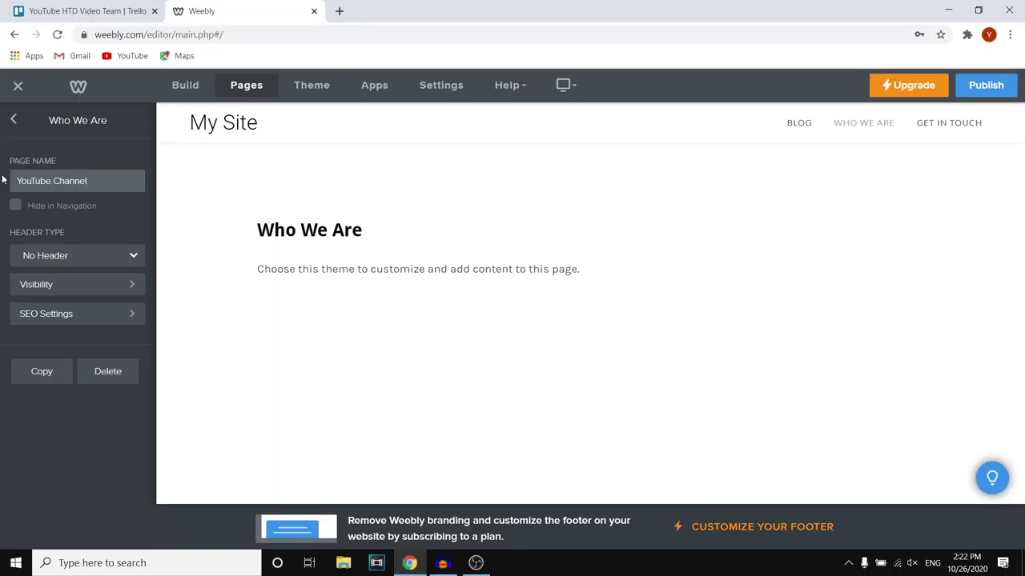
left_click(70, 432)
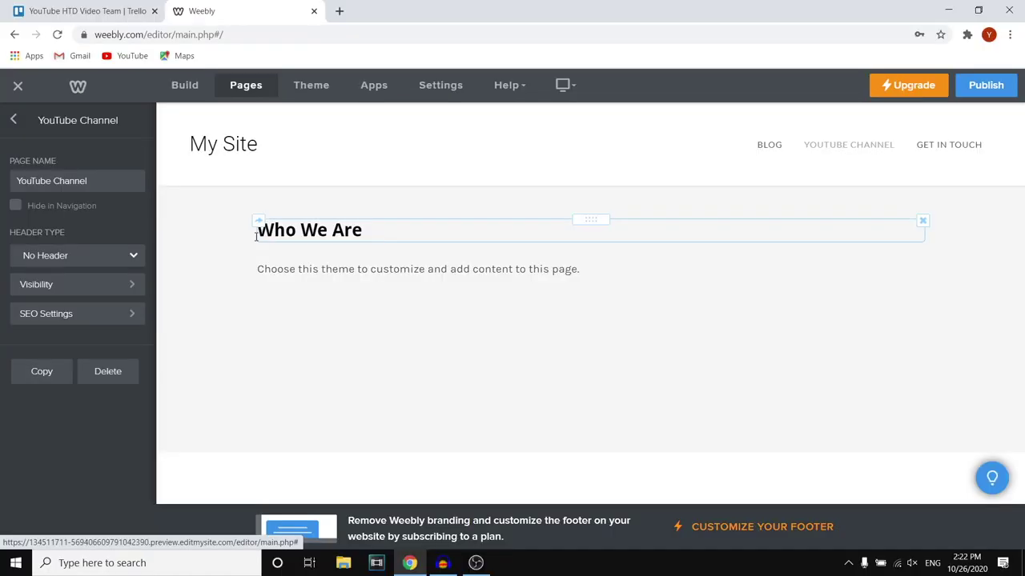
left_click(13, 120)
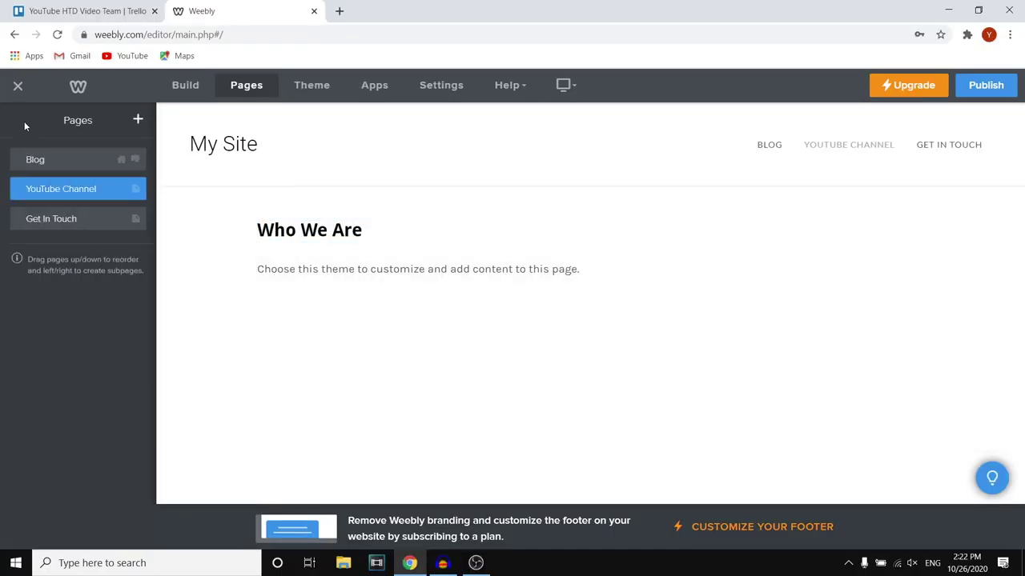
Apply the green theme colour style and return to the Blog page
left_click(326, 90)
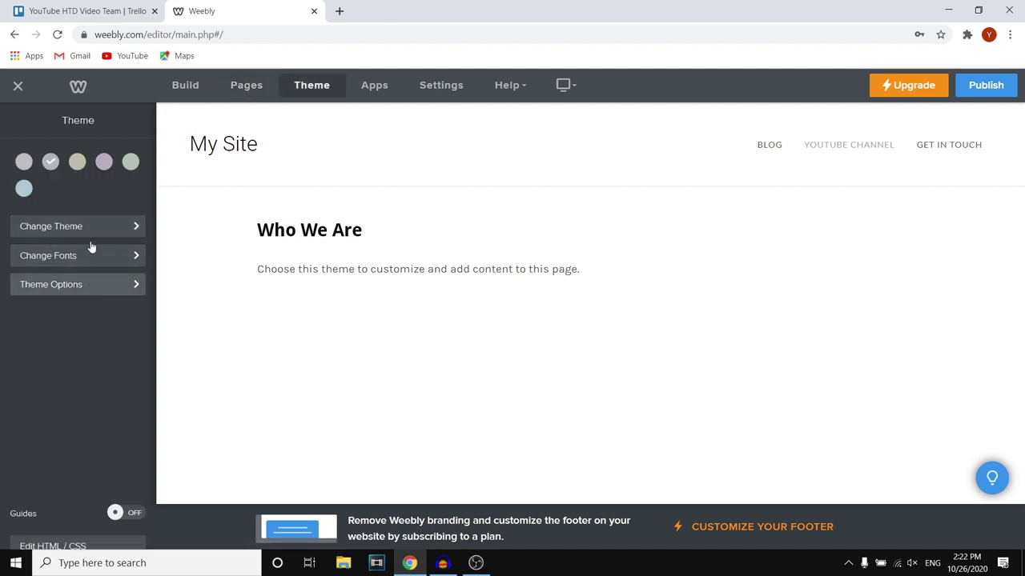
left_click(78, 163)
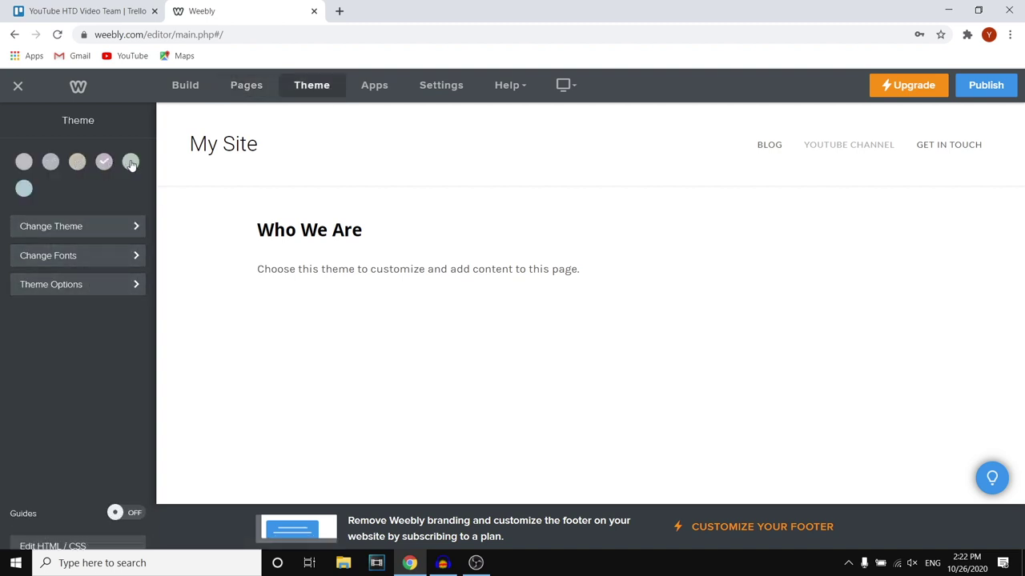
left_click(130, 163)
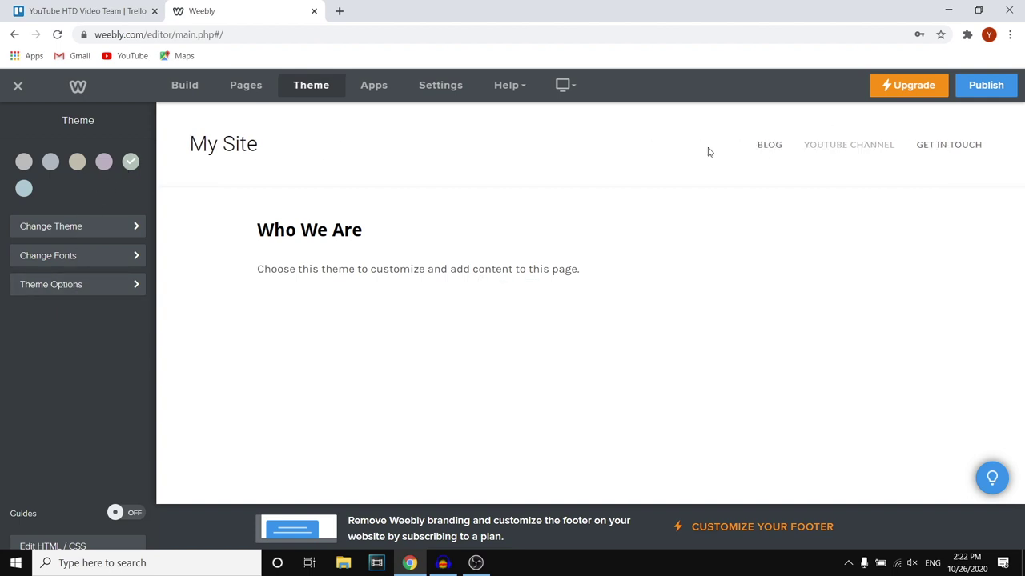
left_click(767, 145)
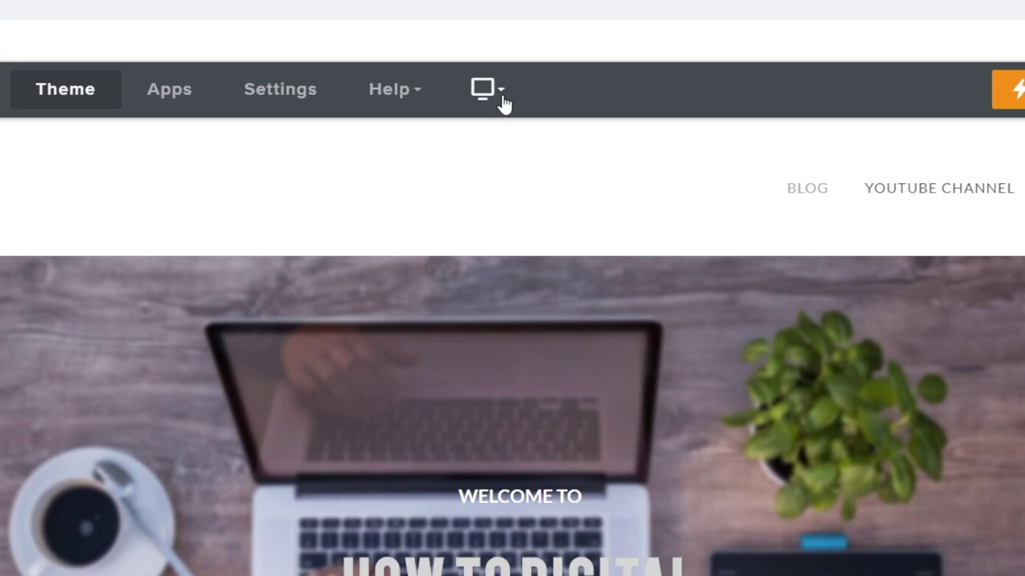
Preview the site in mobile layout, visiting the YouTube Channel and Get in Touch pages
left_click(501, 102)
left_click(458, 176)
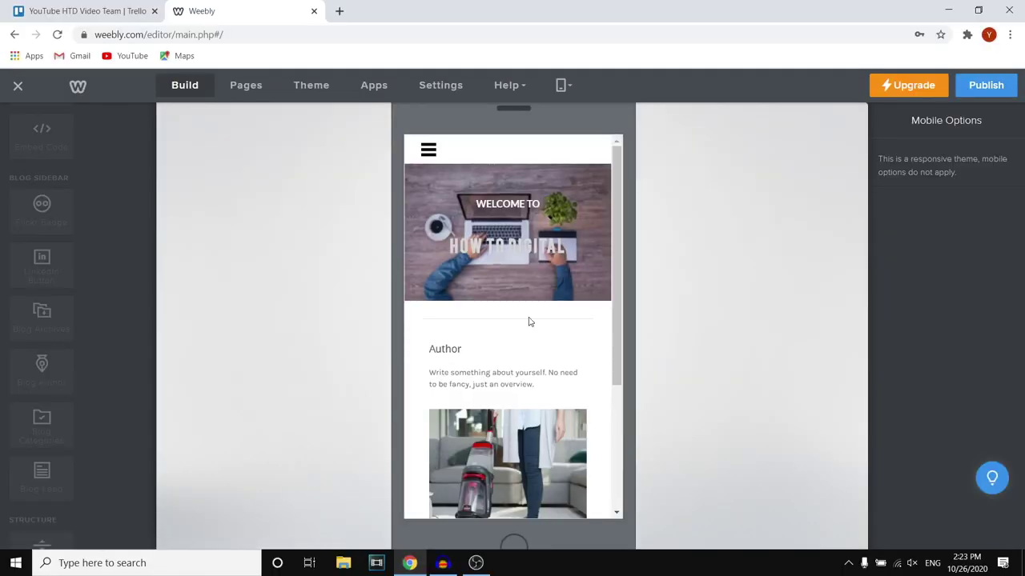
scroll(544, 280, "down", 3)
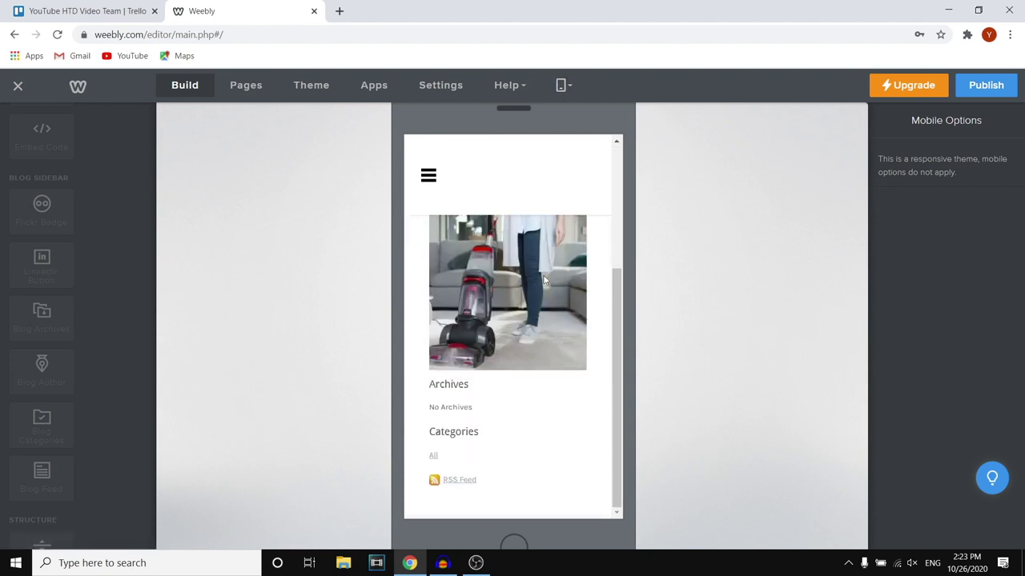
scroll(544, 304, "up", 4)
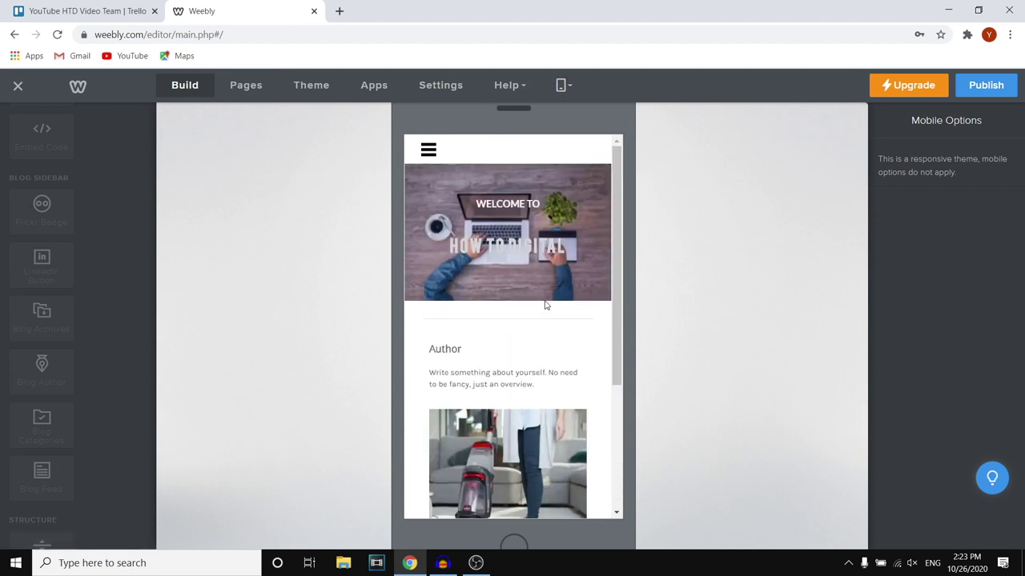
left_click(427, 150)
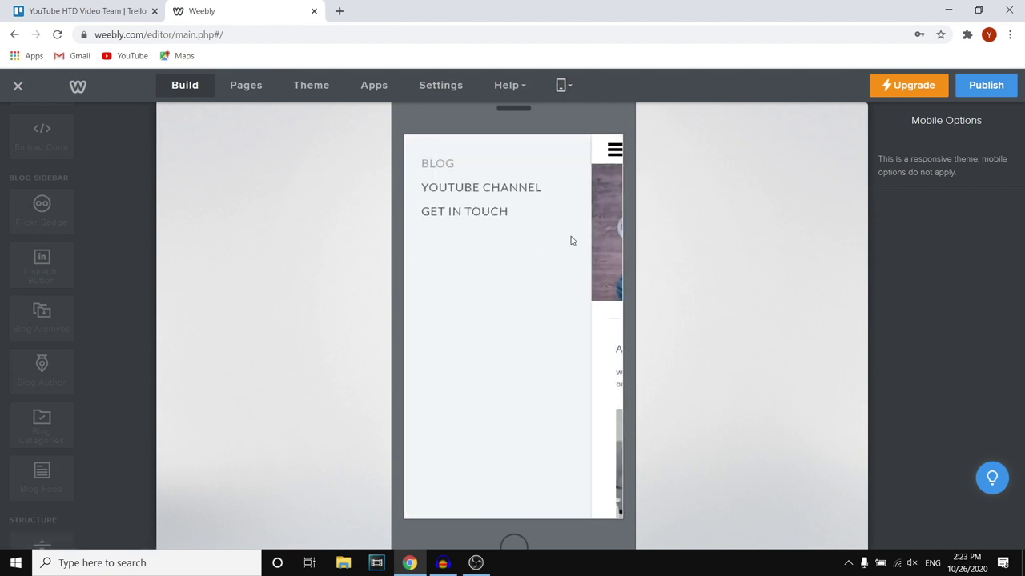
left_click(518, 193)
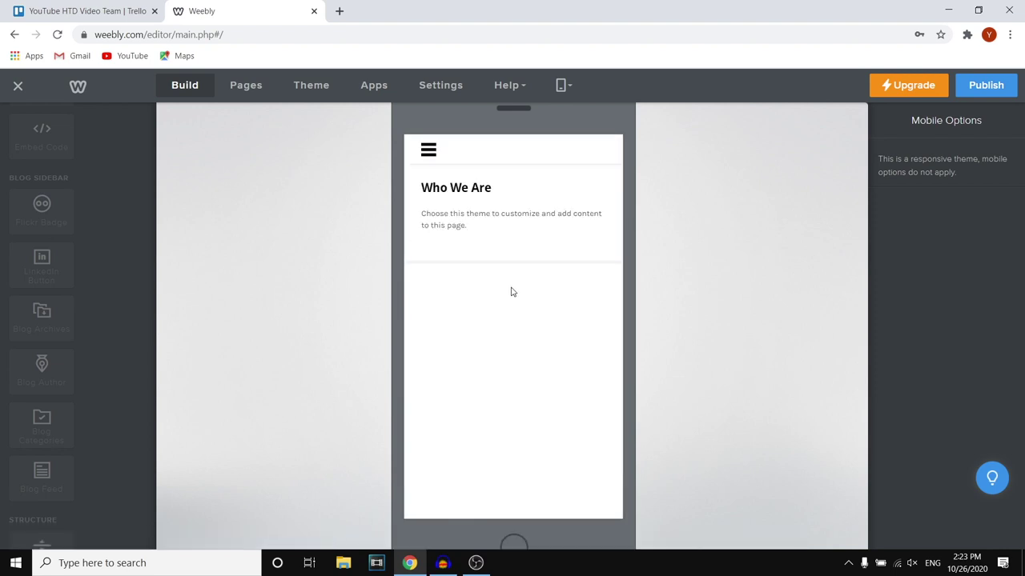
left_click(428, 153)
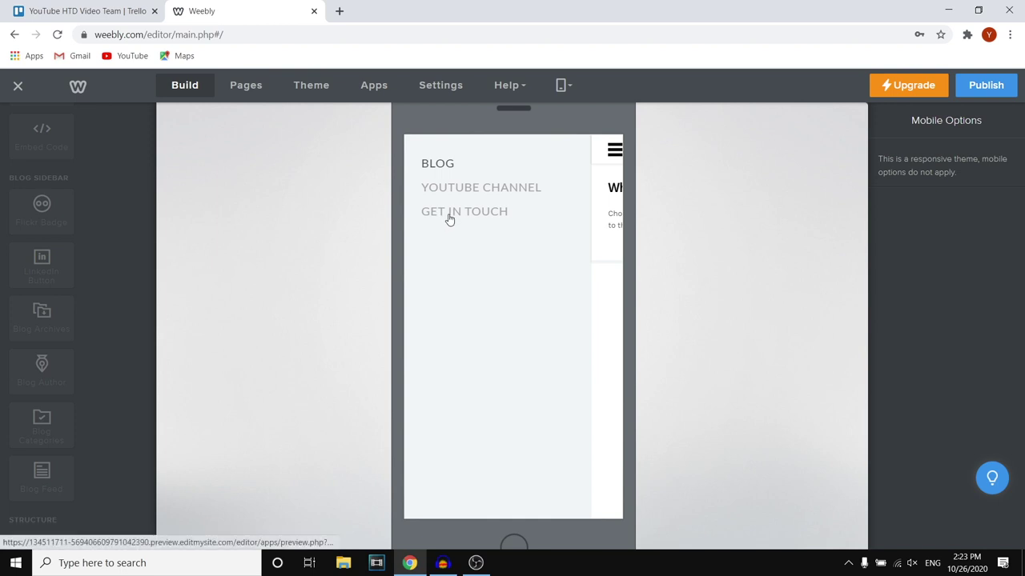
left_click(451, 218)
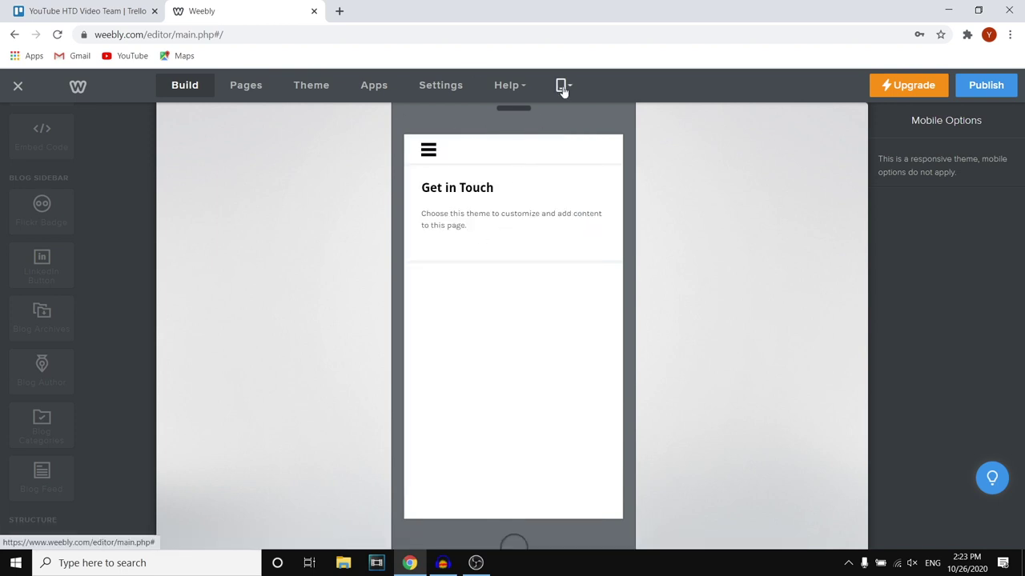
Switch the editor back to the desktop view
left_click(562, 86)
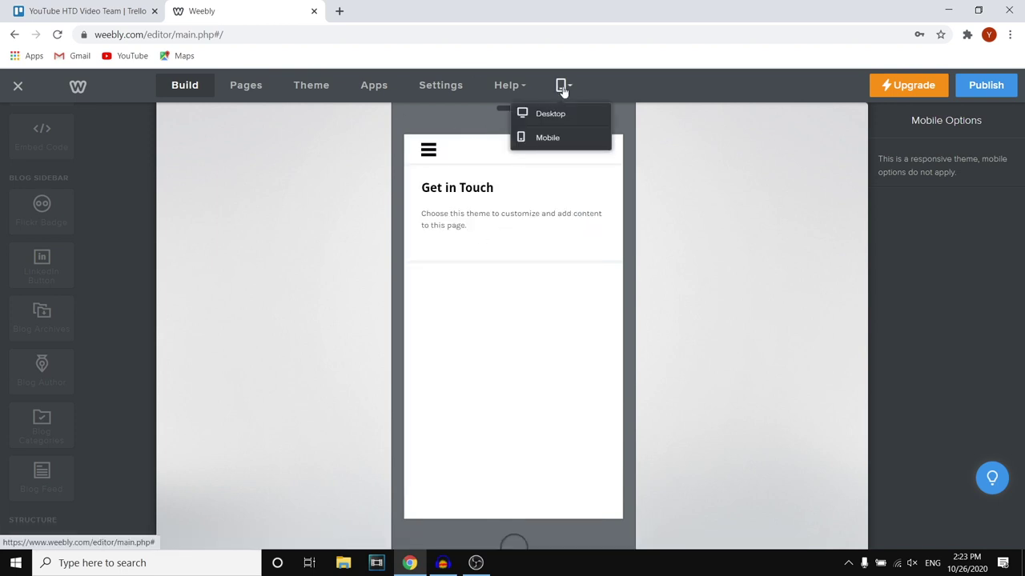
left_click(656, 187)
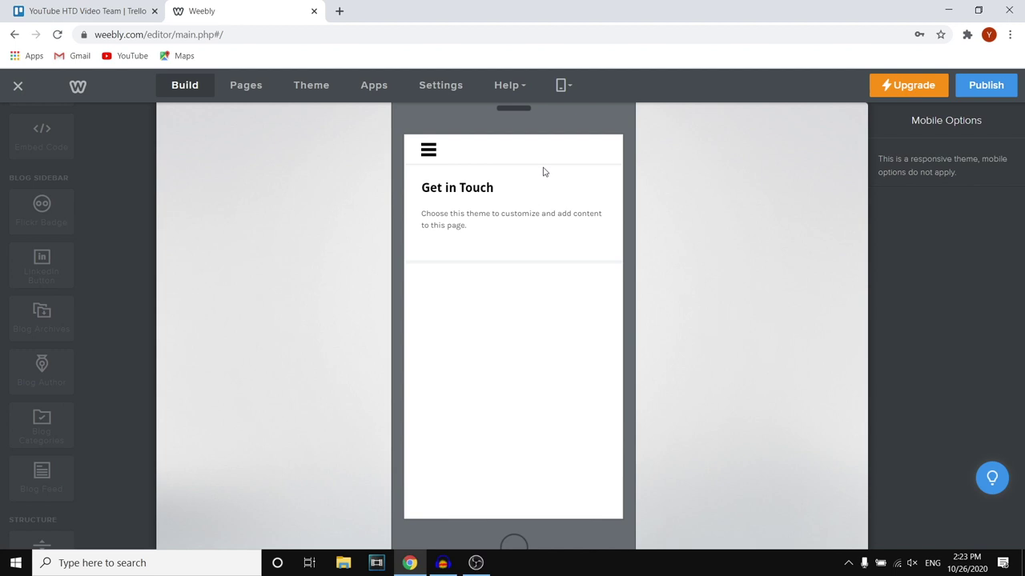
left_click(572, 87)
left_click(556, 110)
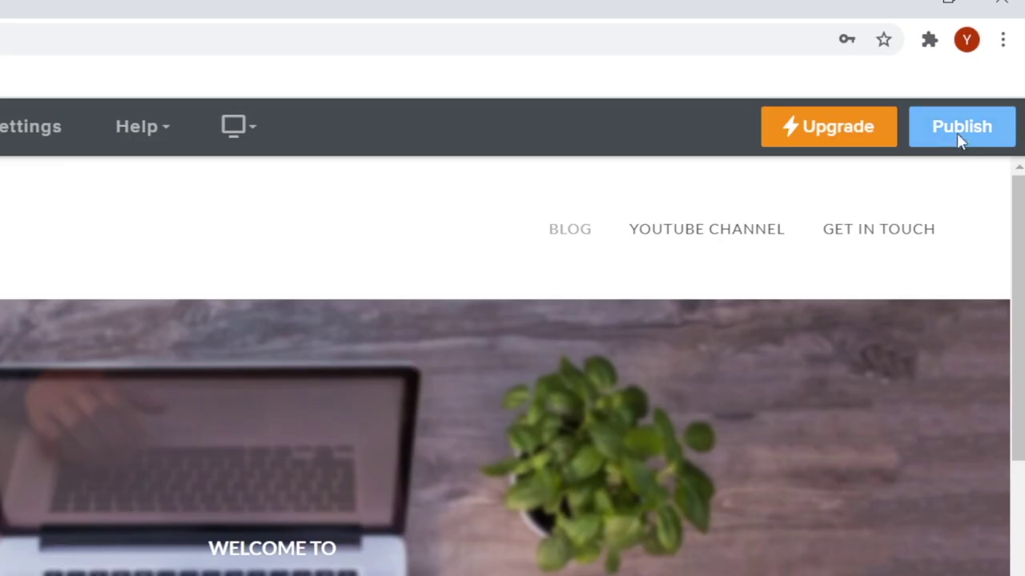
Publish the site on the free howtodigital.weebly.com subdomain
left_click(960, 136)
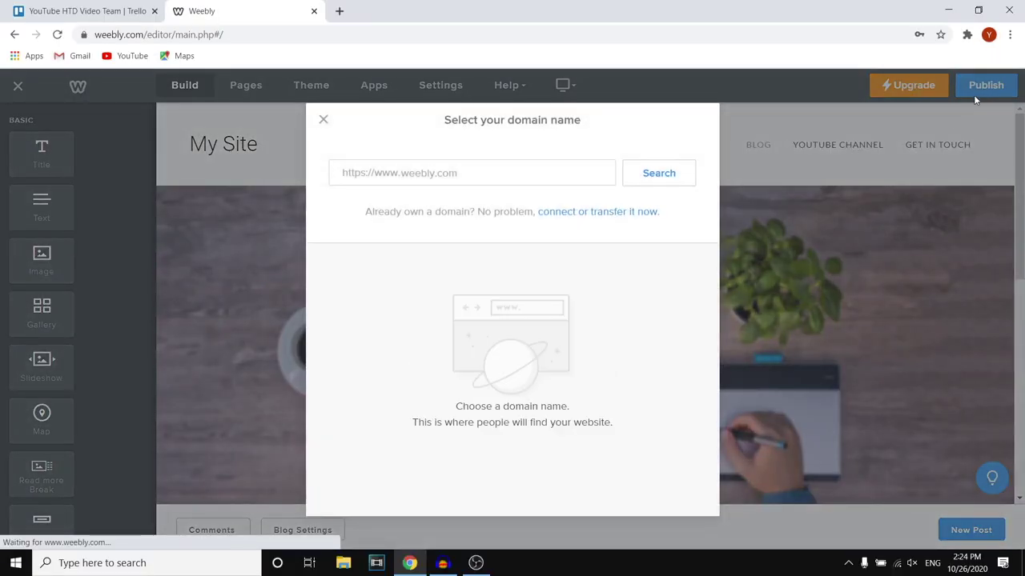
left_click(573, 175)
type("howtodigital")
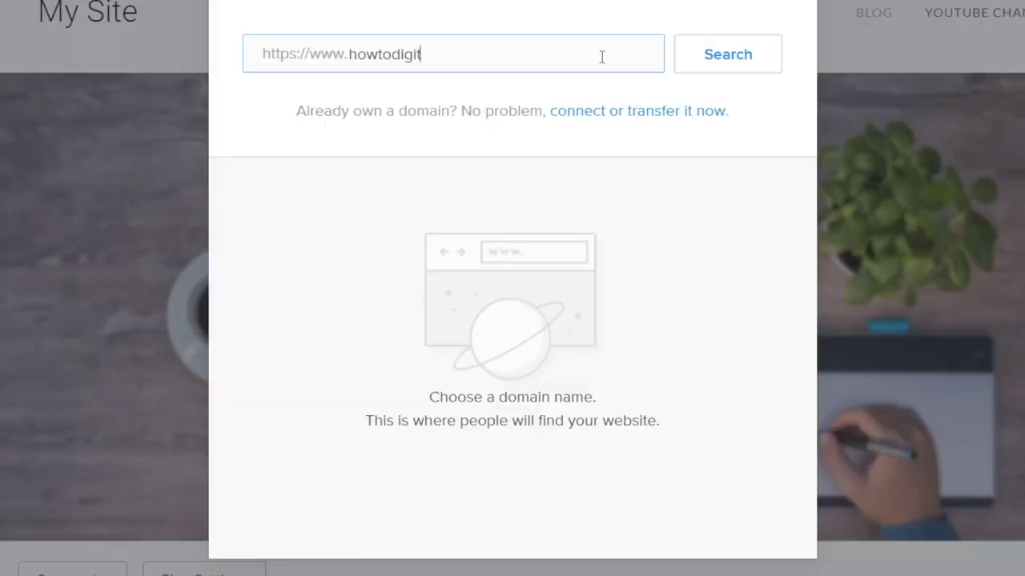
left_click(704, 53)
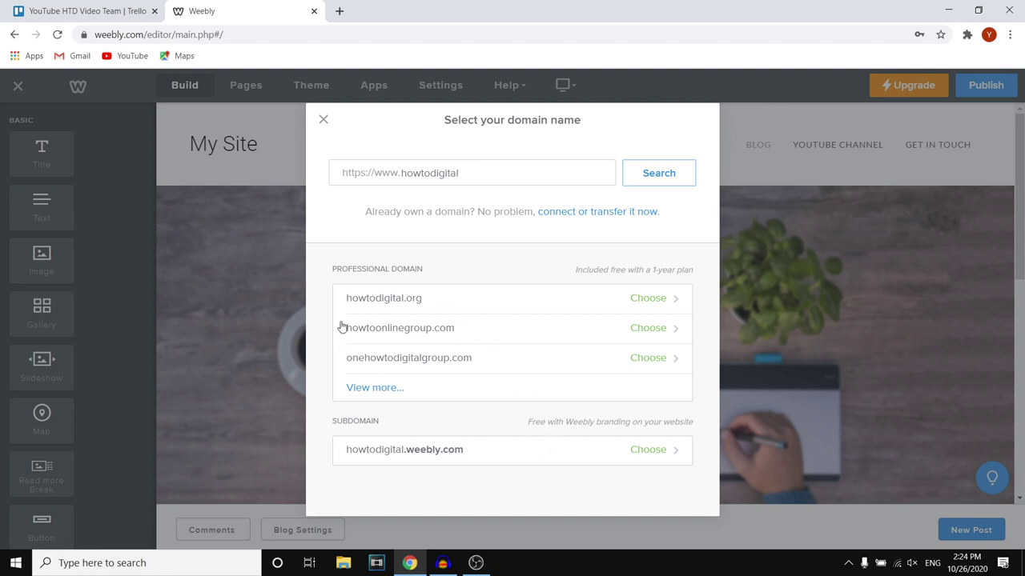
left_click(658, 449)
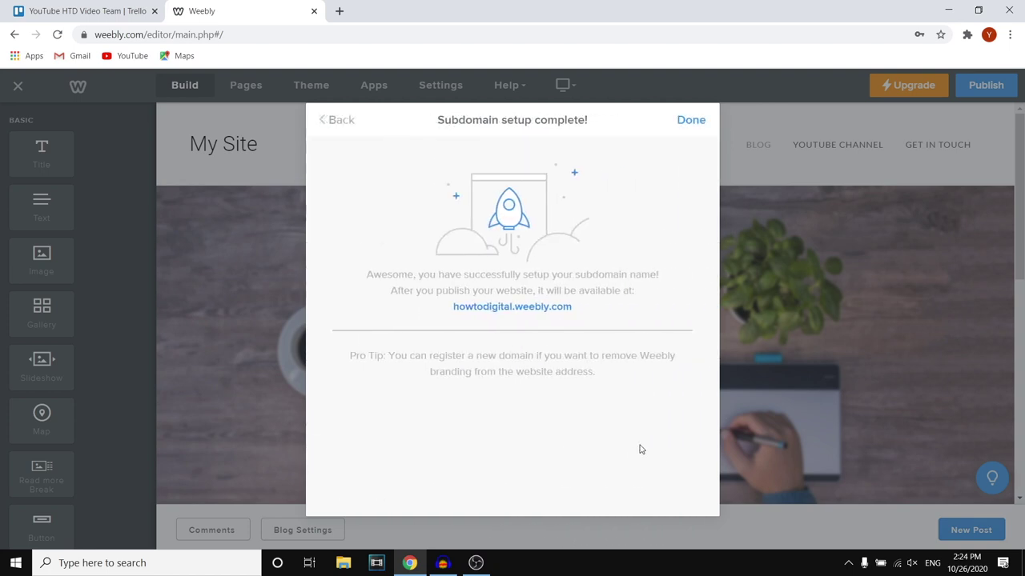
left_click(691, 126)
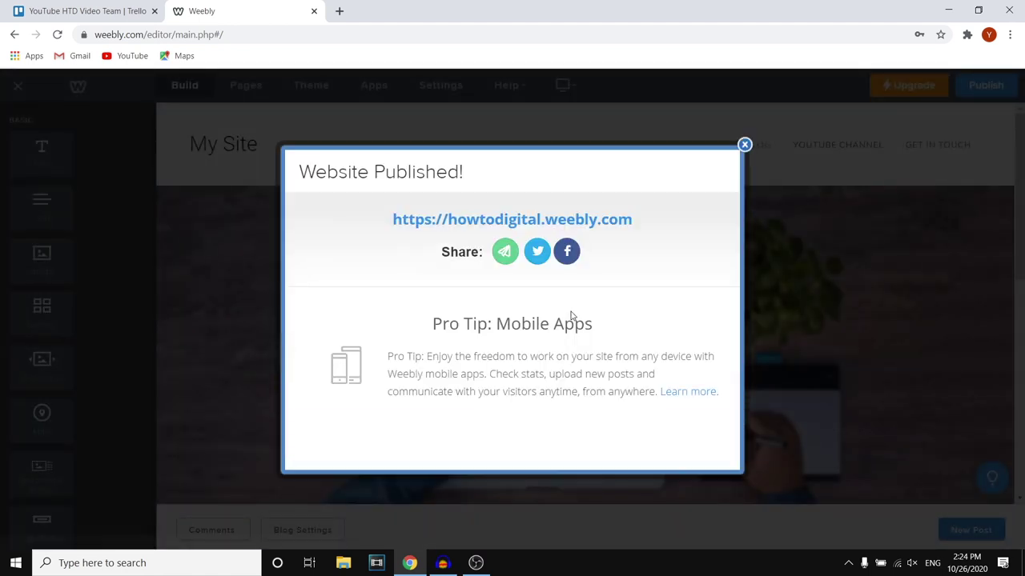
Copy the published howtodigital.weebly.com address for use in a new browser tab
left_click_drag(636, 221, 391, 220)
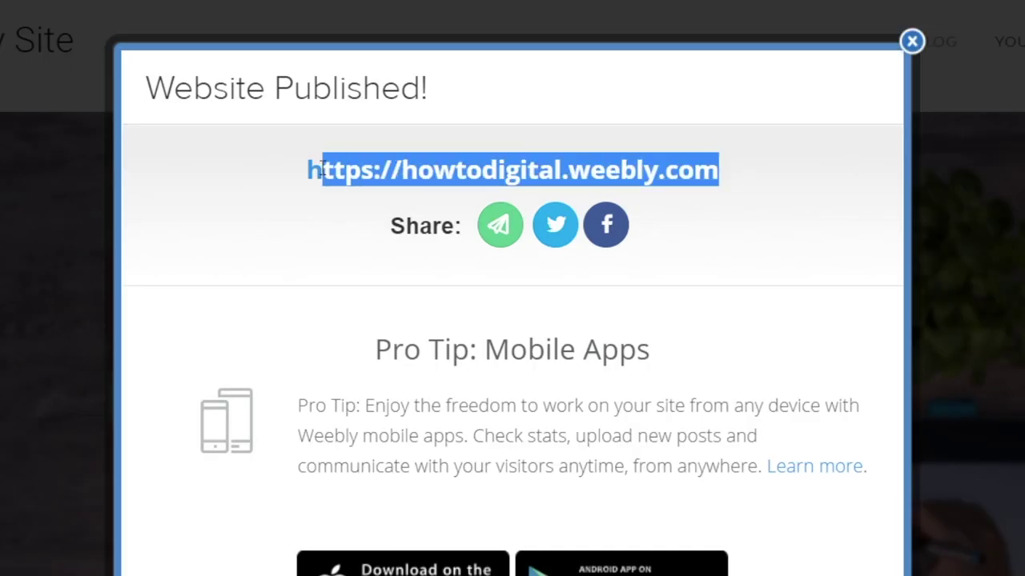
right_click(346, 173)
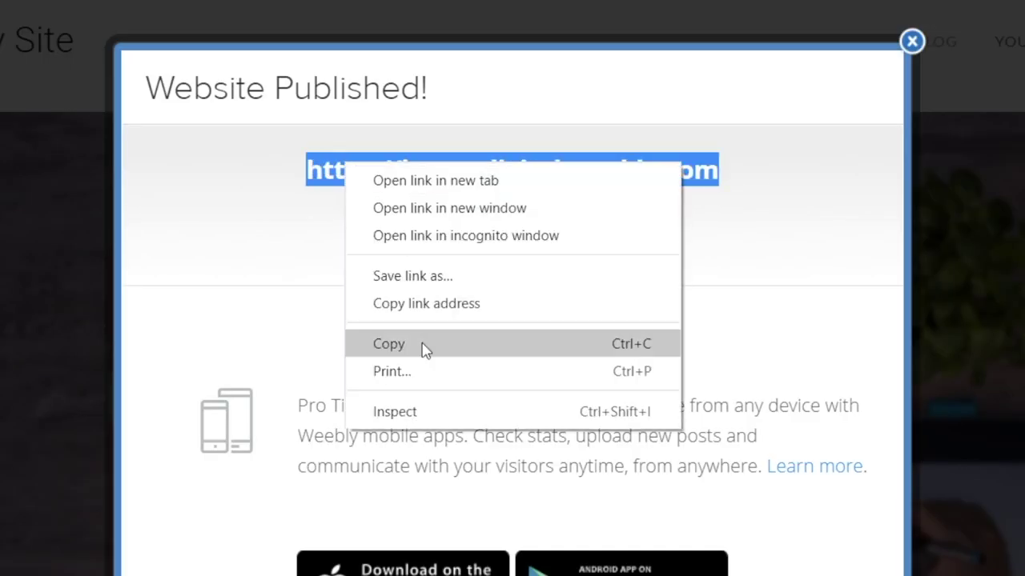
left_click(423, 345)
left_click(336, 11)
Load howtodigital.weebly.com in the new tab and accept the cookie notice
key("ctrl+v")
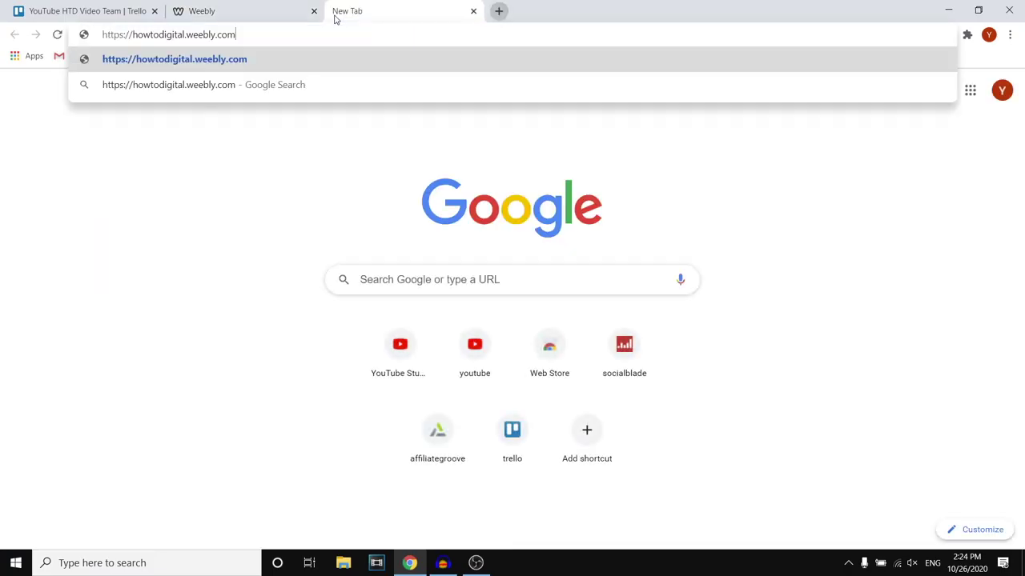
key("Return")
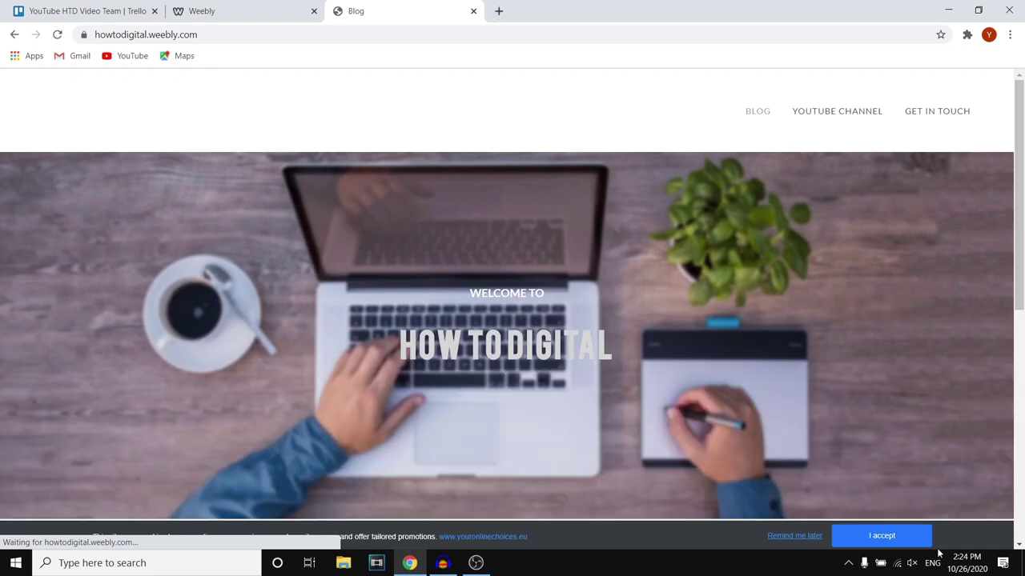
left_click(895, 543)
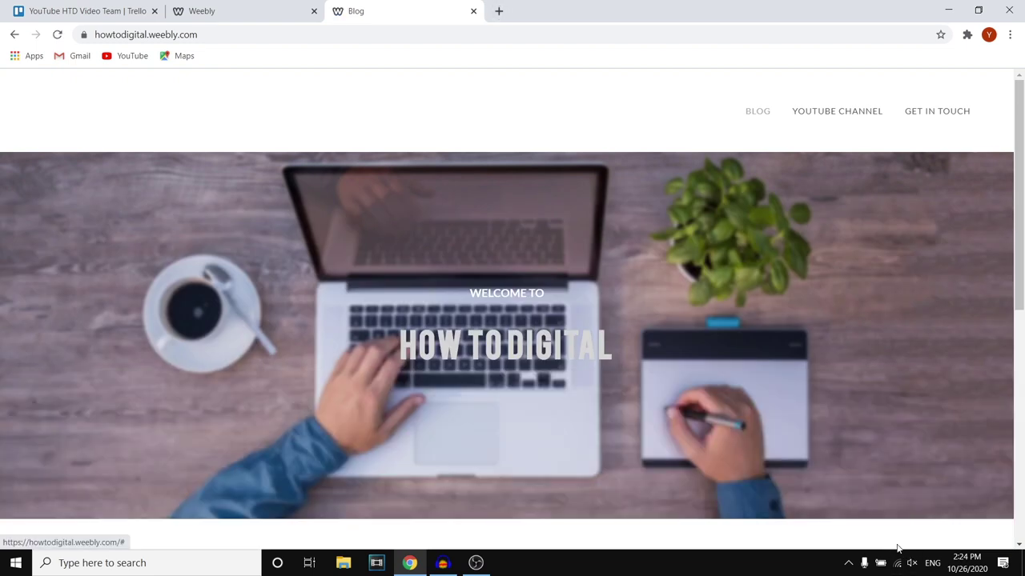
Look over the live site, then return to the Weebly editor and dismiss the published confirmation
scroll(638, 319, "down", 10)
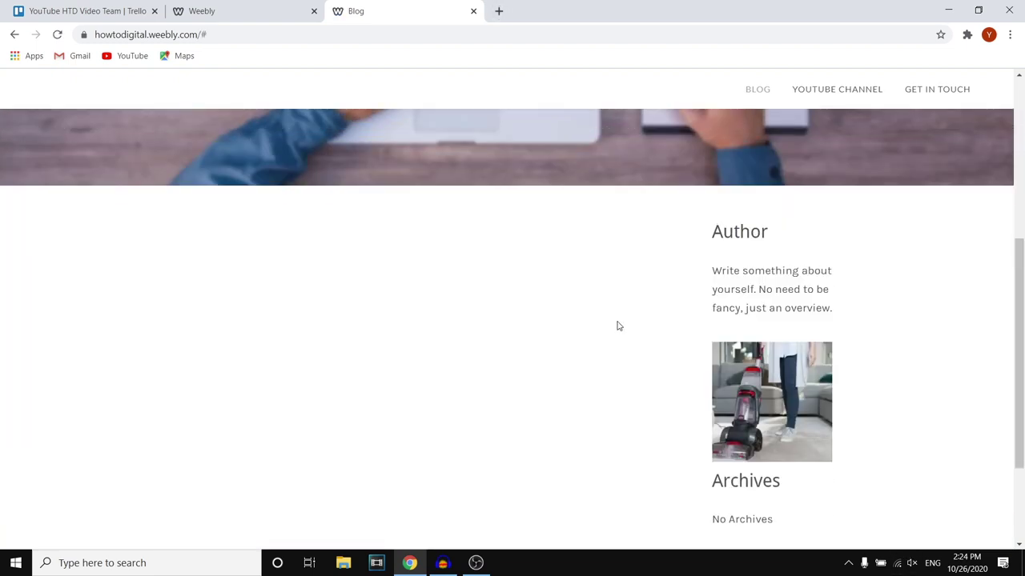
scroll(617, 385, "up", 10)
scroll(386, 213, "down", 2)
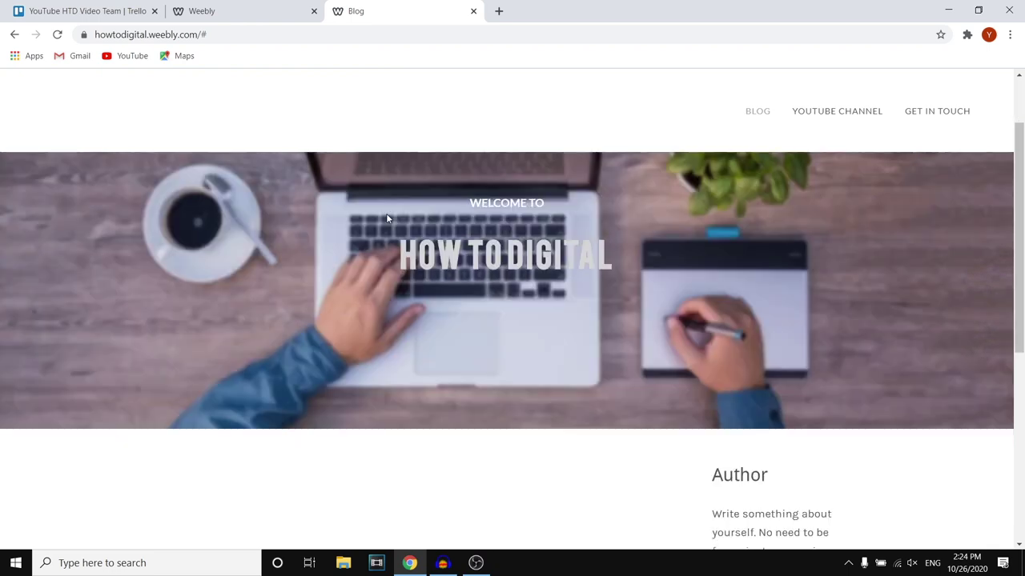
scroll(398, 230, "up", 2)
scroll(520, 286, "down", 10)
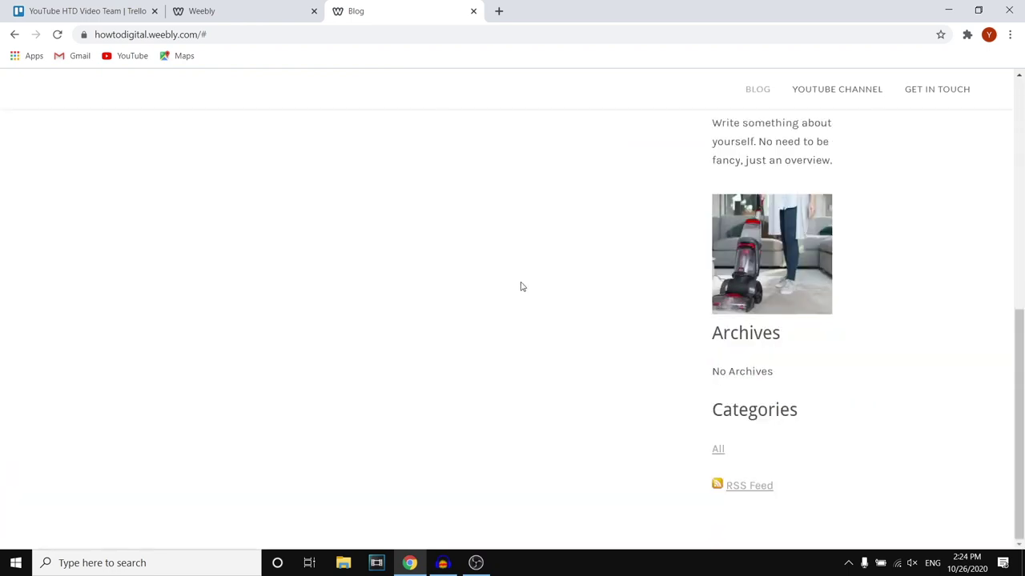
scroll(520, 286, "up", 10)
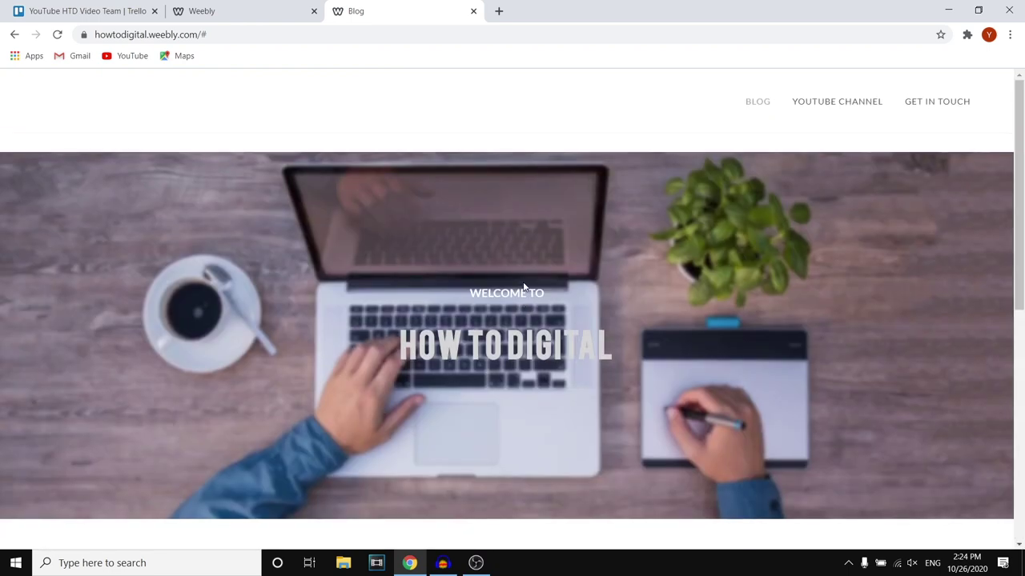
left_click(297, 14)
left_click(744, 147)
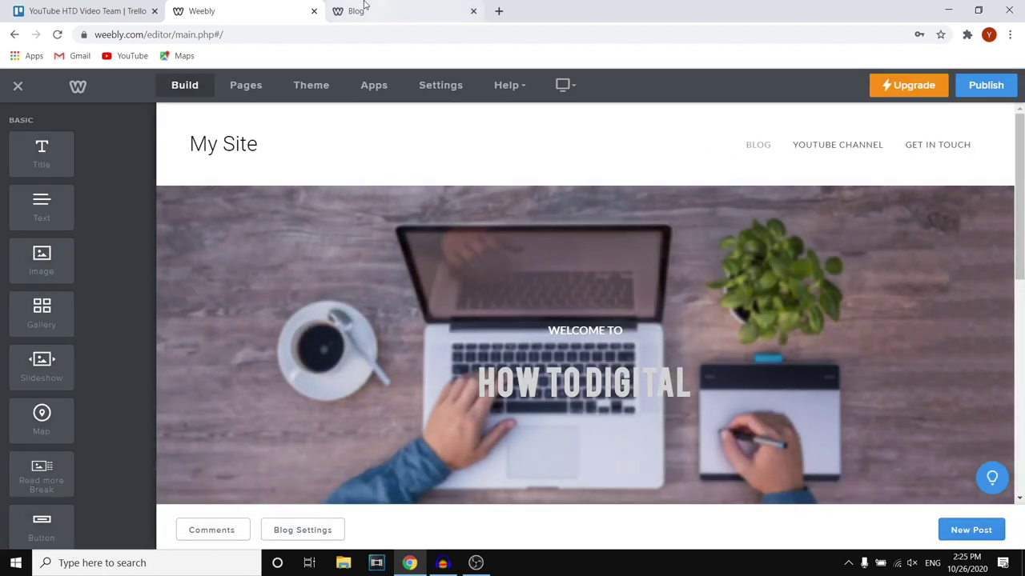
Scroll through the live How to Digital Blog page
left_click(362, 8)
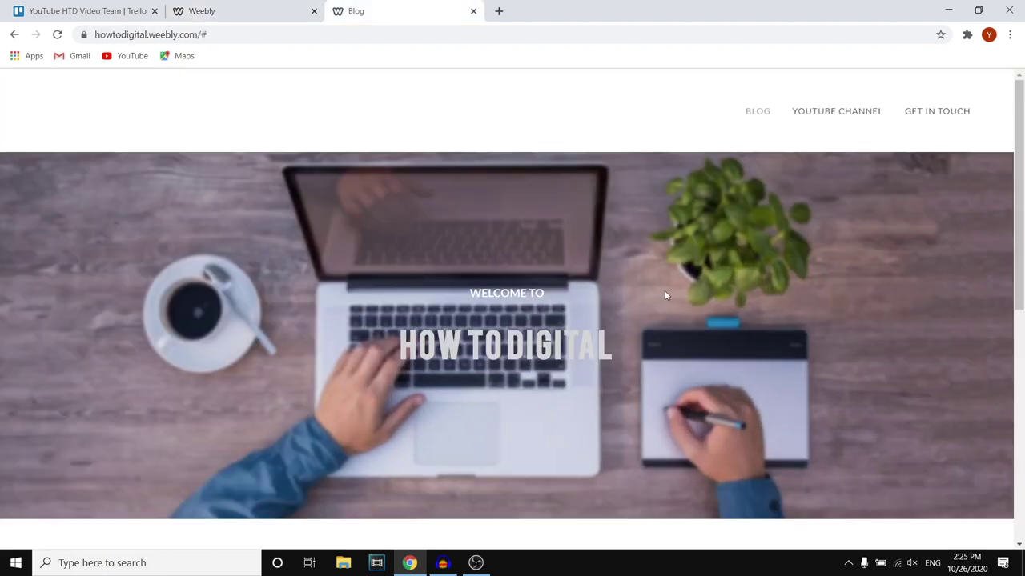
scroll(664, 292, "down", 10)
scroll(666, 296, "up", 8)
scroll(666, 296, "down", 4)
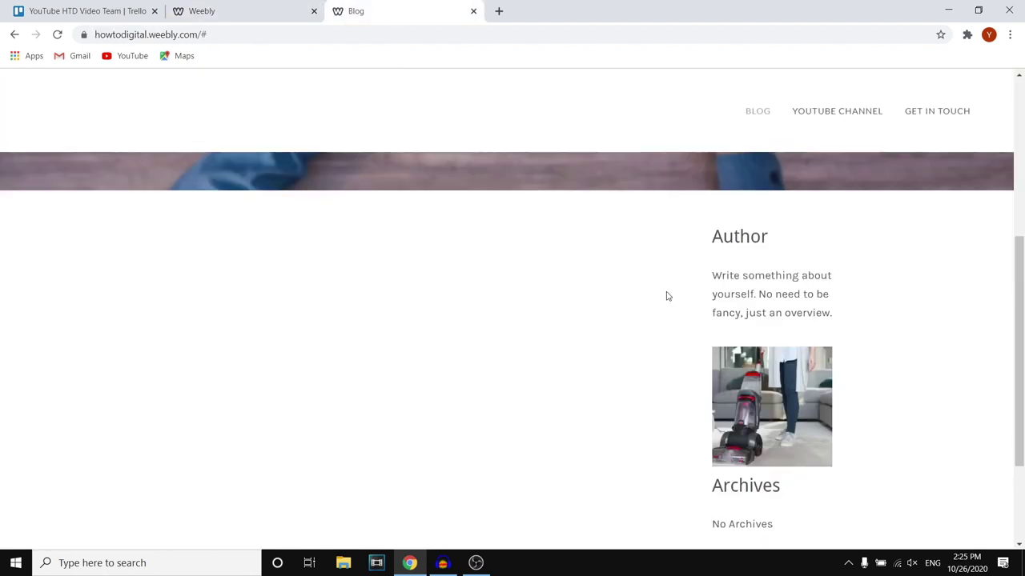
scroll(661, 295, "up", 5)
scroll(664, 343, "down", 5)
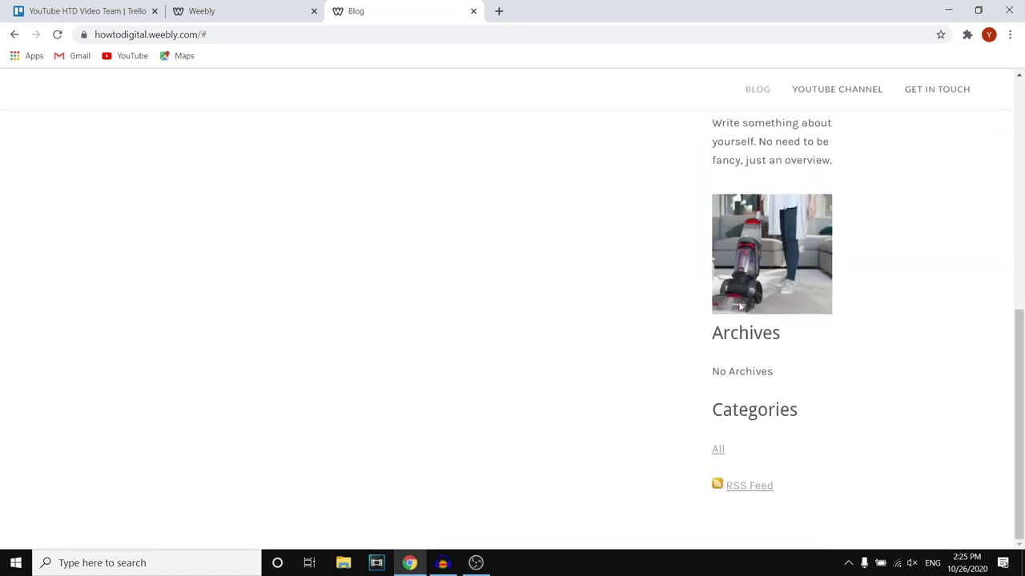
scroll(664, 343, "up", 5)
Back in the Weebly editor, try dragging Divider and Blog Feed elements onto the page
left_click(136, 11)
left_click(185, 6)
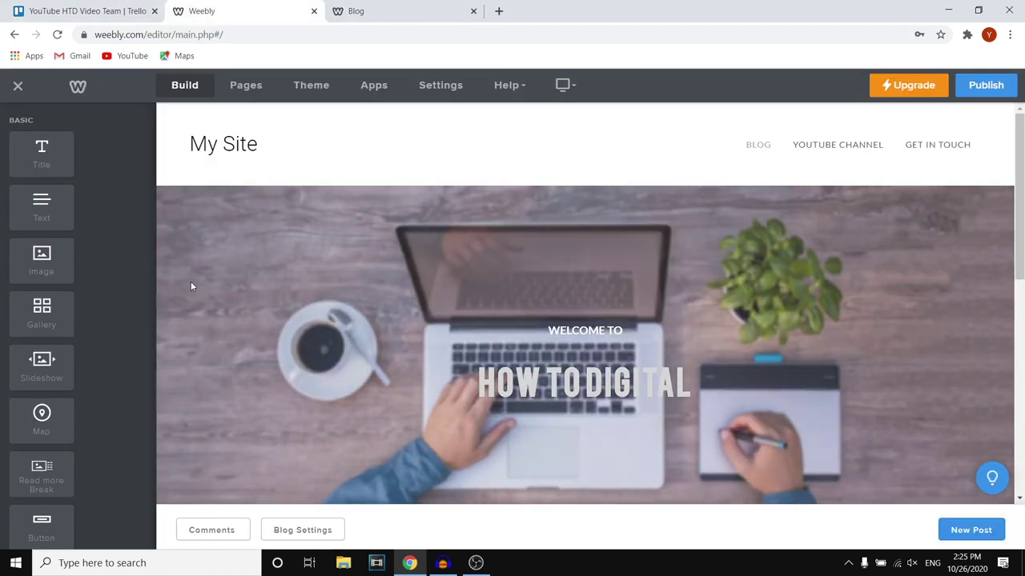
scroll(366, 343, "down", 5)
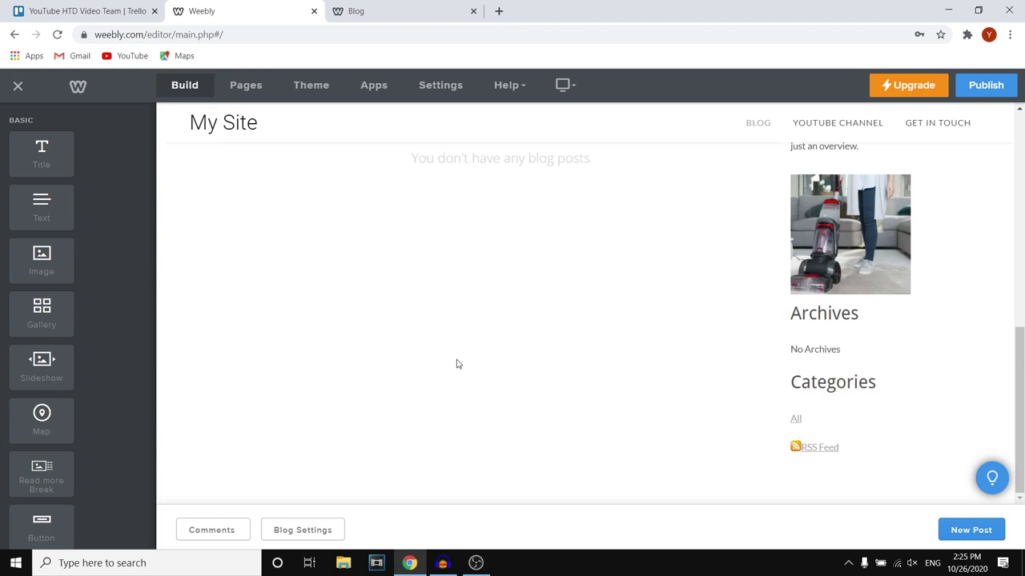
scroll(457, 361, "up", 5)
scroll(48, 320, "down", 4)
scroll(45, 370, "down", 4)
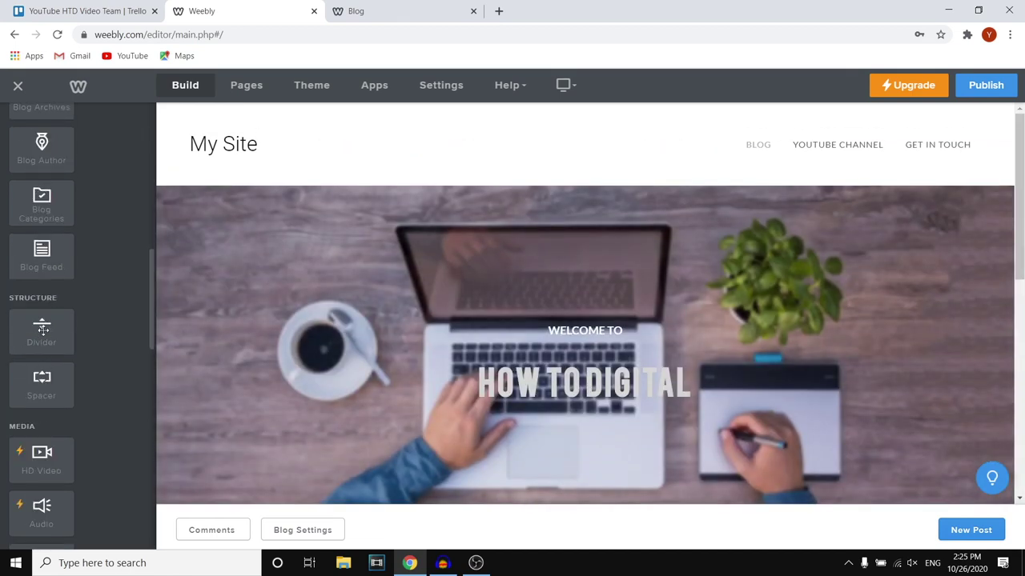
left_click_drag(41, 328, 430, 480)
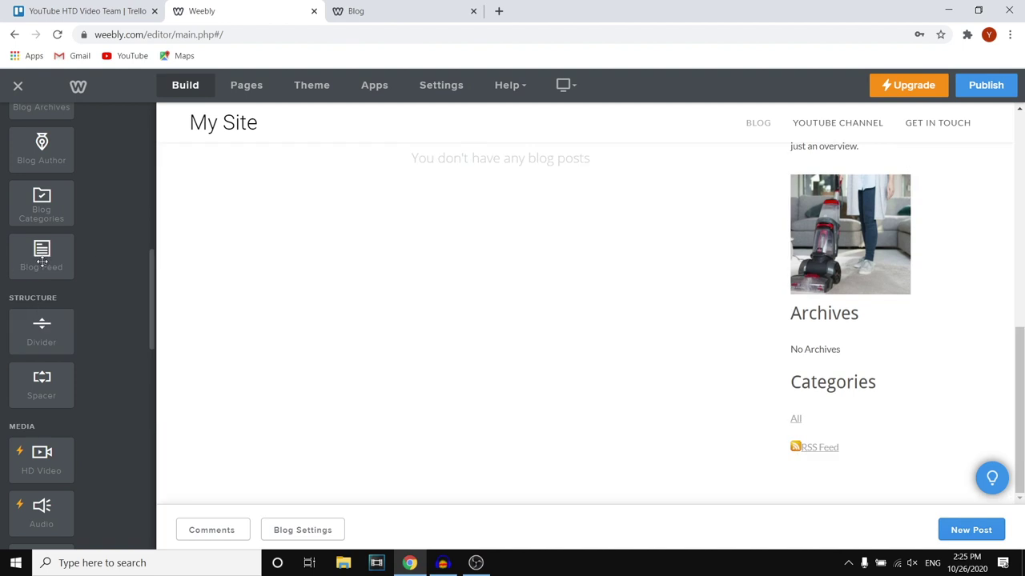
left_click_drag(41, 261, 366, 337)
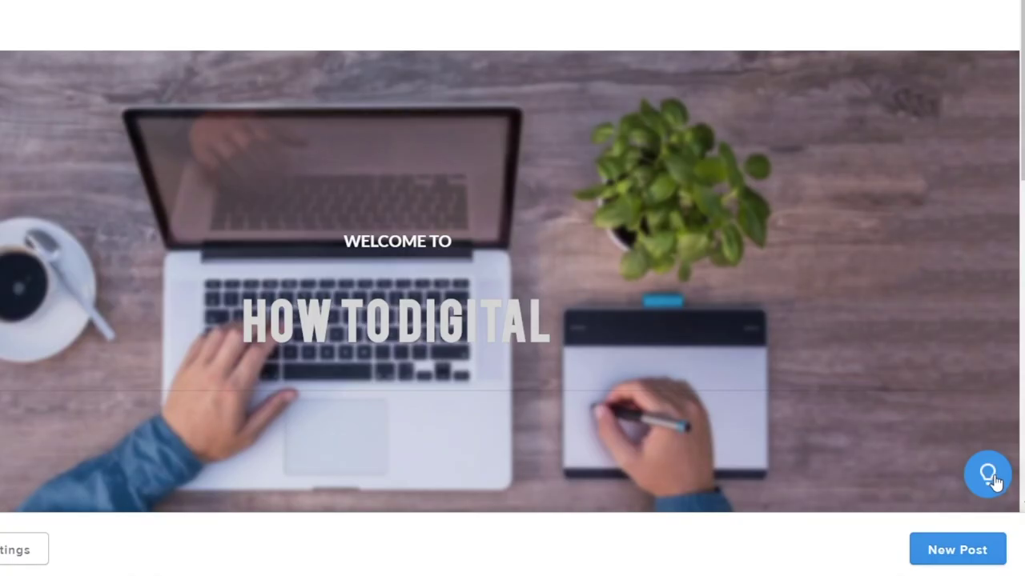
Open the getting-started help topics, then return to the live Blog tab and scroll it
left_click(993, 480)
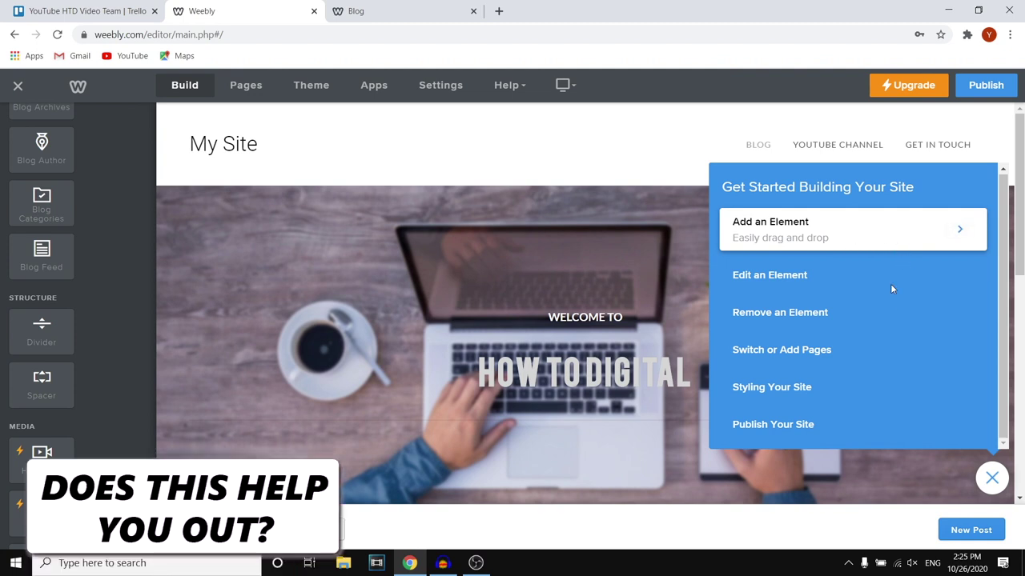
left_click(394, 10)
scroll(601, 184, "down", 3)
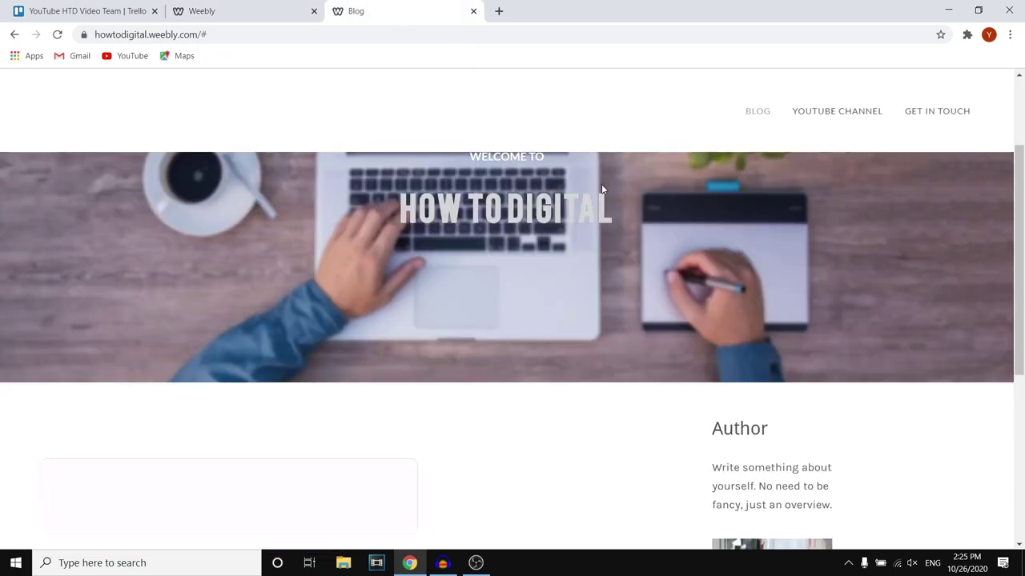
scroll(605, 197, "up", 3)
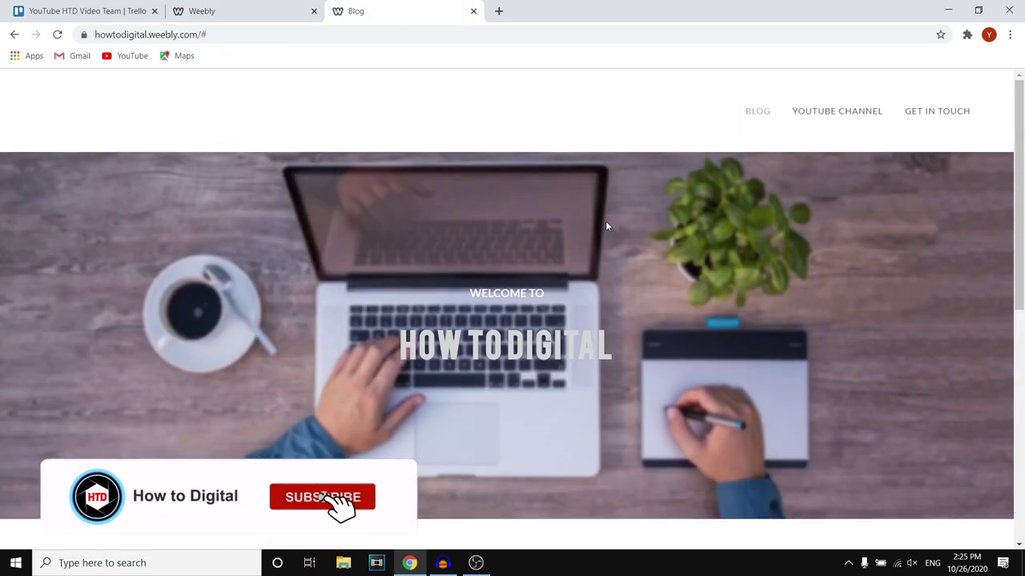